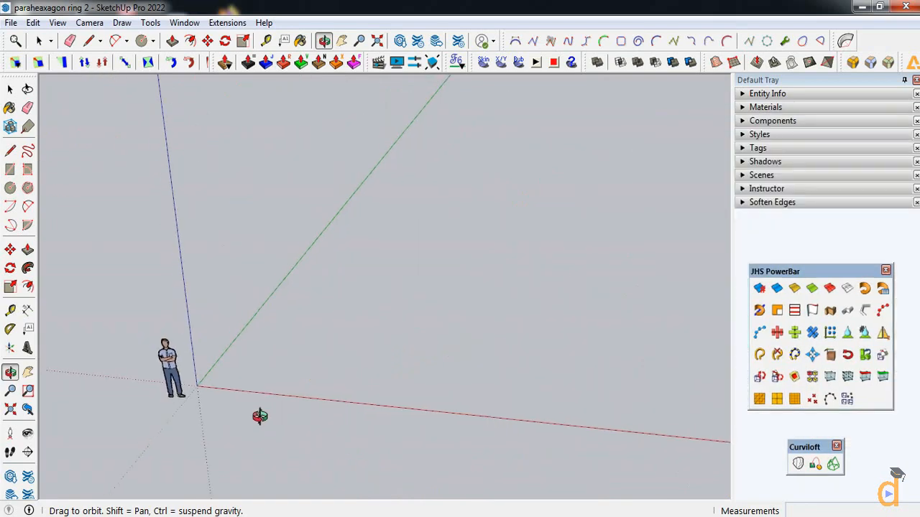
Step: Draw a hexagon centred on the red axis with an inscribed radius of 0.5 m
drag(258, 417, 223, 409)
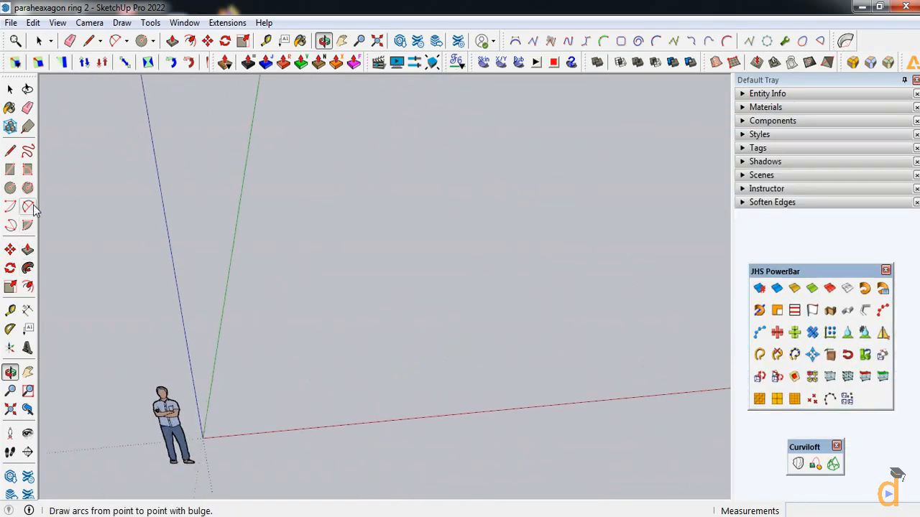
click(28, 188)
scroll(257, 406, up, 3)
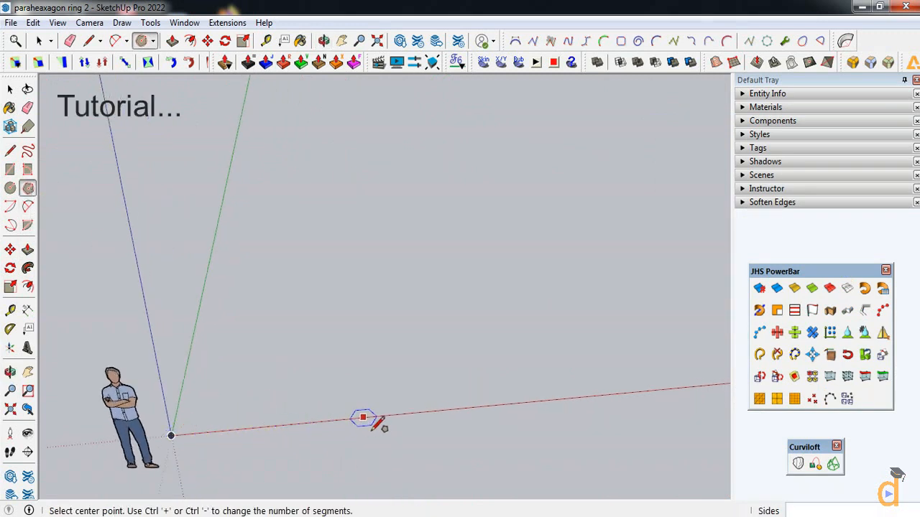
click(400, 415)
scroll(409, 421, up, 3)
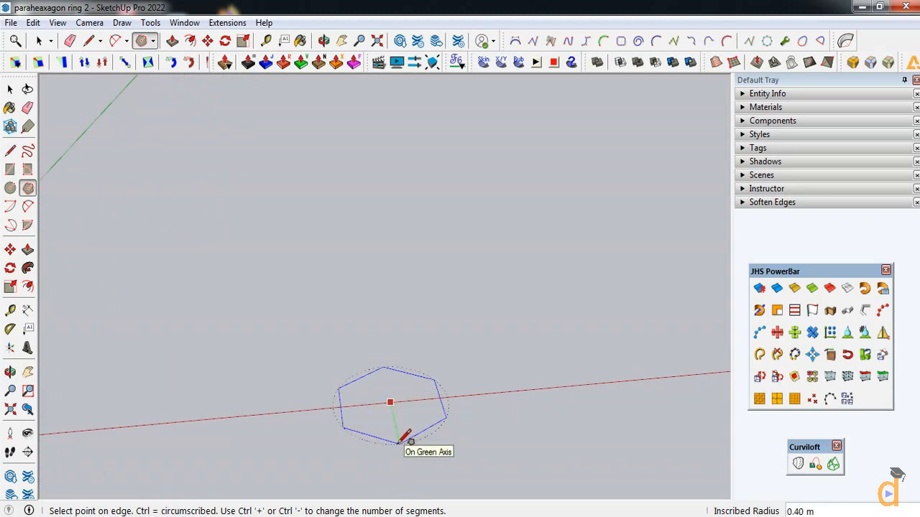
text(5)
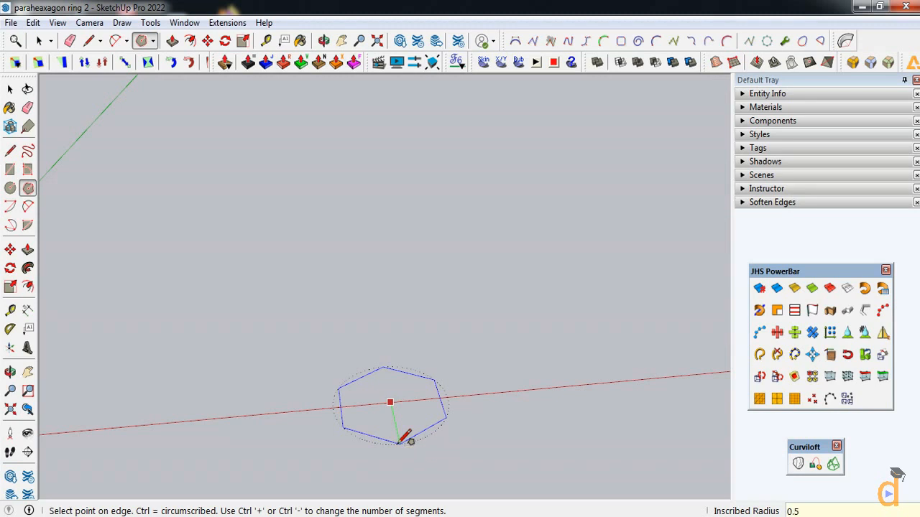
key(Return)
Step: Draw two concentric hexagons inside the first one, with inscribed radii of 0.45 m and 0.3 m
scroll(380, 402, down, 2)
scroll(395, 378, up, 5)
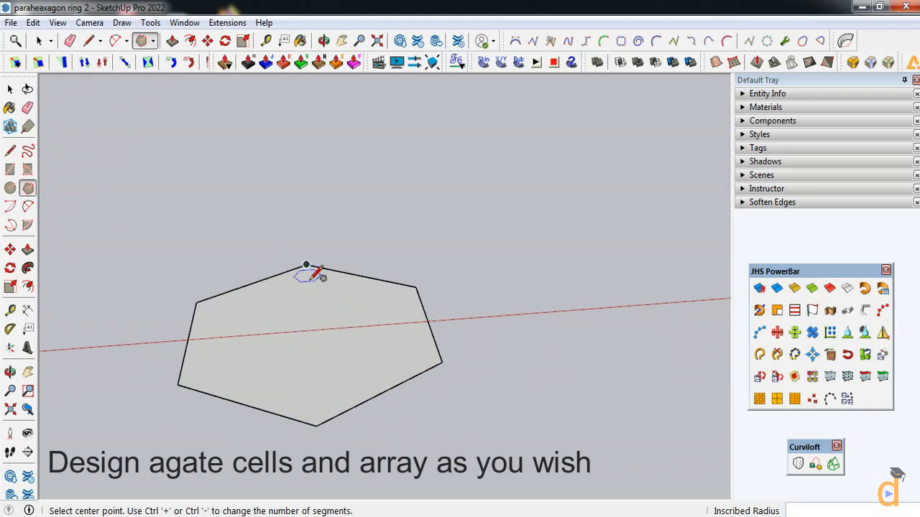
click(310, 329)
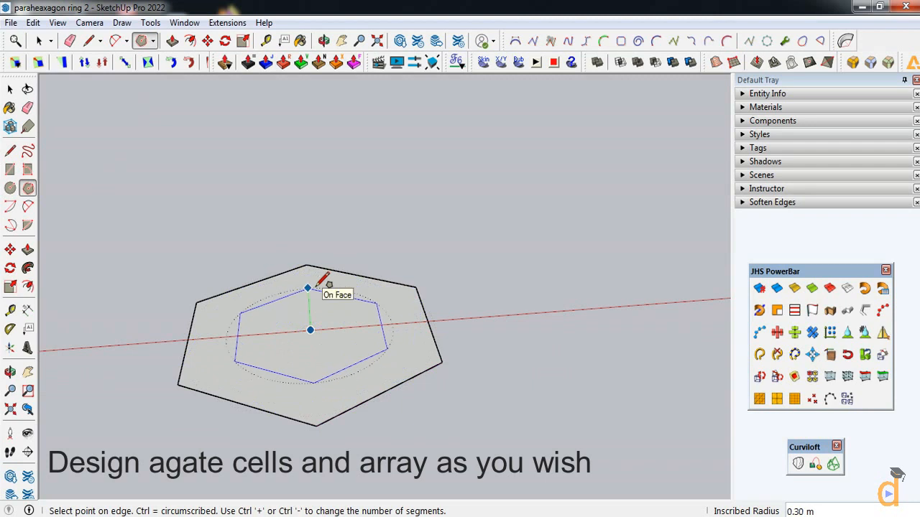
text(0.45)
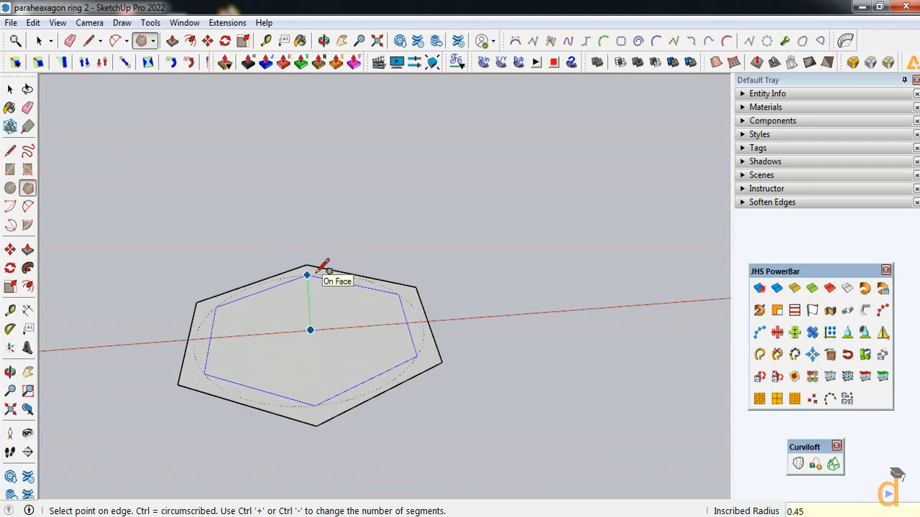
key(Return)
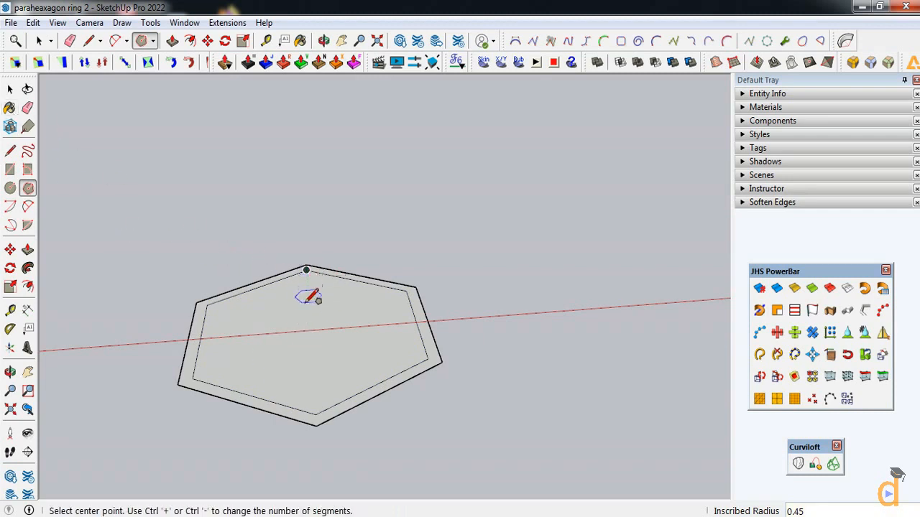
click(309, 329)
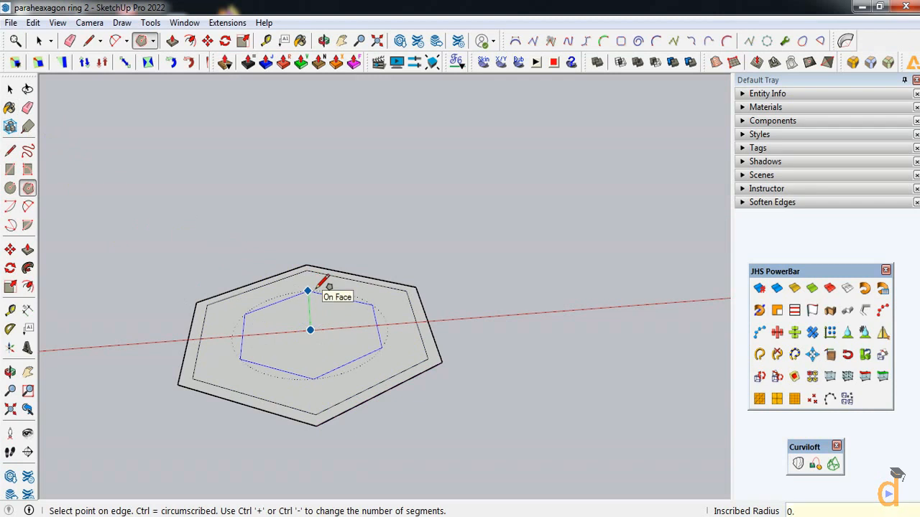
click(317, 288)
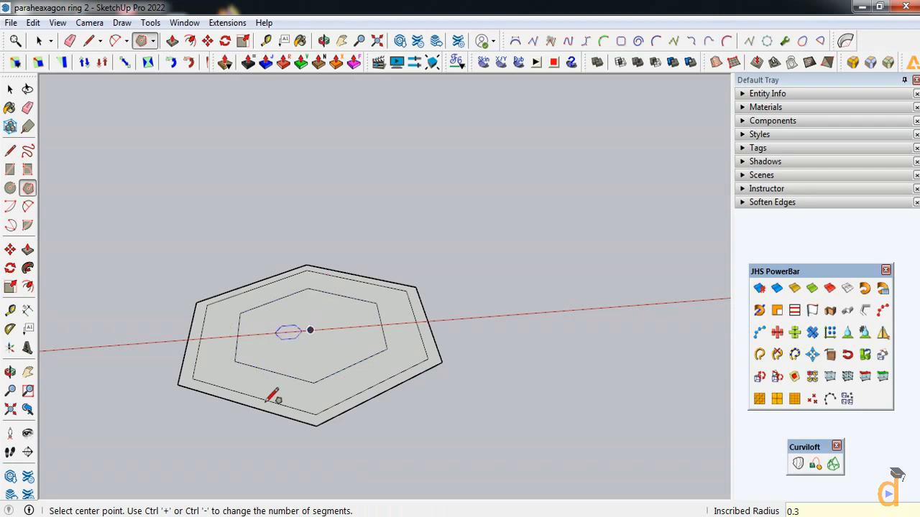
Step: Move the middle hexagon's edges 0.15 m up along the blue axis
click(10, 89)
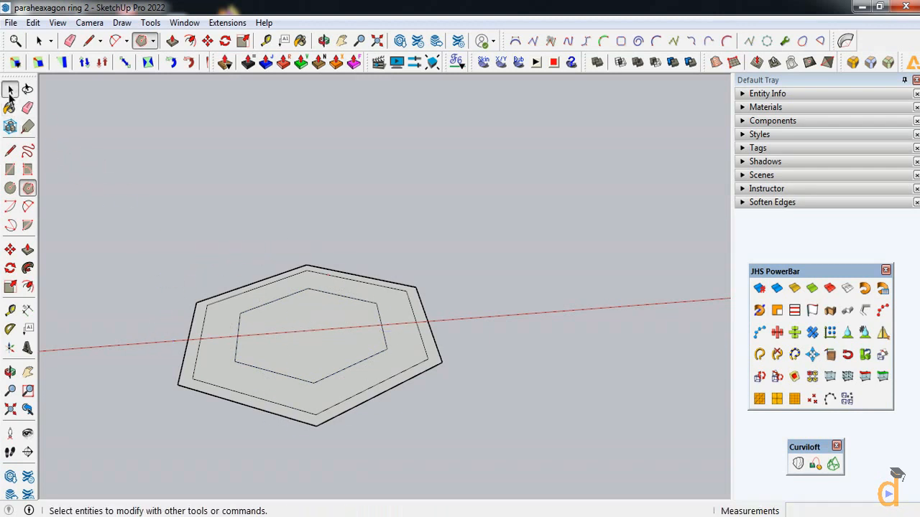
click(196, 381)
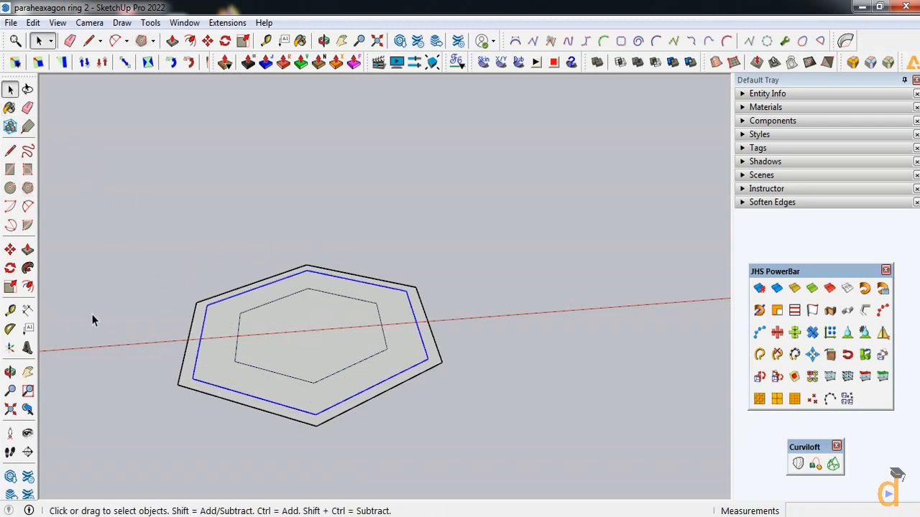
click(10, 249)
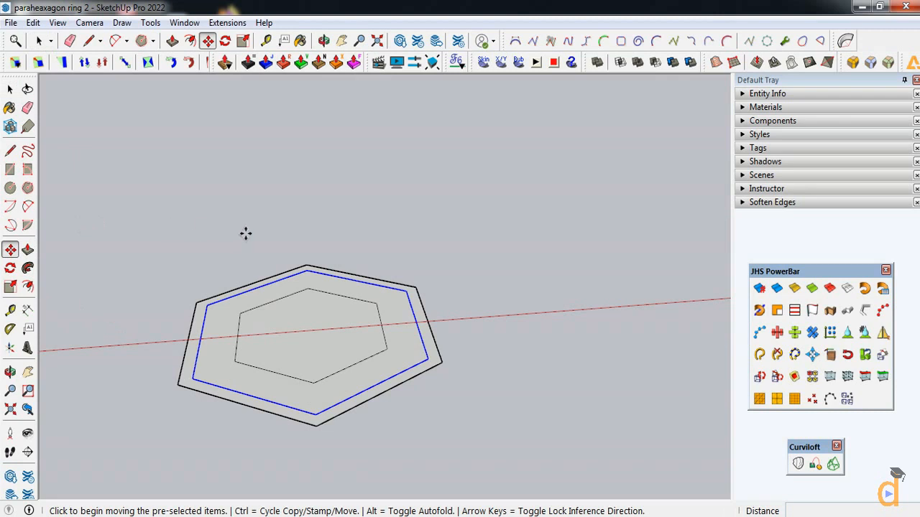
click(193, 302)
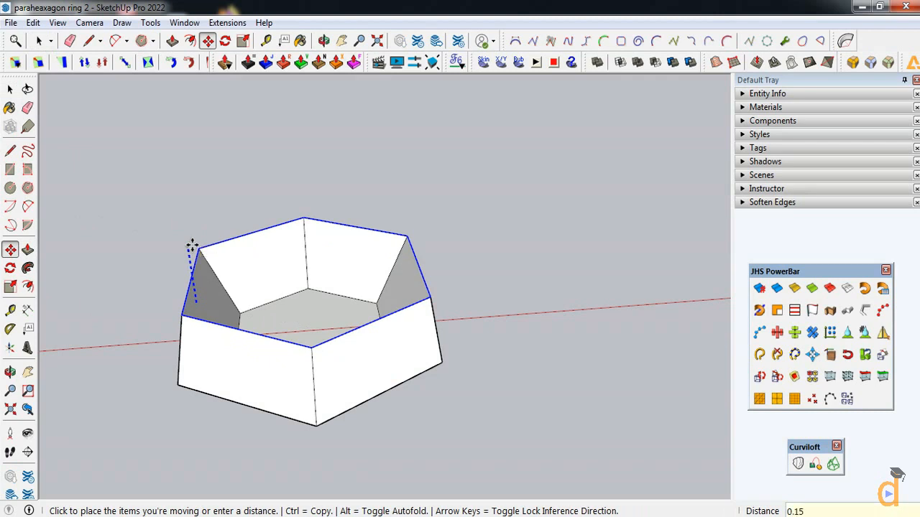
key(Return)
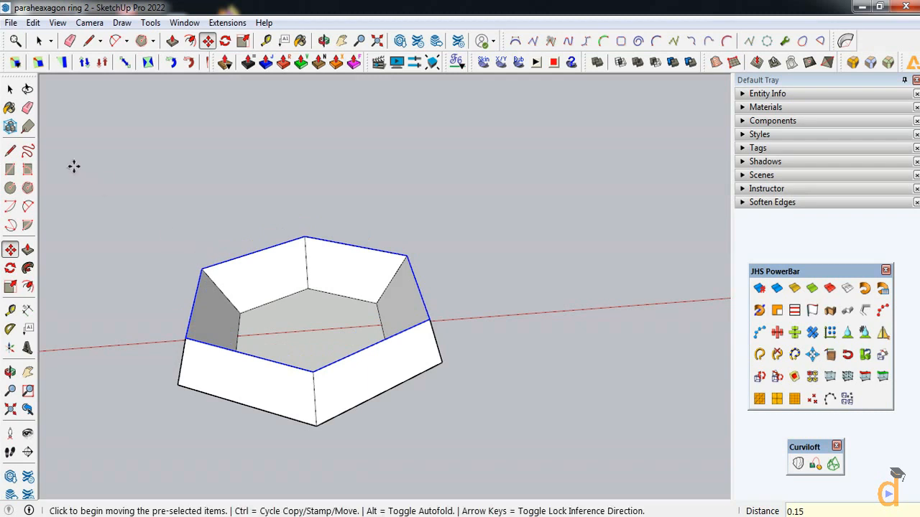
Step: Move the inner hexagonal face with its edges 0.2 m up along the blue axis
click(10, 88)
click(268, 325)
double_click(268, 321)
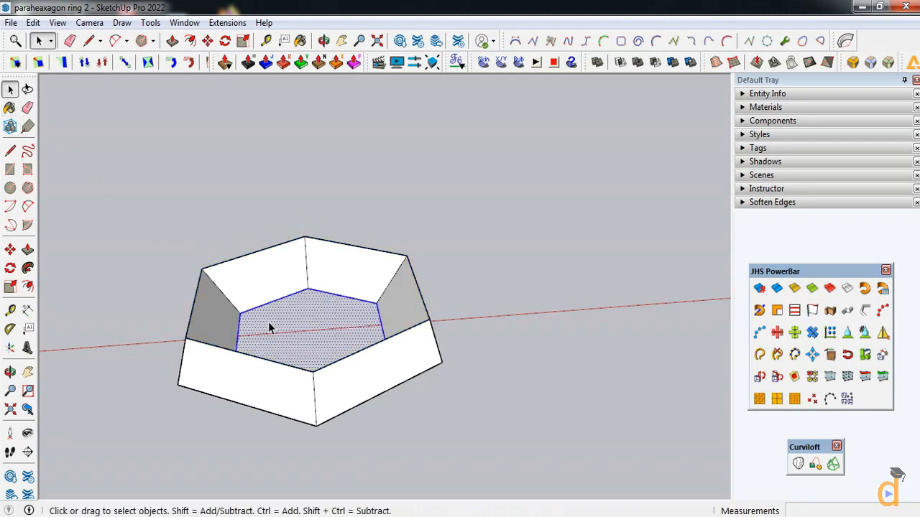
key(m)
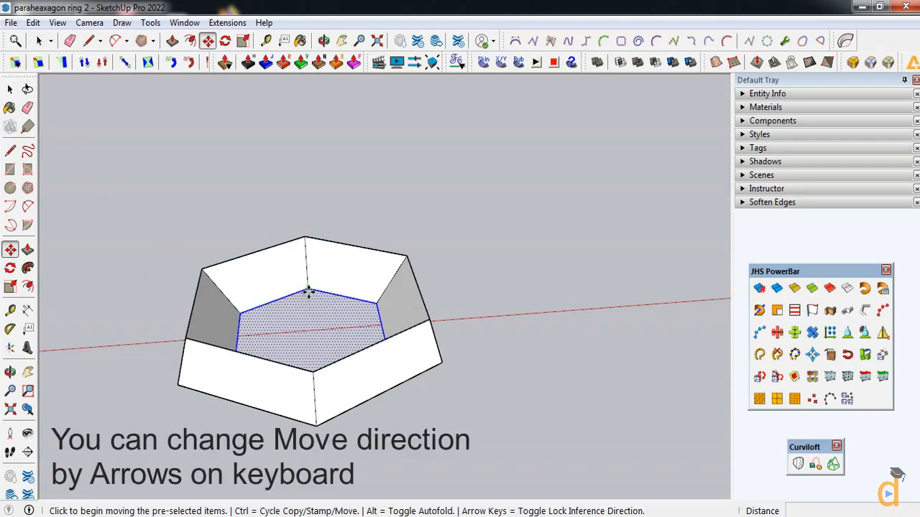
click(307, 294)
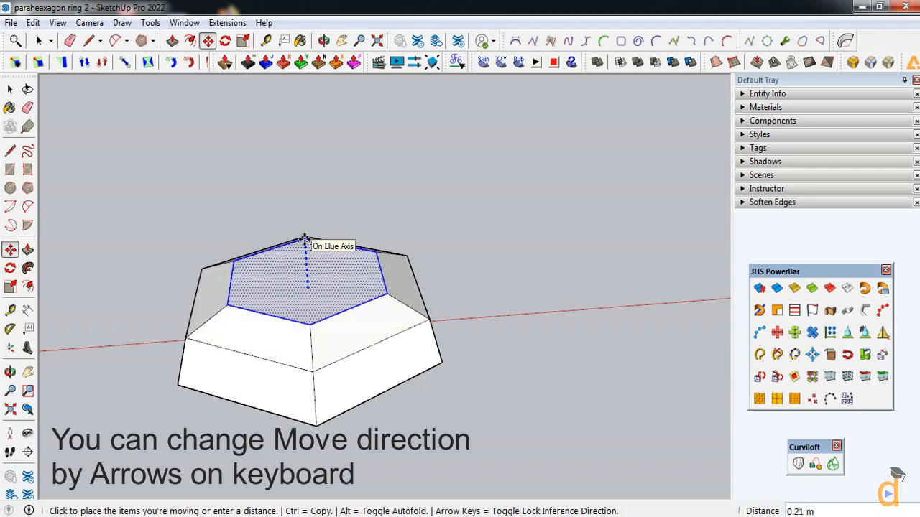
text(0.2)
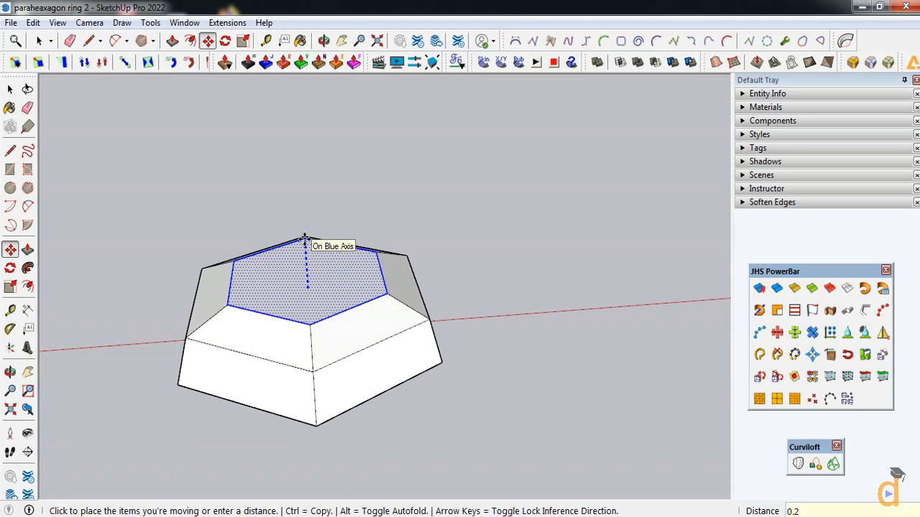
key(Return)
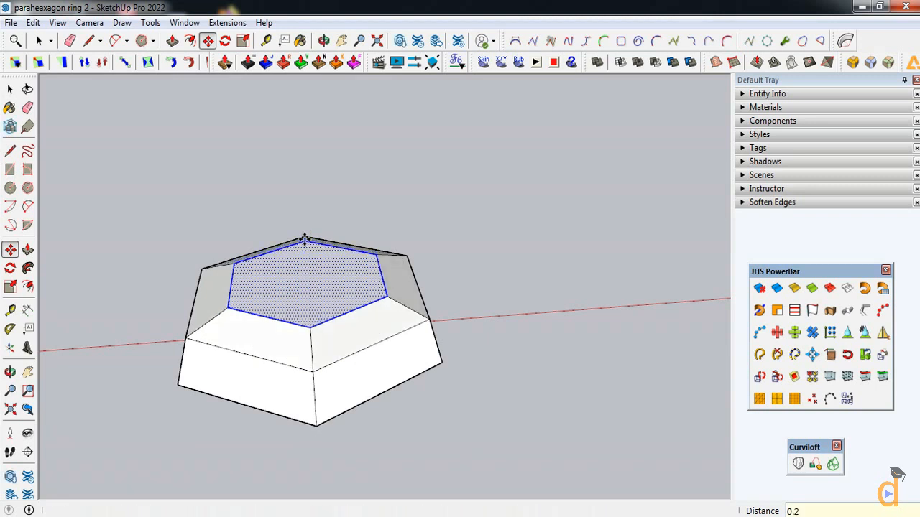
Step: Raise the top hexagonal face another 0.05 m along the blue axis
click(10, 372)
drag(237, 323, 230, 362)
click(10, 249)
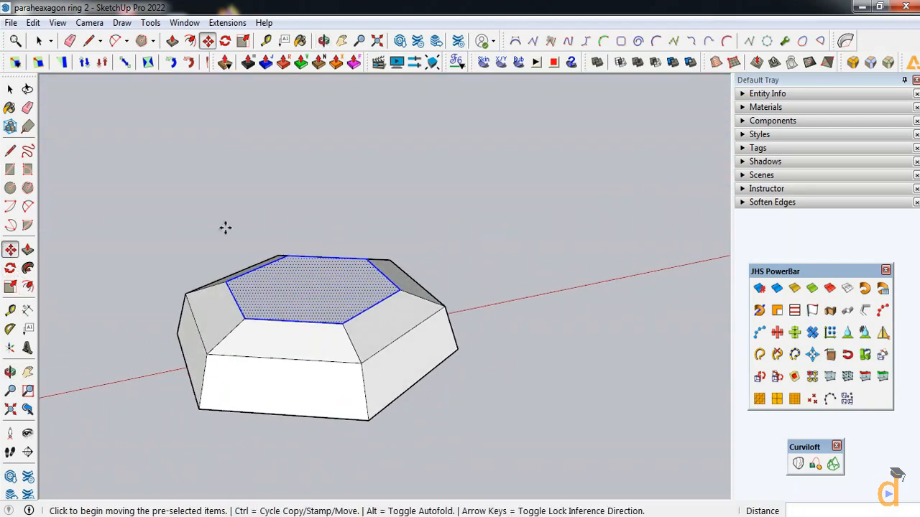
click(287, 256)
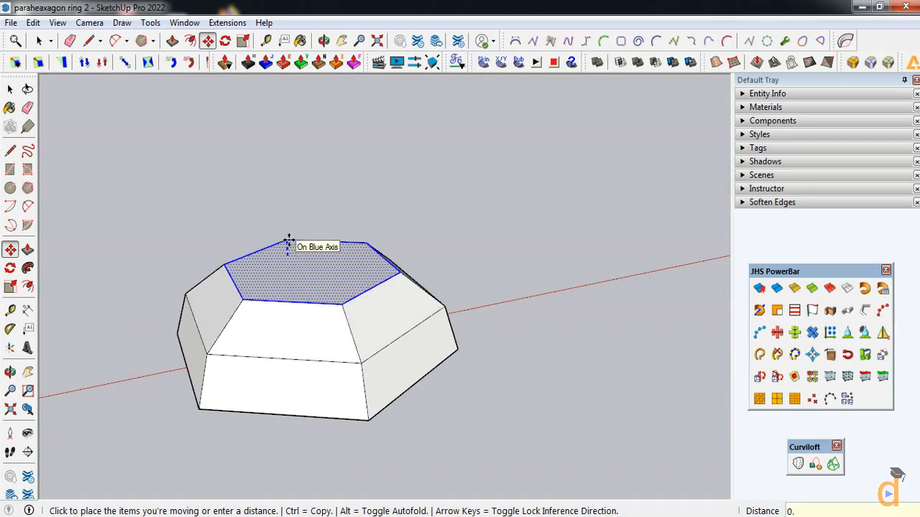
click(288, 241)
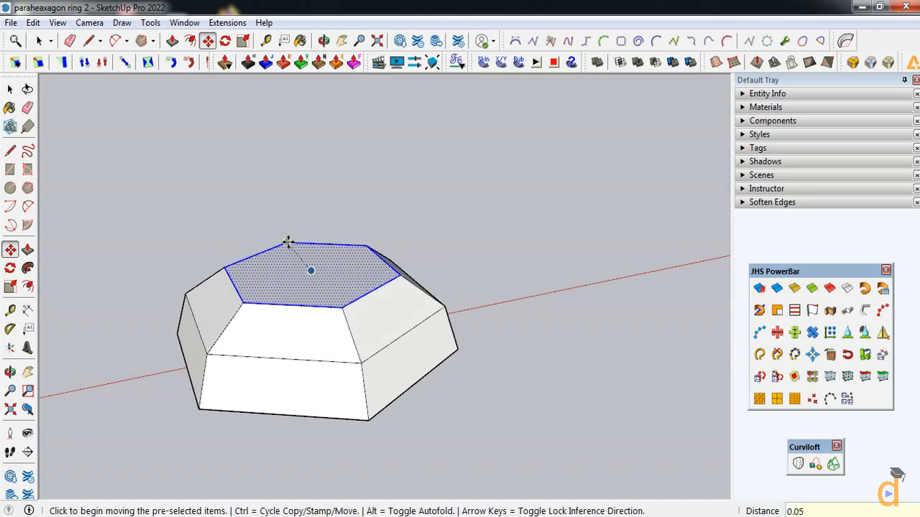
Step: Delete the top hexagonal face of the faceted form, leaving its sloped sides open
key(o)
mouse_move(249, 356)
mouse_down()
mouse_move(208, 431)
mouse_move(148, 498)
mouse_move(355, 391)
mouse_move(651, 306)
mouse_move(649, 257)
mouse_move(308, 335)
mouse_move(225, 328)
mouse_up()
click(10, 91)
click(197, 292)
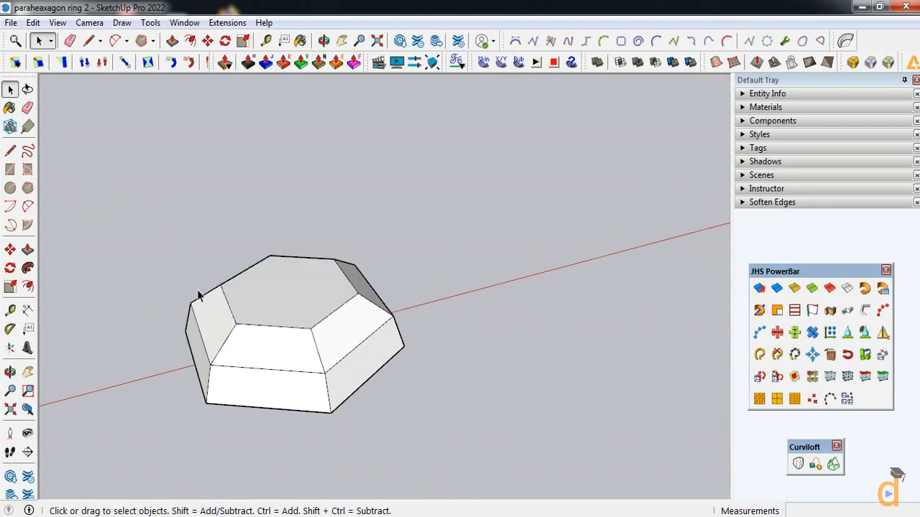
click(6, 375)
drag(89, 363, 308, 273)
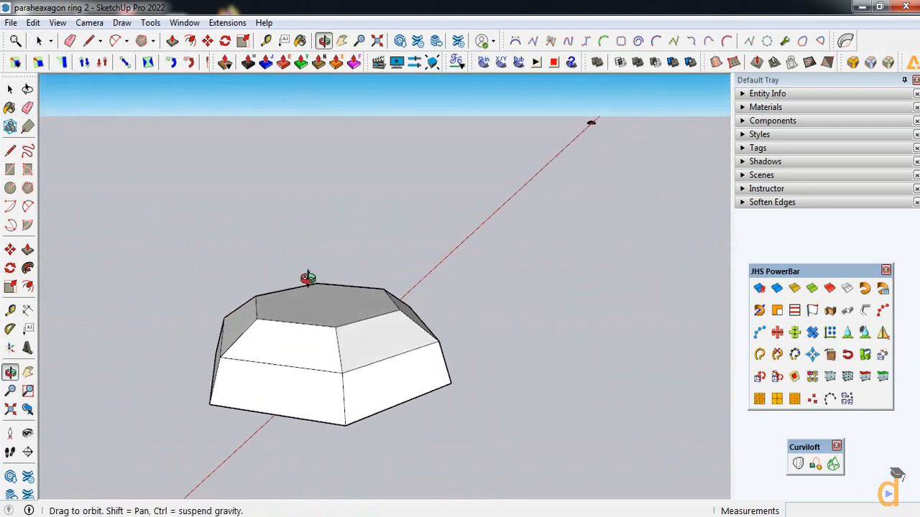
click(10, 89)
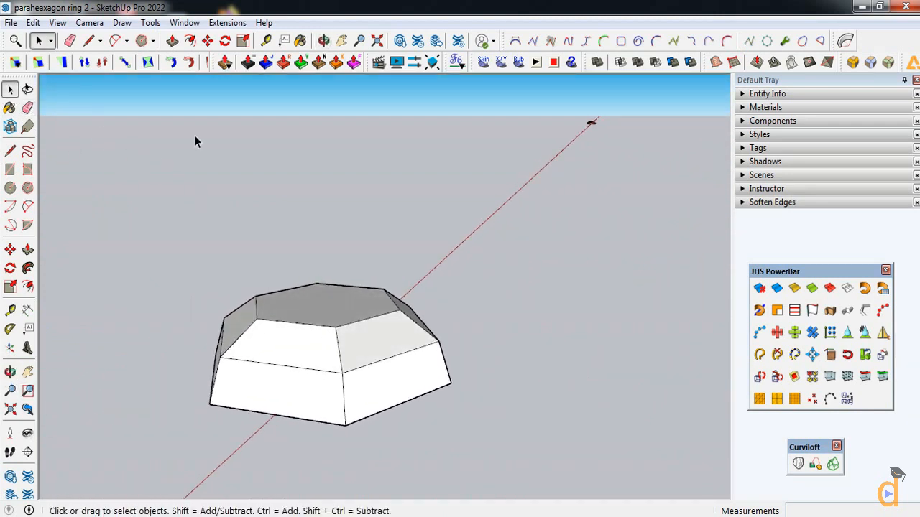
click(10, 373)
drag(261, 335, 246, 377)
drag(491, 333, 110, 256)
click(10, 88)
middle_drag(302, 338, 277, 324)
click(277, 329)
key(Delete)
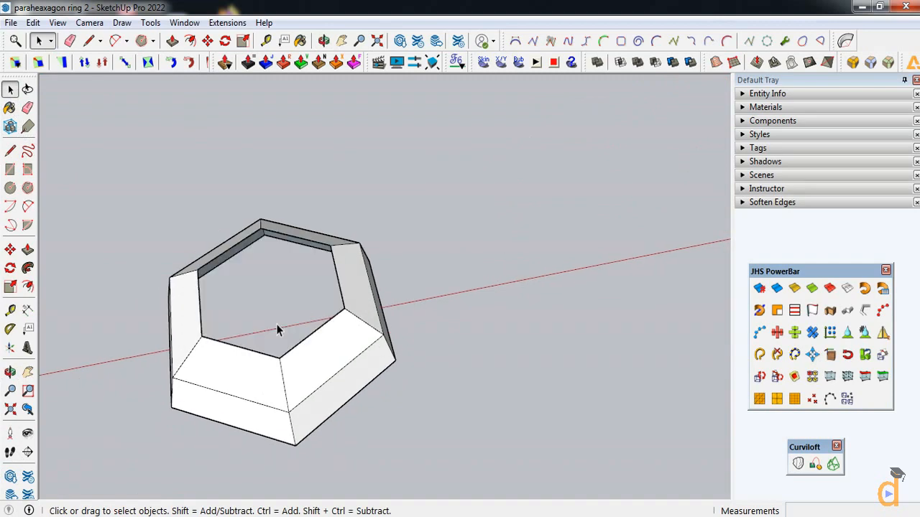
Step: Select all the connected geometry of the open hexagonal shell and make it a group
triple_click(264, 370)
right_click(264, 370)
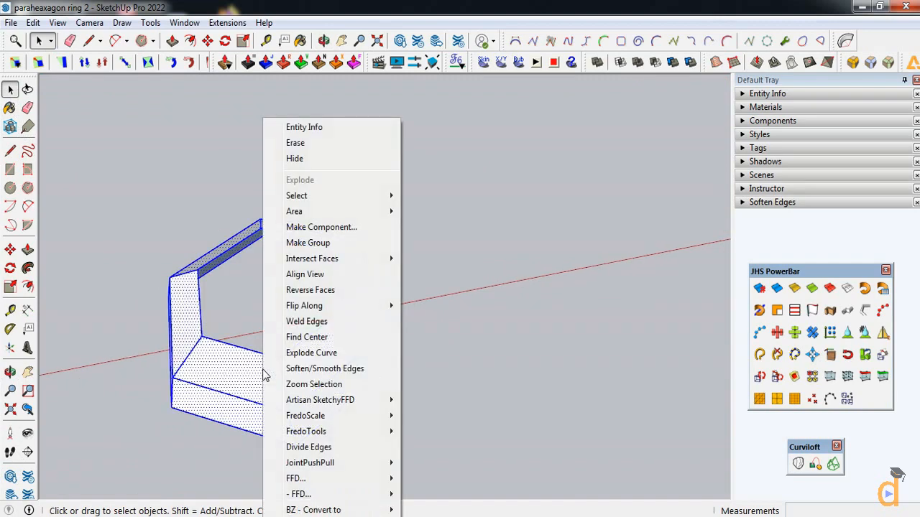
click(307, 242)
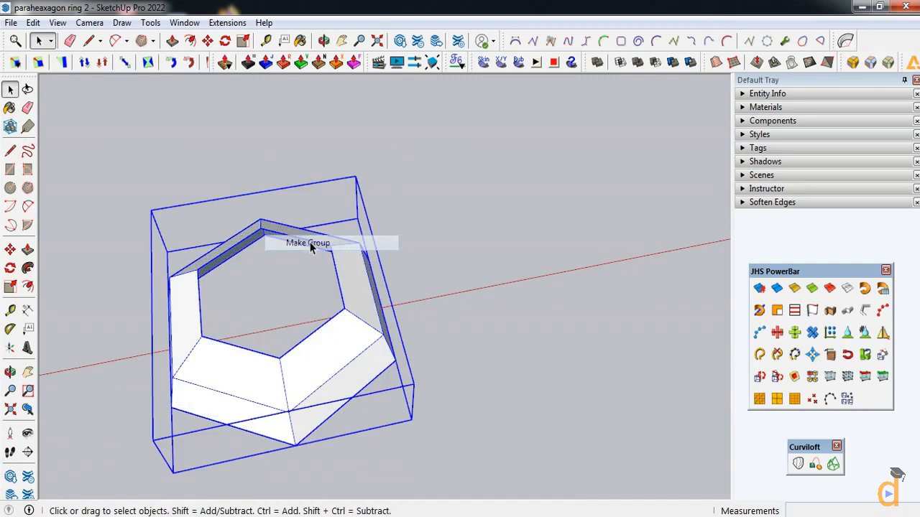
click(473, 272)
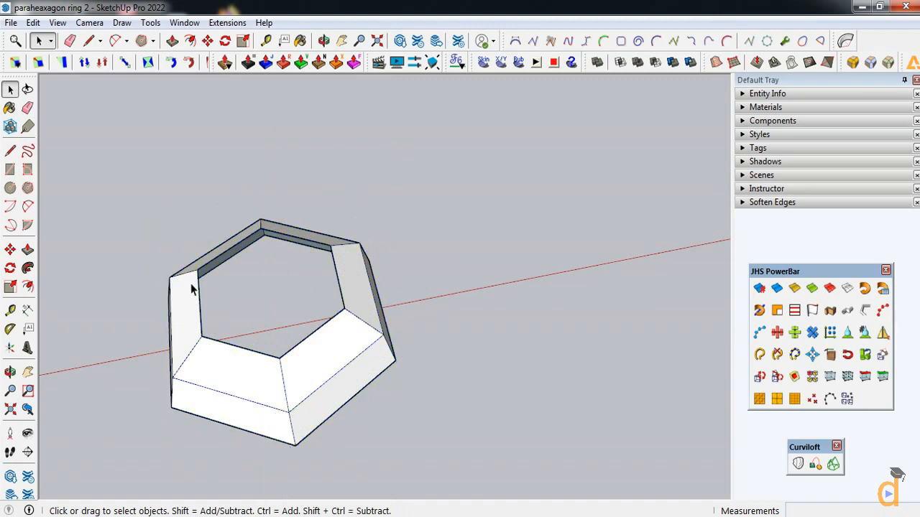
Step: Trace the rim of the shell's hexagonal opening with lines, corner to corner, to create a separate face closing it
click(9, 153)
click(260, 229)
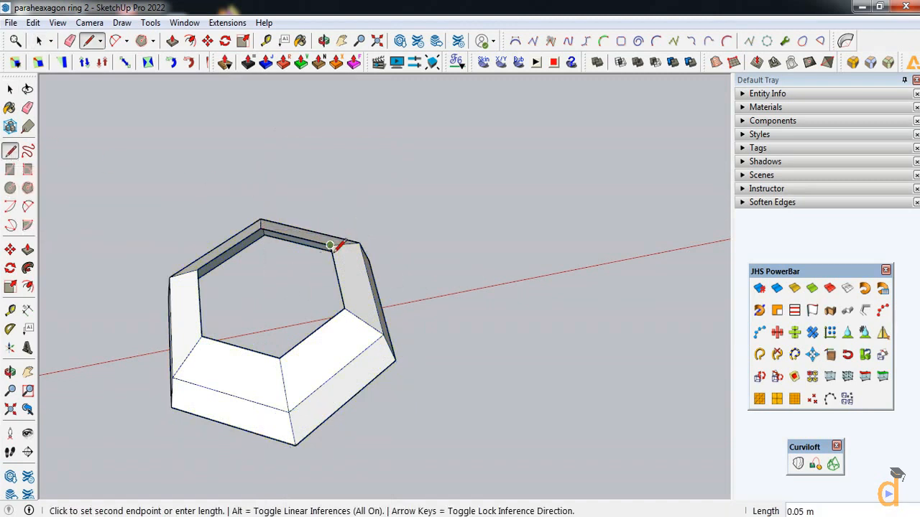
click(202, 336)
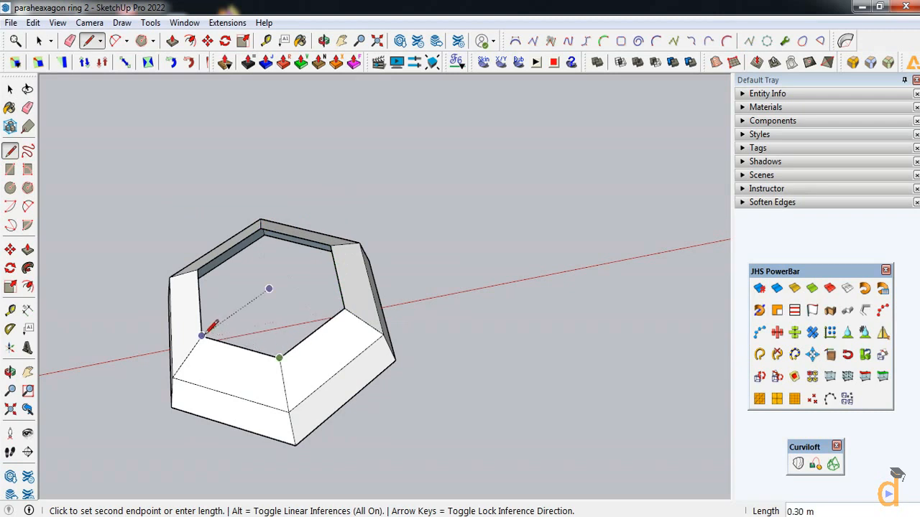
click(261, 228)
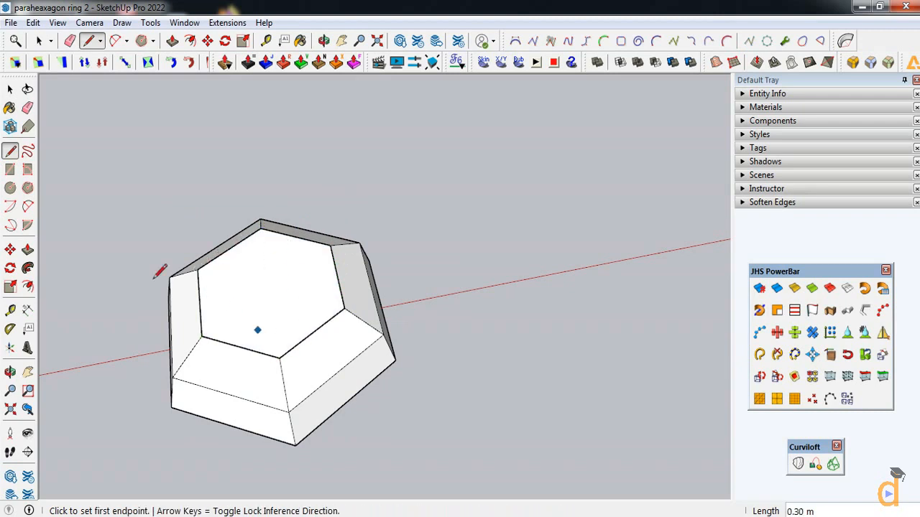
click(11, 90)
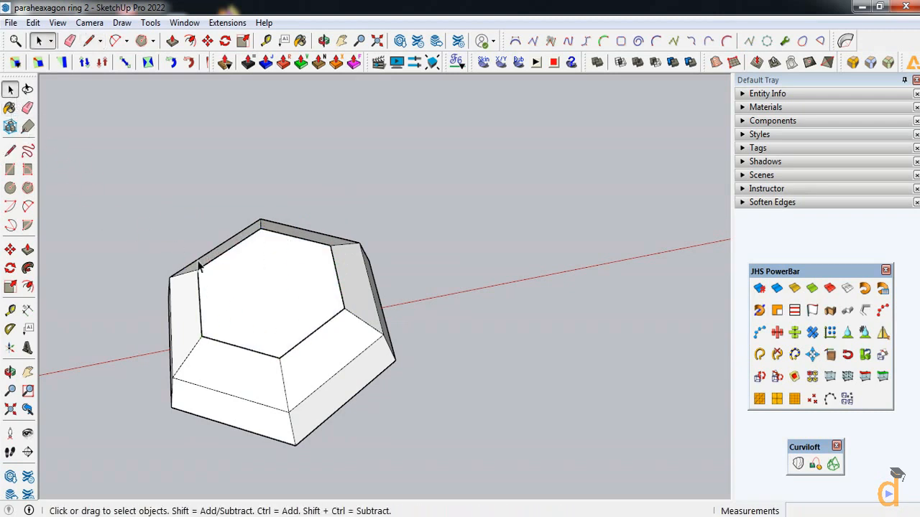
scroll(270, 312, up, 2)
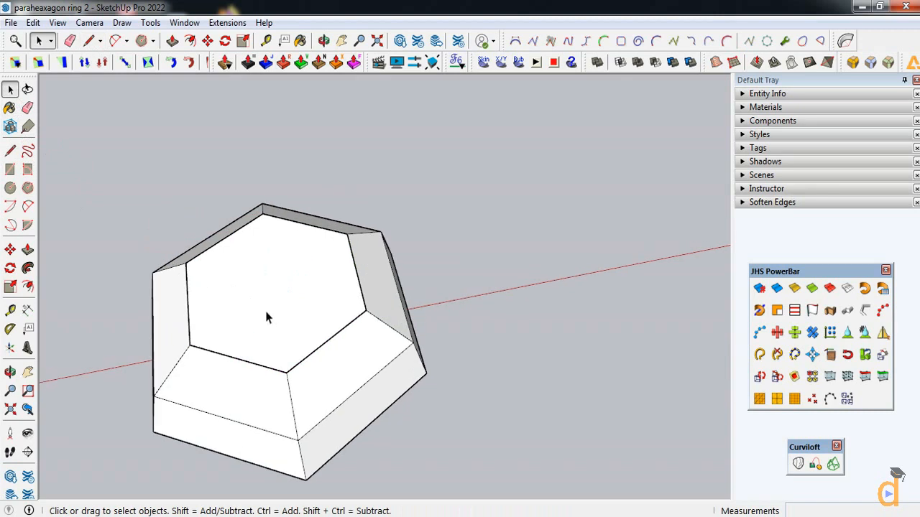
Step: Draw a six-sided polygon with an inscribed radius of 0.2 m, centered on the top hexagonal face
click(27, 188)
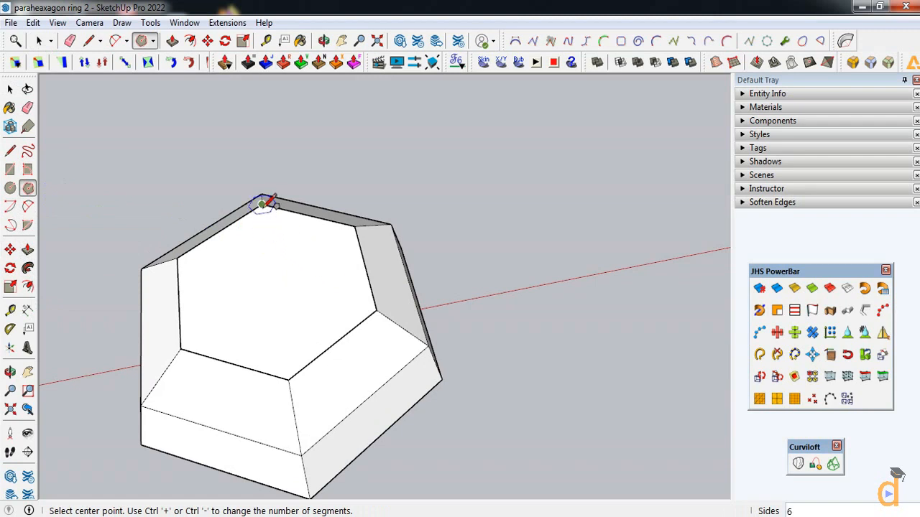
click(274, 283)
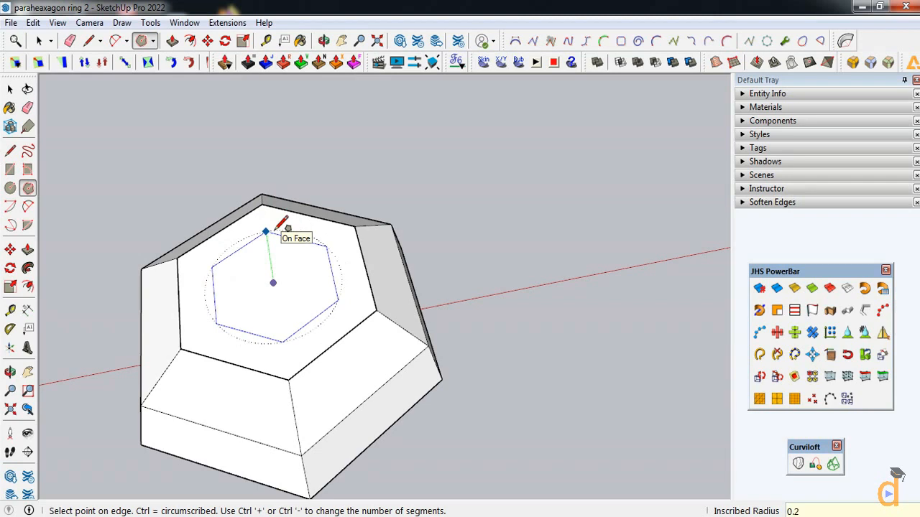
click(275, 230)
click(10, 89)
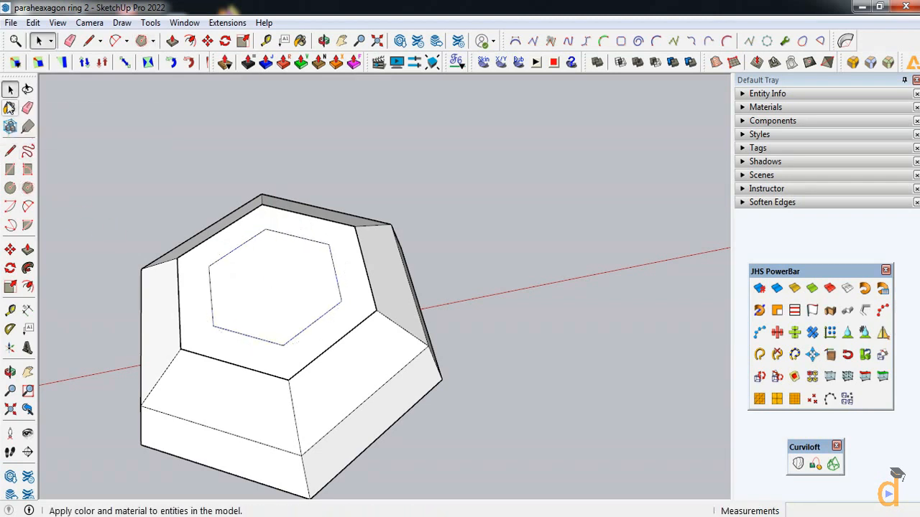
Step: Raise the inner hexagonal face 0.1 m along the blue axis to form a smaller sloped cap
click(10, 372)
drag(87, 356, 109, 272)
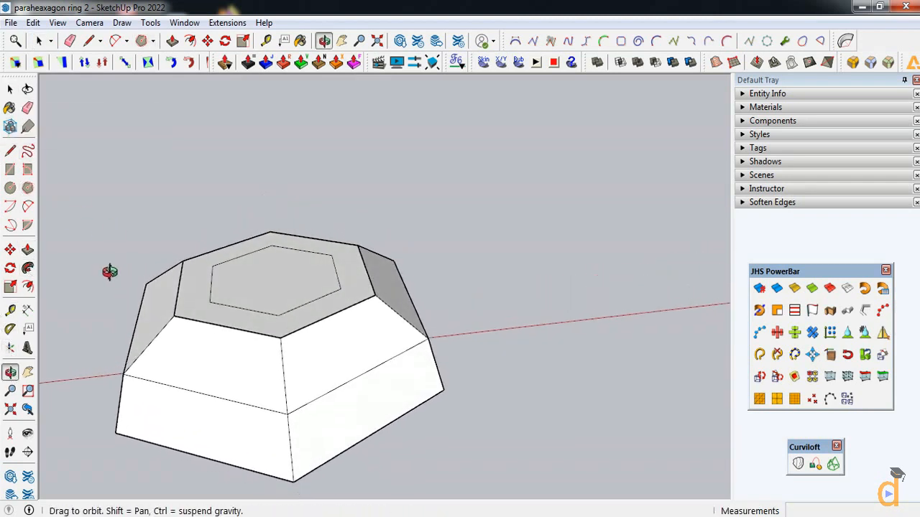
click(10, 89)
click(256, 286)
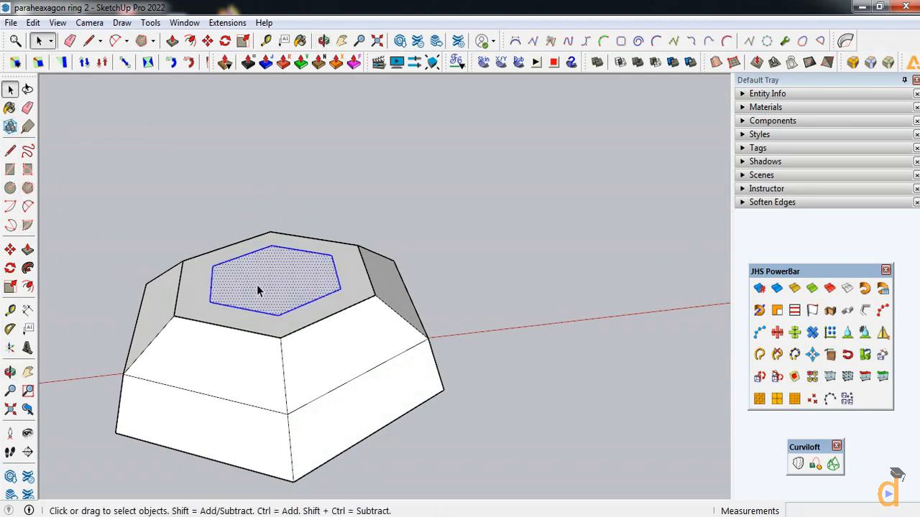
key(m)
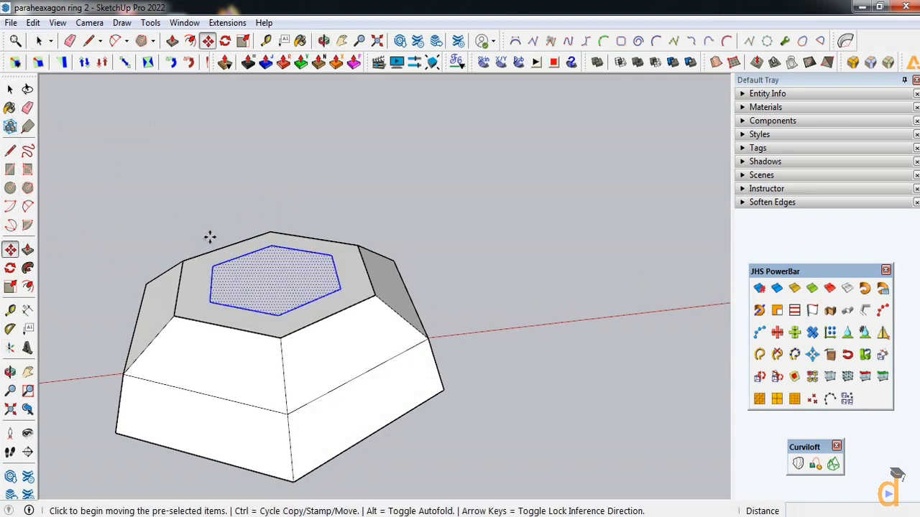
click(271, 245)
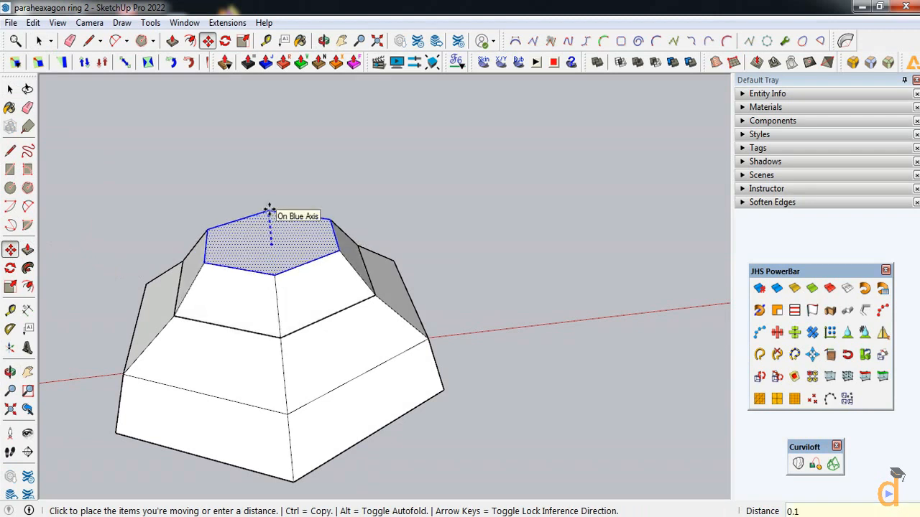
text(0.1)
key(Return)
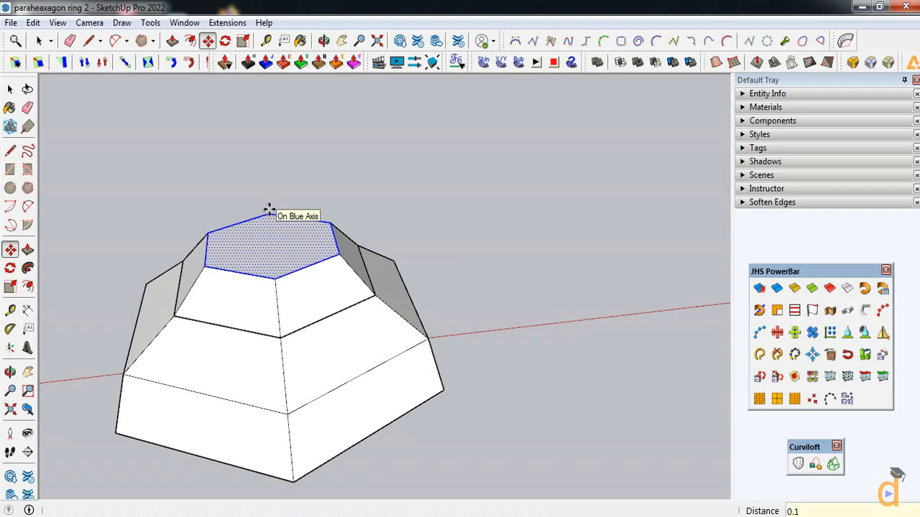
Step: Select all the connected geometry of the raised cap and make it a group
click(10, 371)
drag(280, 316, 276, 384)
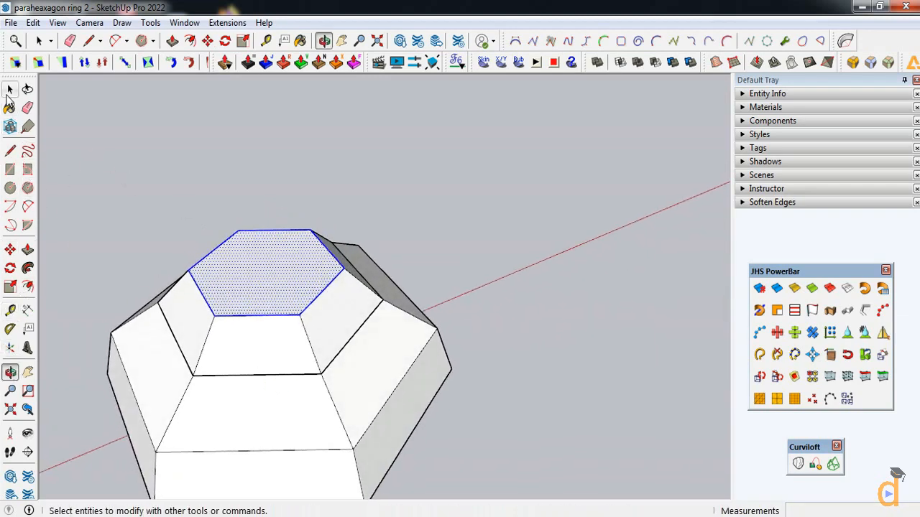
click(10, 89)
triple_click(248, 358)
right_click(248, 363)
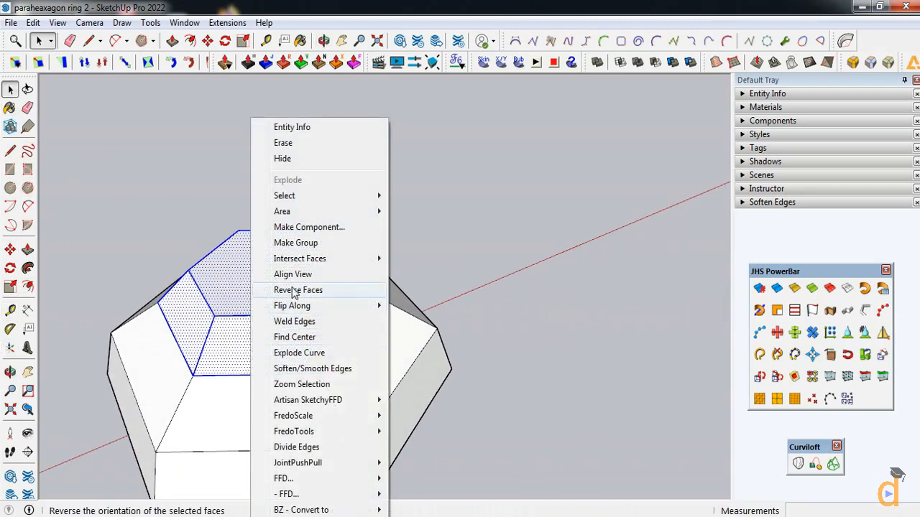
click(295, 240)
Step: Open the cap group from below and draw a line between opposite rim corners to close its underside with faces
click(10, 372)
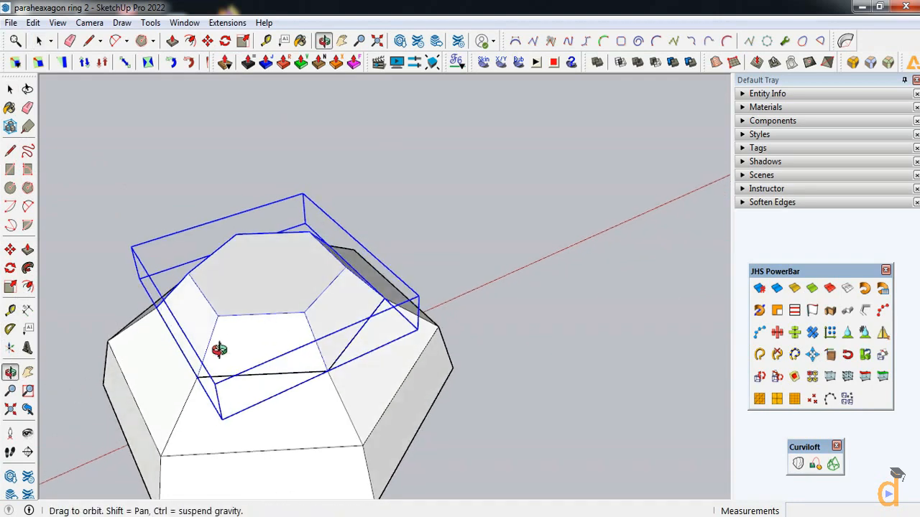
drag(216, 292, 261, 186)
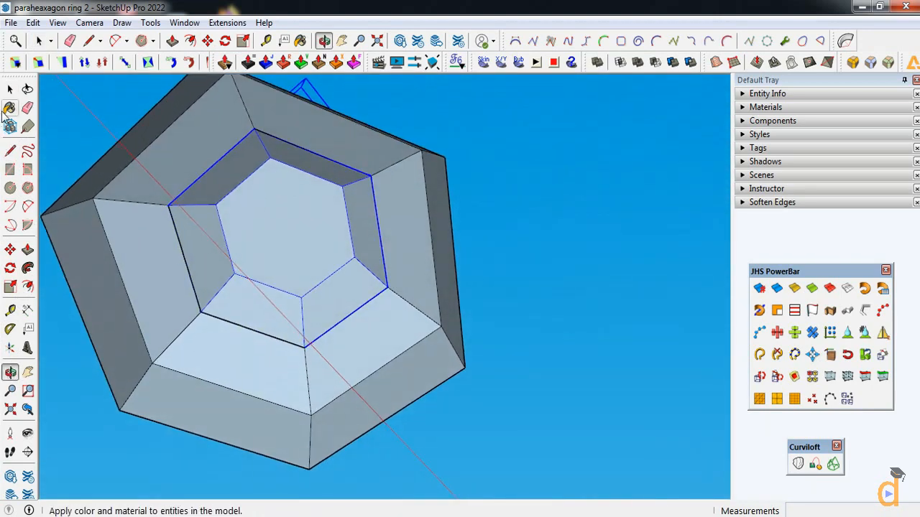
click(10, 89)
double_click(253, 233)
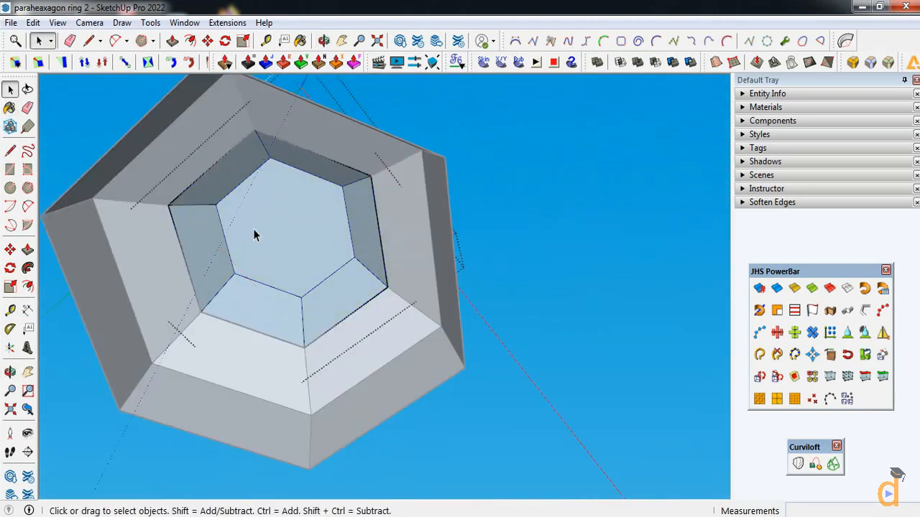
click(10, 151)
click(255, 130)
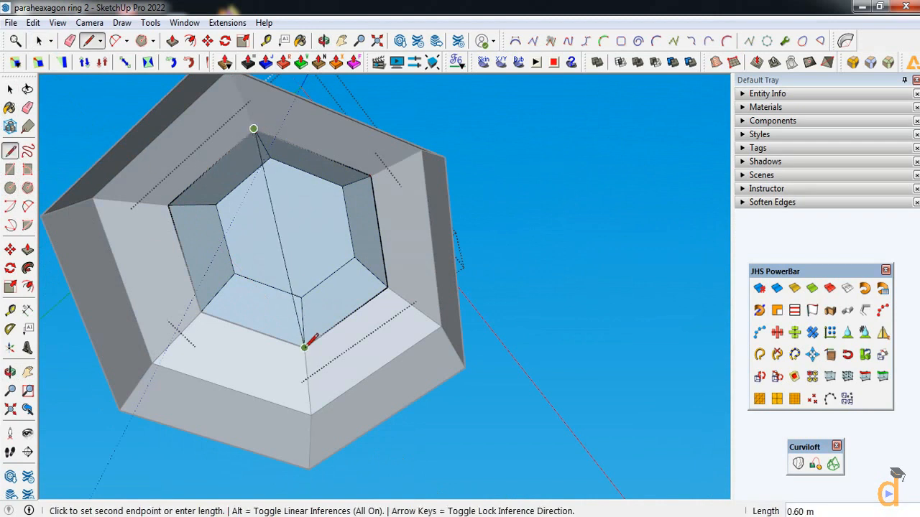
click(304, 347)
Step: Delete the diagonal line across the cap's bottom face so it becomes one hexagon, and leave the group
click(10, 89)
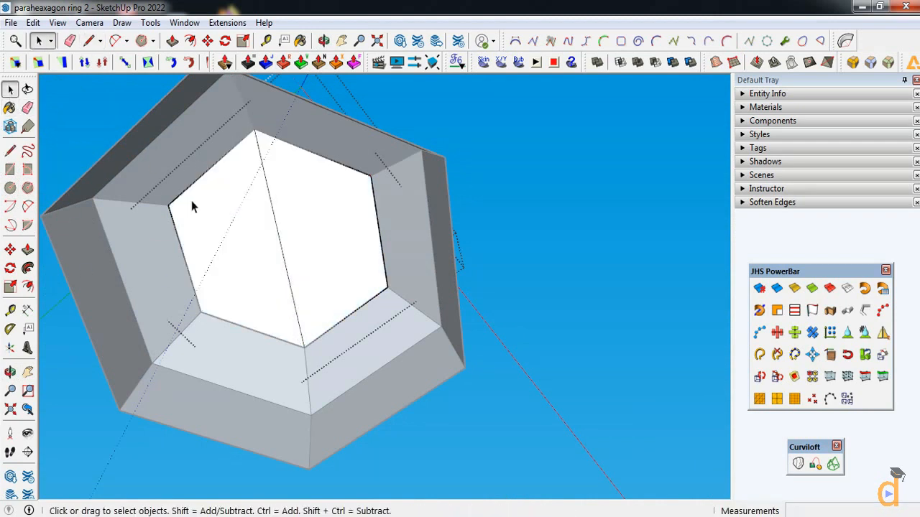
click(273, 222)
key(Delete)
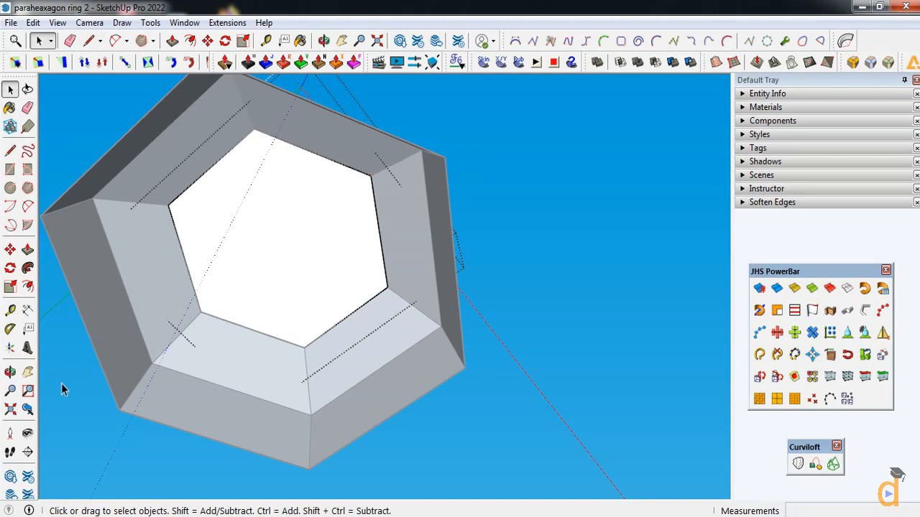
click(10, 372)
drag(79, 373, 287, 388)
click(10, 89)
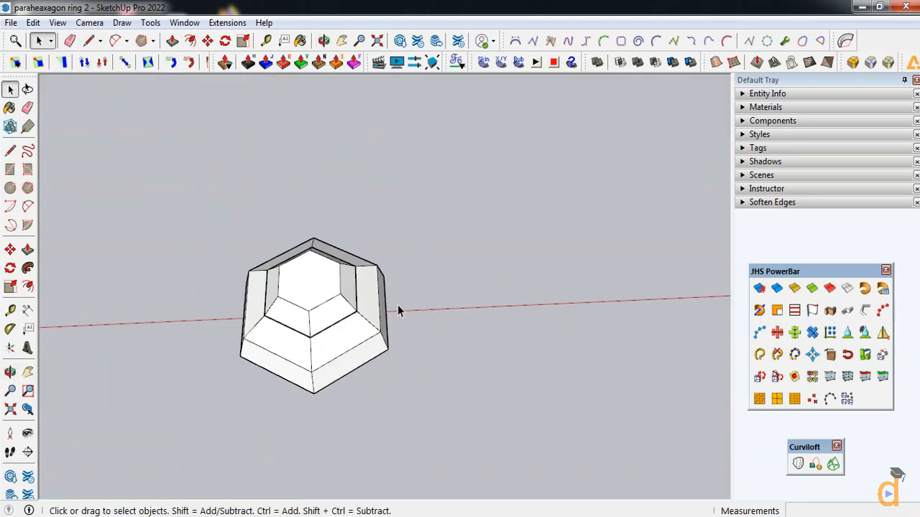
Step: Select the cap and outer shell groups together and copy them about 2 m along the red axis
scroll(397, 305, down, 1)
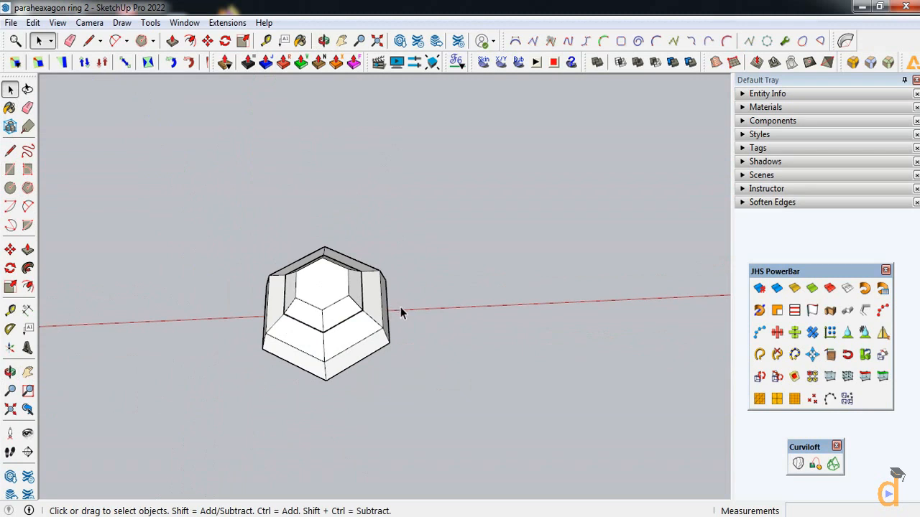
click(10, 372)
drag(237, 359, 287, 281)
scroll(309, 314, down, 6)
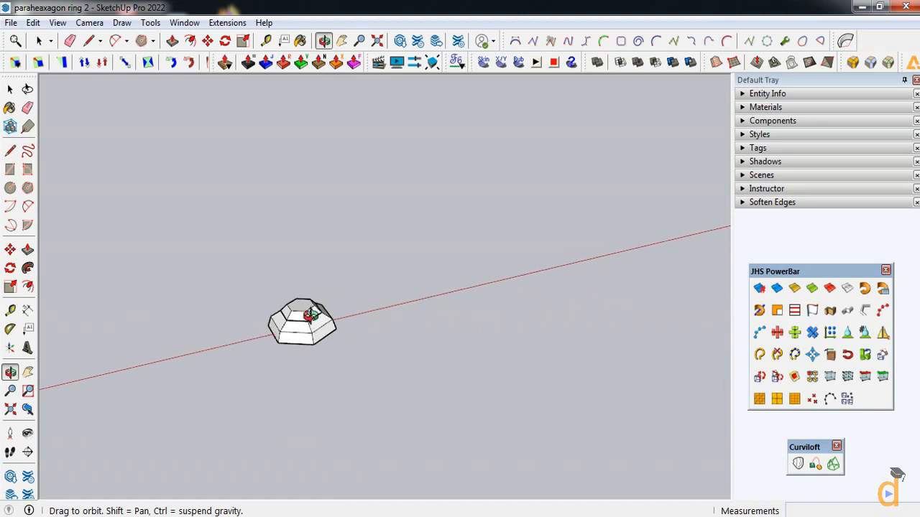
drag(352, 324, 241, 398)
scroll(321, 308, up, 5)
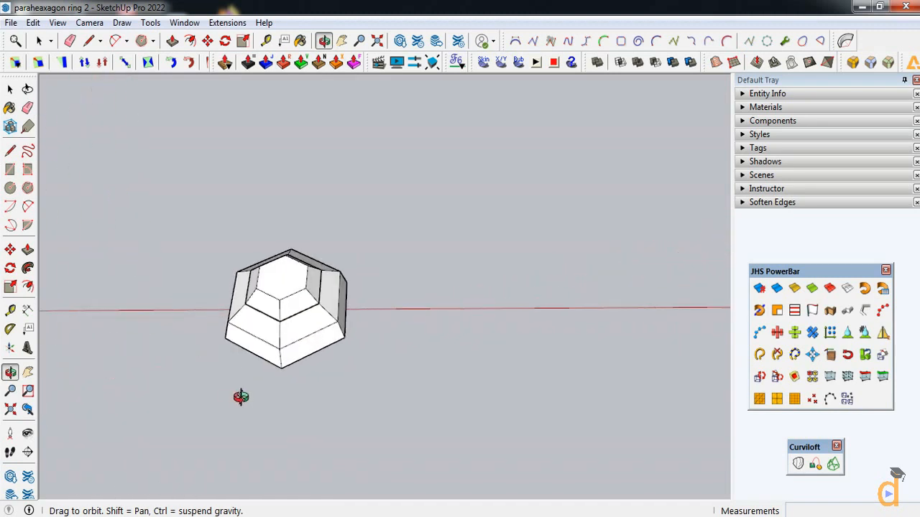
click(6, 86)
click(265, 287)
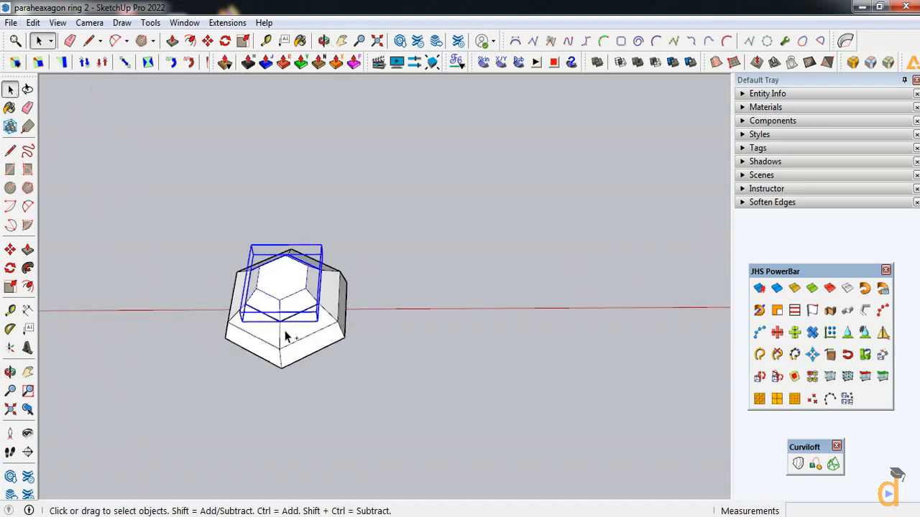
ctrl+click(284, 357)
click(10, 249)
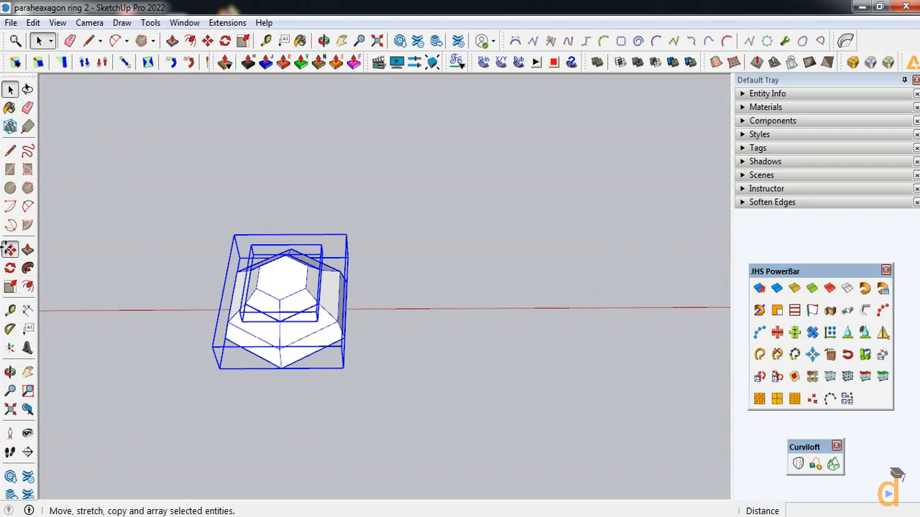
key(ctrl)
click(229, 343)
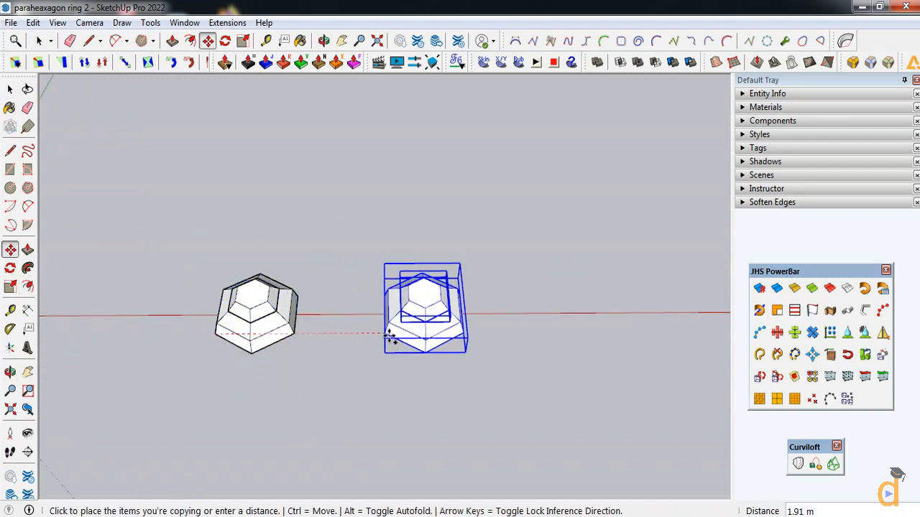
click(398, 336)
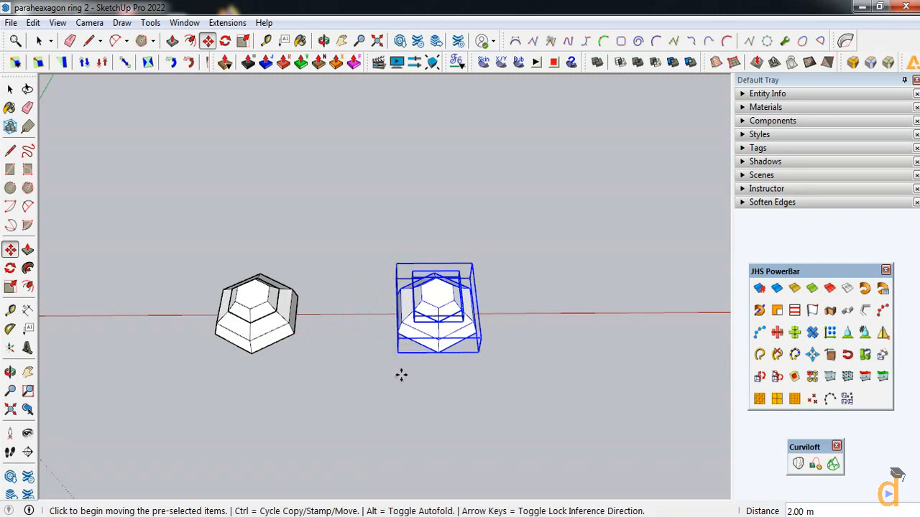
Step: Paint the outer shell of the copied cell with 0045_Goldenrod from the Colors-Named materials
scroll(407, 366, up, 2)
click(11, 89)
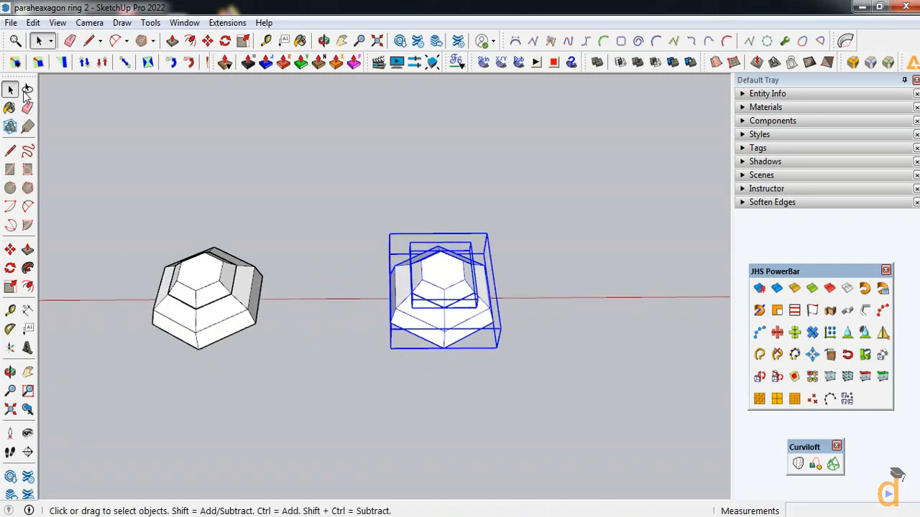
click(506, 215)
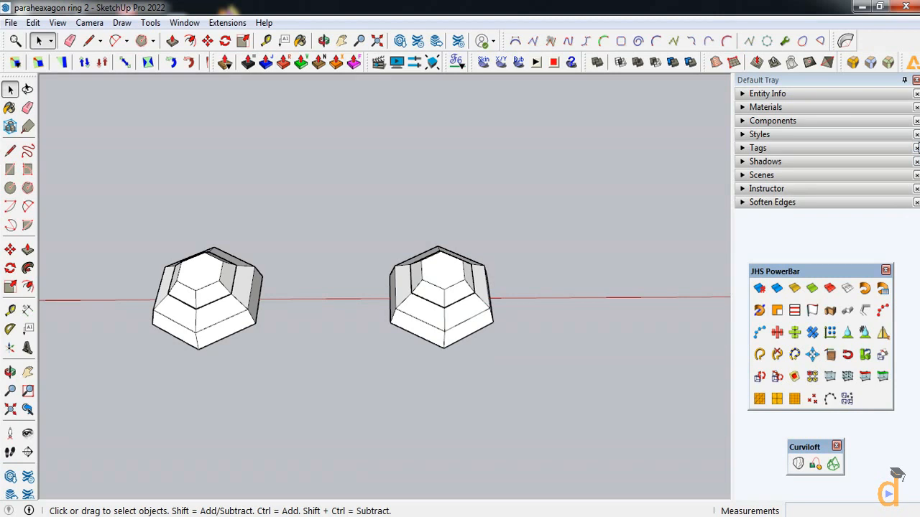
click(796, 109)
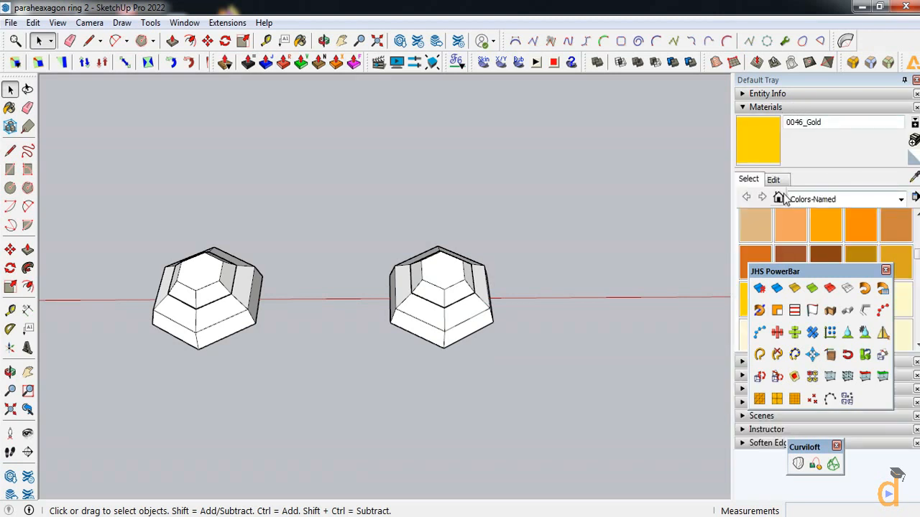
drag(805, 273, 617, 368)
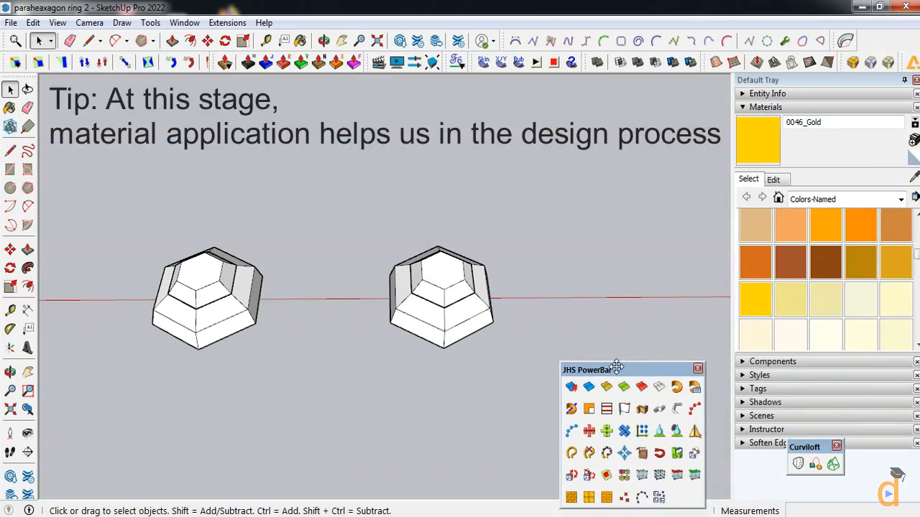
drag(917, 255, 917, 250)
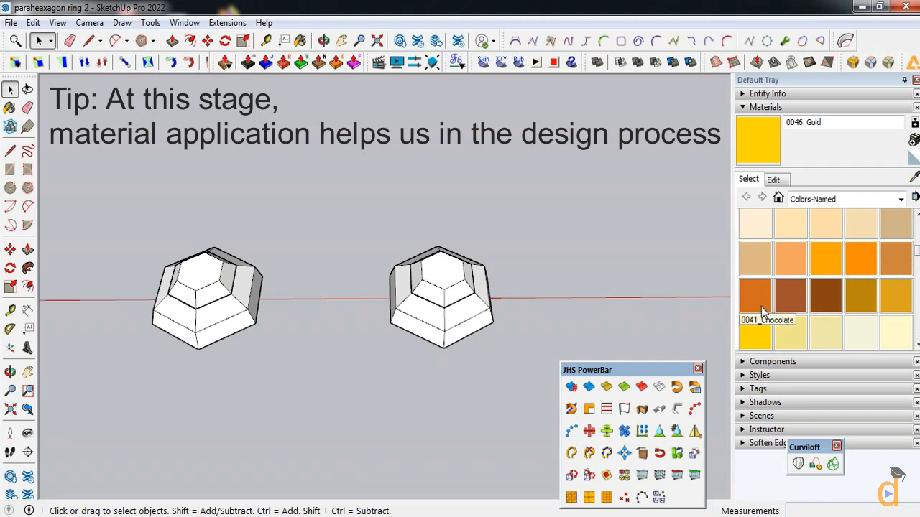
scroll(881, 282, down, 1)
scroll(882, 281, up, 1)
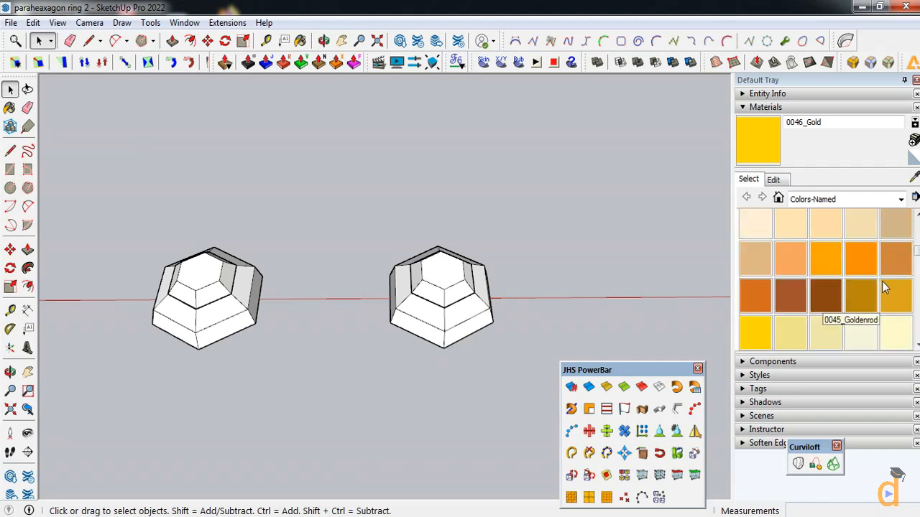
click(898, 293)
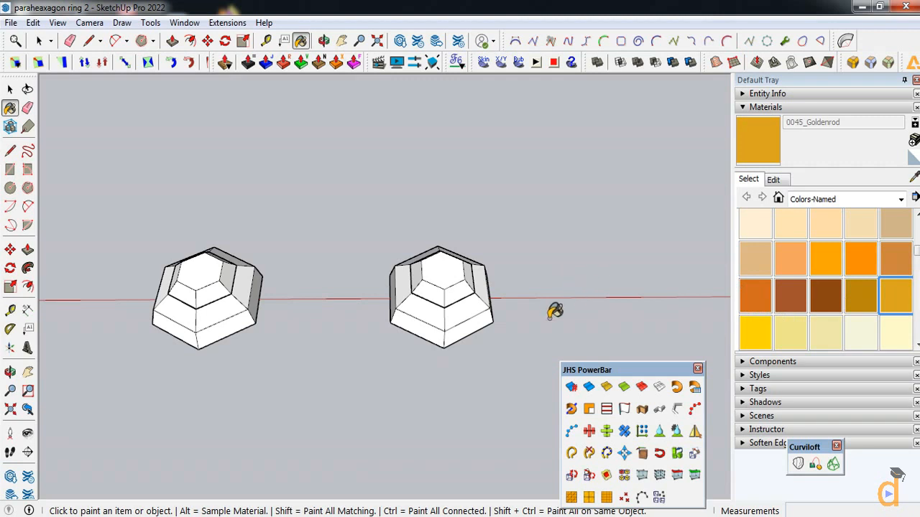
click(462, 316)
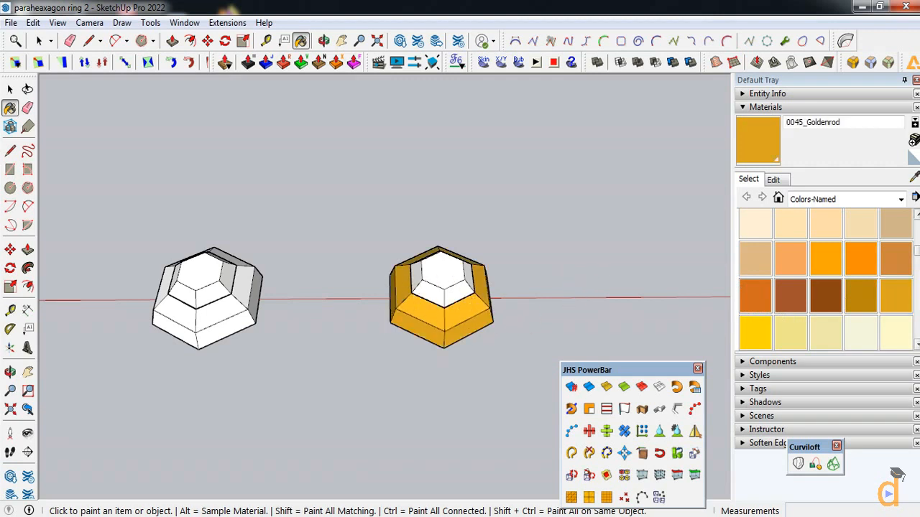
Step: Paint the cap of the copied cell with the 0083_DarkTurquoise color
scroll(895, 287, down, 3)
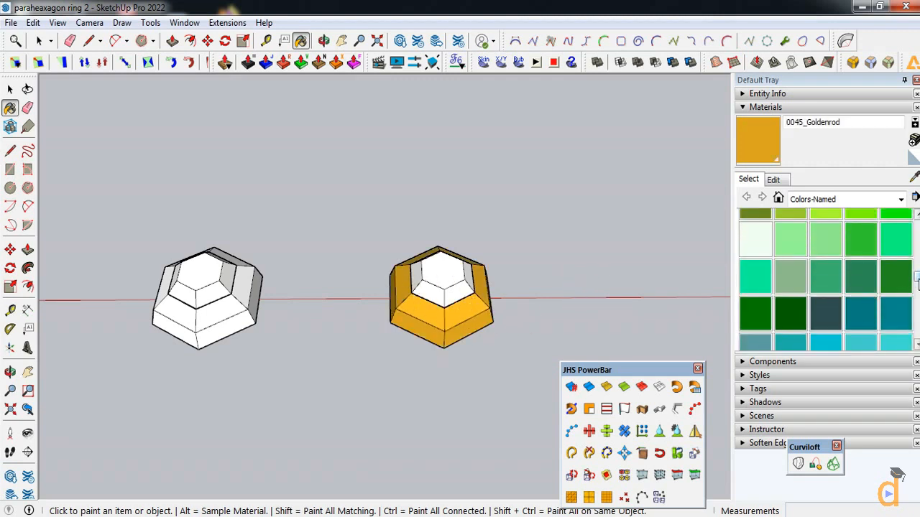
scroll(916, 282, down, 2)
click(832, 287)
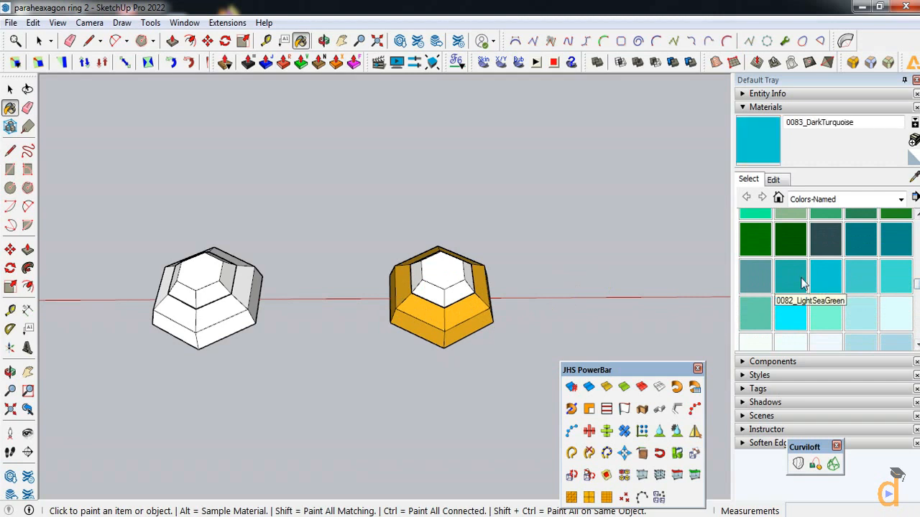
click(446, 274)
click(10, 88)
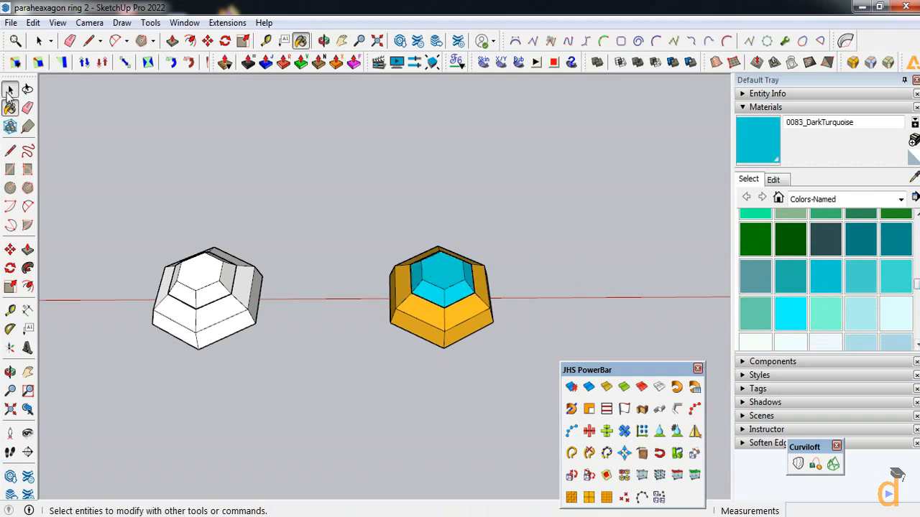
Step: Select both groups of the coloured cell and copy them to a clear spot further along the red axis
scroll(427, 309, down, 3)
scroll(394, 323, up, 3)
scroll(451, 346, up, 2)
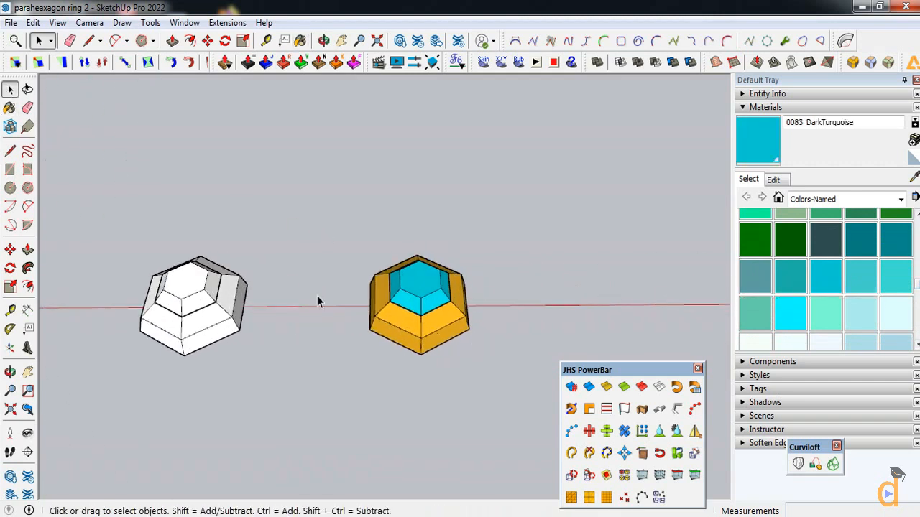
drag(330, 352, 329, 352)
scroll(237, 314, down, 2)
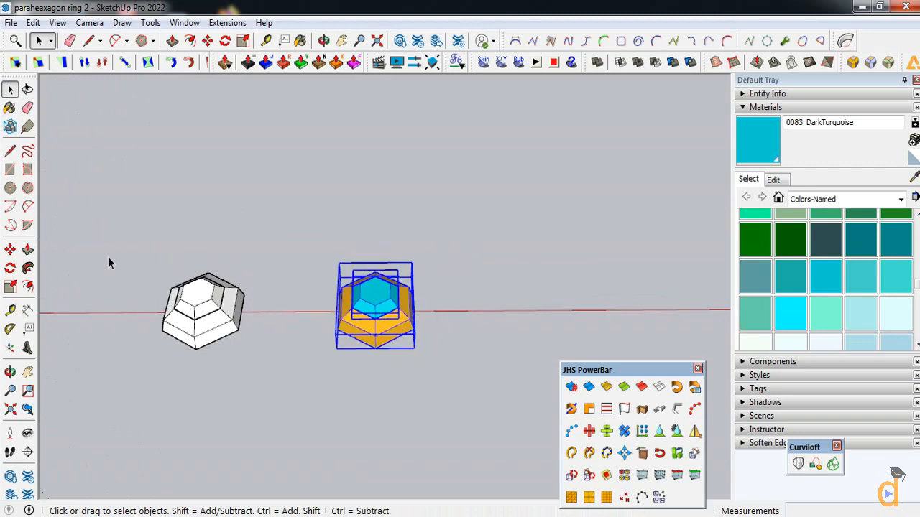
click(10, 250)
scroll(330, 352, up, 1)
click(337, 329)
key(ctrl)
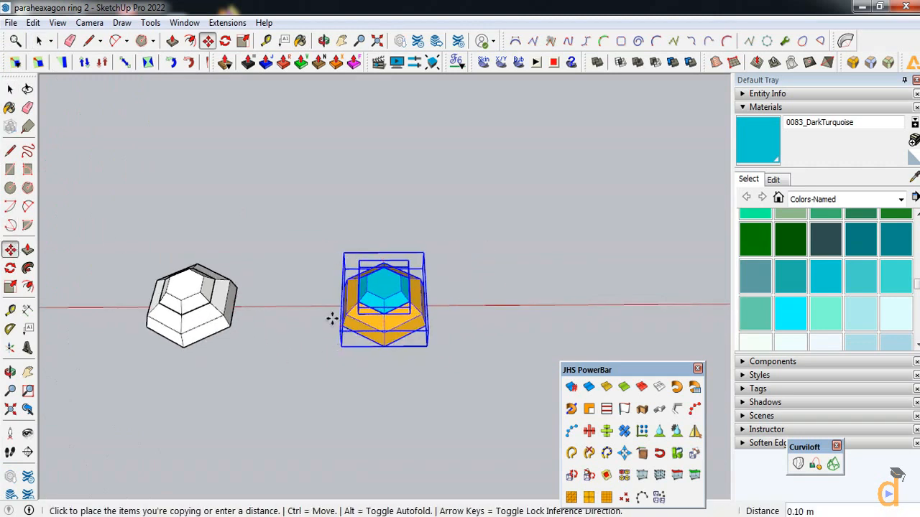
scroll(345, 323, down, 2)
click(505, 328)
scroll(505, 328, up, 3)
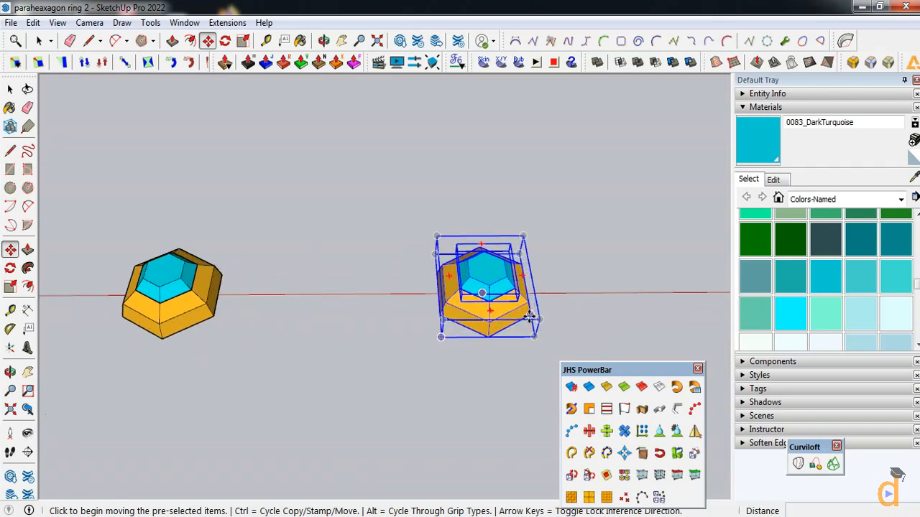
Step: Collapse the materials browser and move the JHS PowerBar out of the drawing area
click(818, 107)
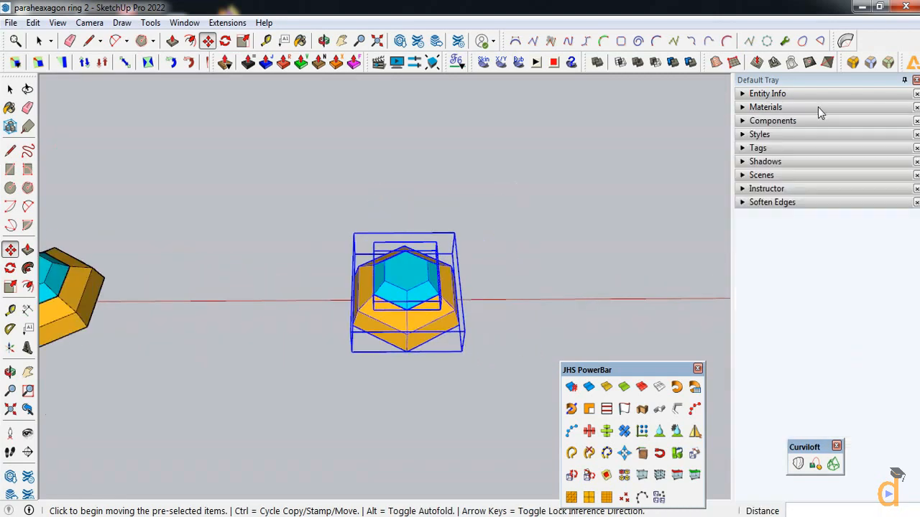
drag(684, 370, 893, 252)
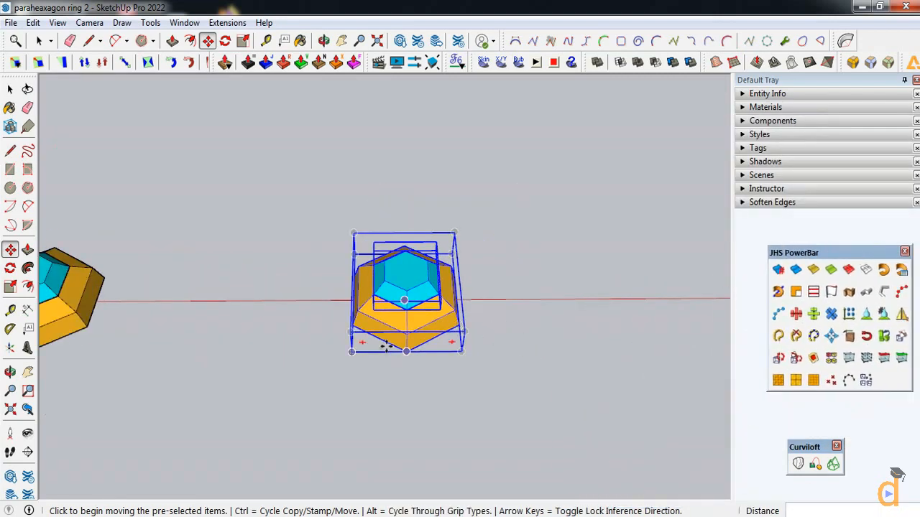
Step: Copy the new cell edge to edge along the red axis and array it as five copies, forming a six-cell row
click(354, 327)
key(ctrl)
scroll(528, 338, up, 2)
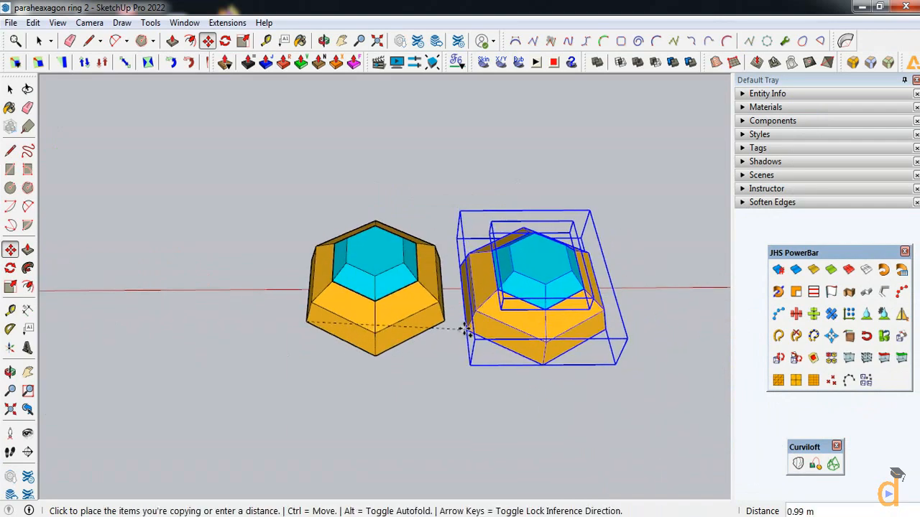
click(444, 323)
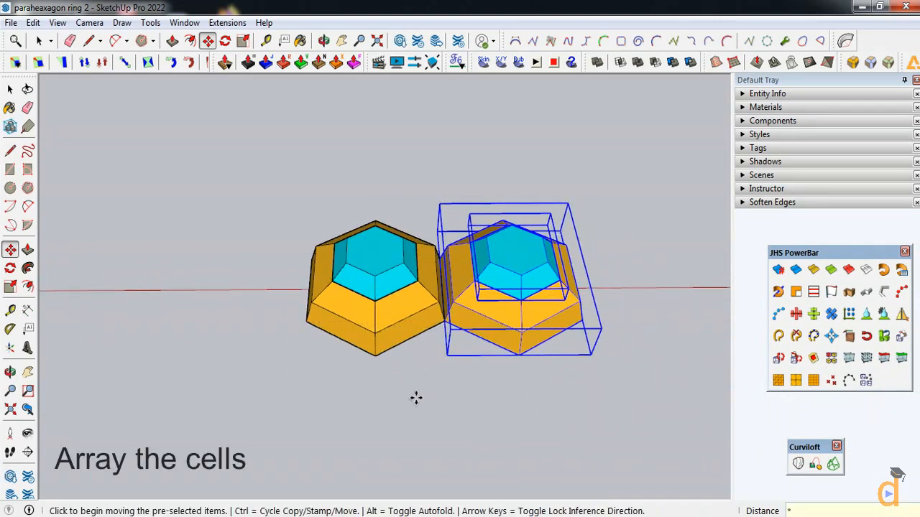
key(Return)
scroll(288, 381, down, 4)
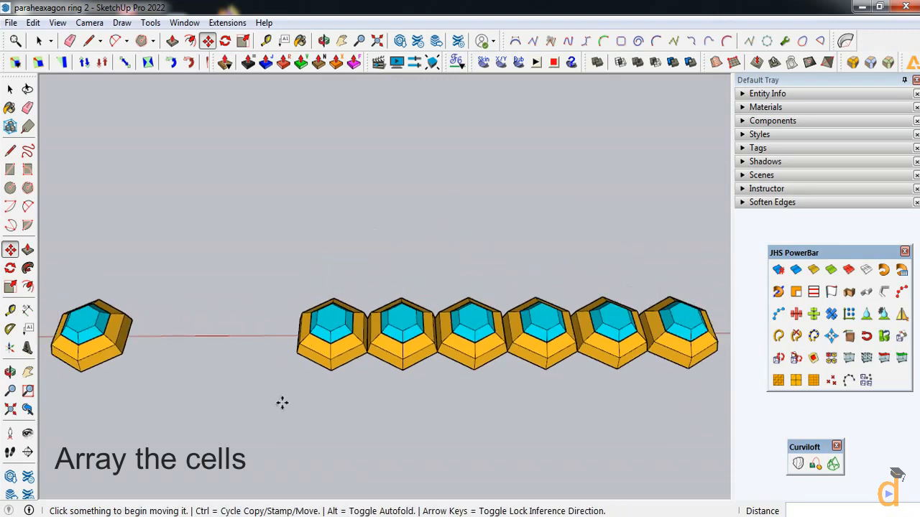
scroll(503, 403, up, 2)
scroll(582, 423, up, 1)
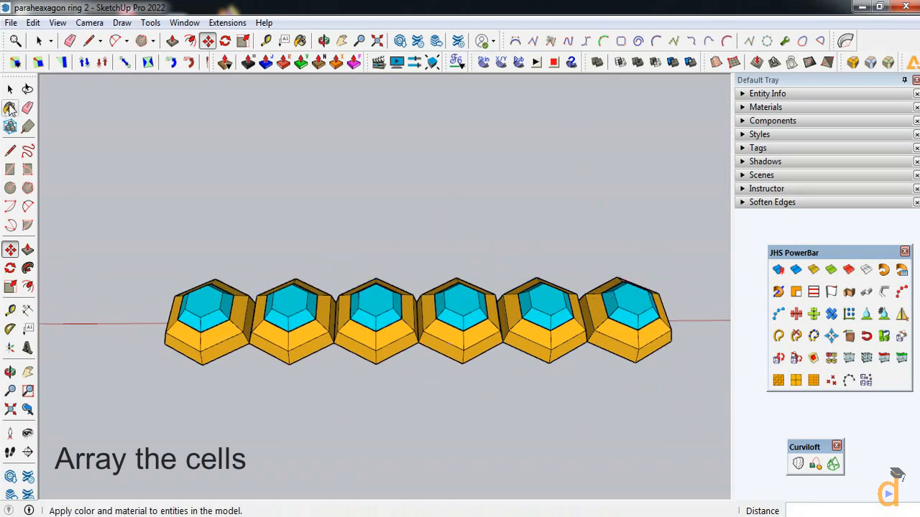
Step: Select the five cells after the first one in the row and set the face style to X-ray
click(10, 89)
drag(327, 381, 280, 384)
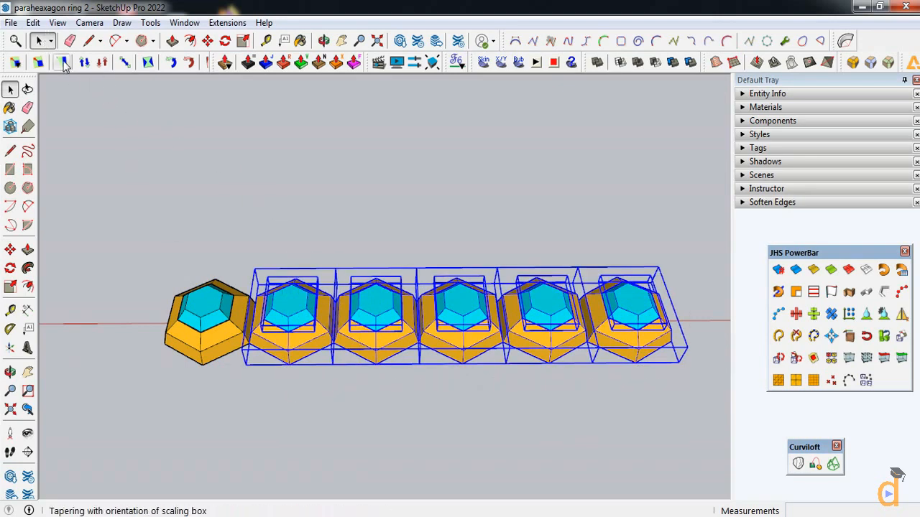
click(56, 23)
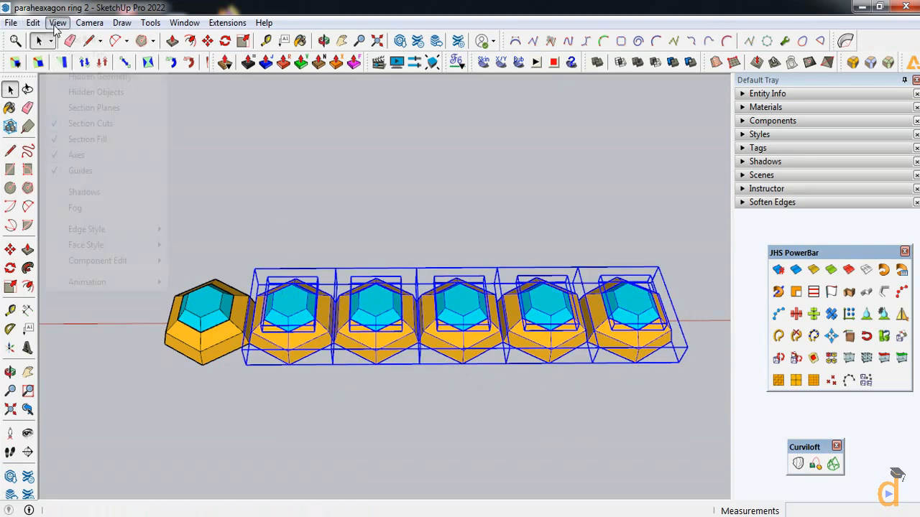
mouse_move(119, 248)
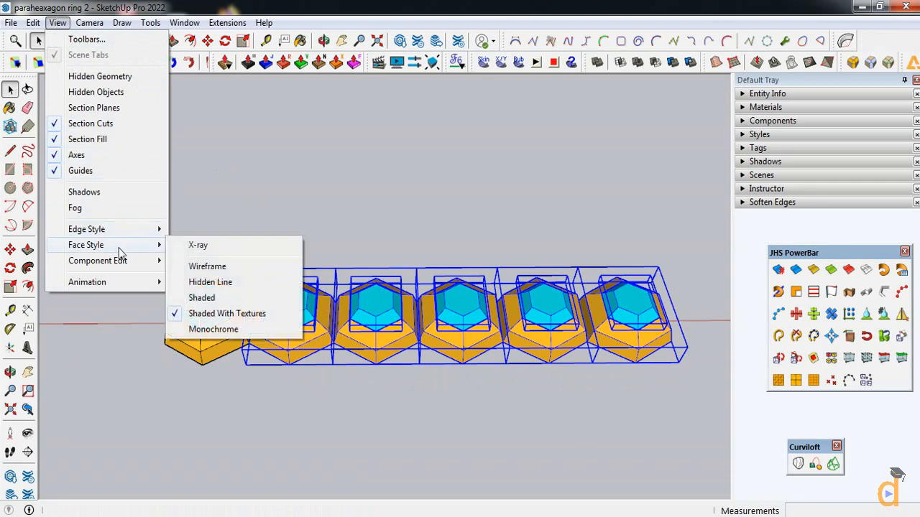
click(198, 246)
scroll(248, 359, up, 4)
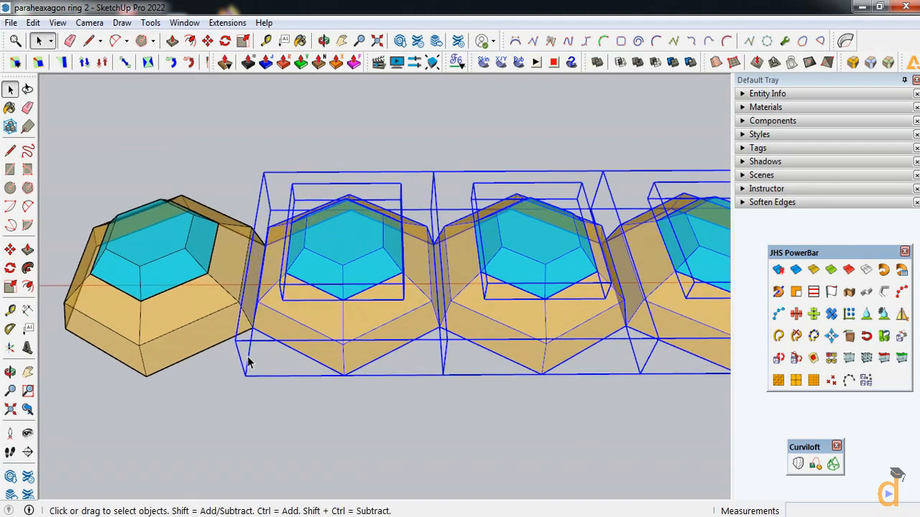
scroll(251, 371, down, 3)
Step: Copy the five selected cells from a bottom corner into the notches behind the row, forming a staggered second row
key(m)
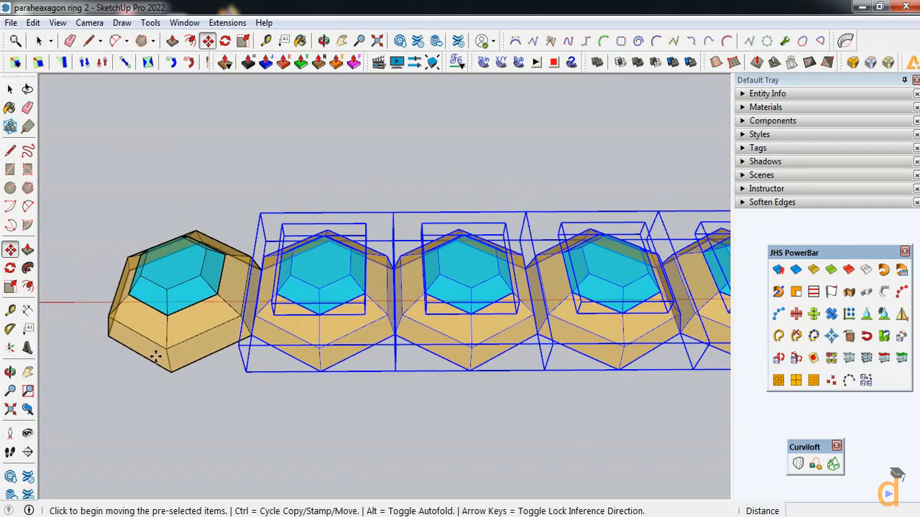
key(ctrl)
click(320, 370)
scroll(270, 287, up, 5)
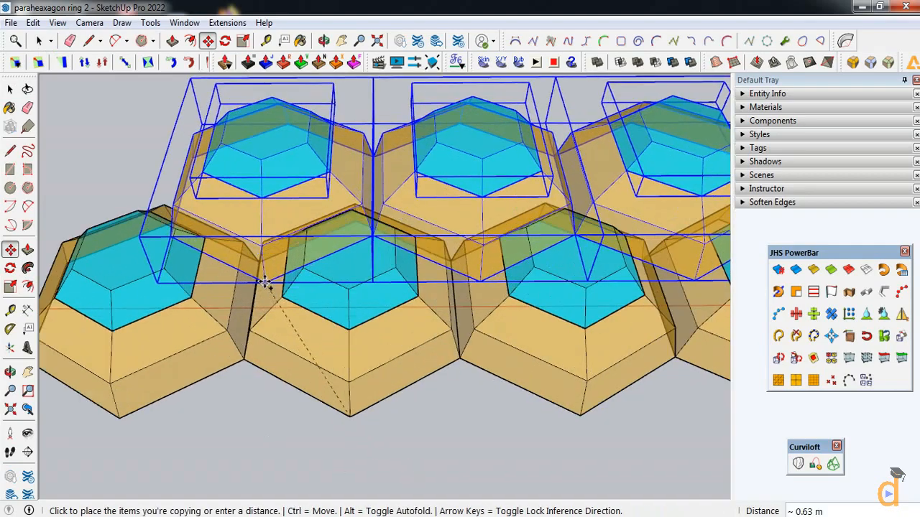
scroll(281, 244, up, 6)
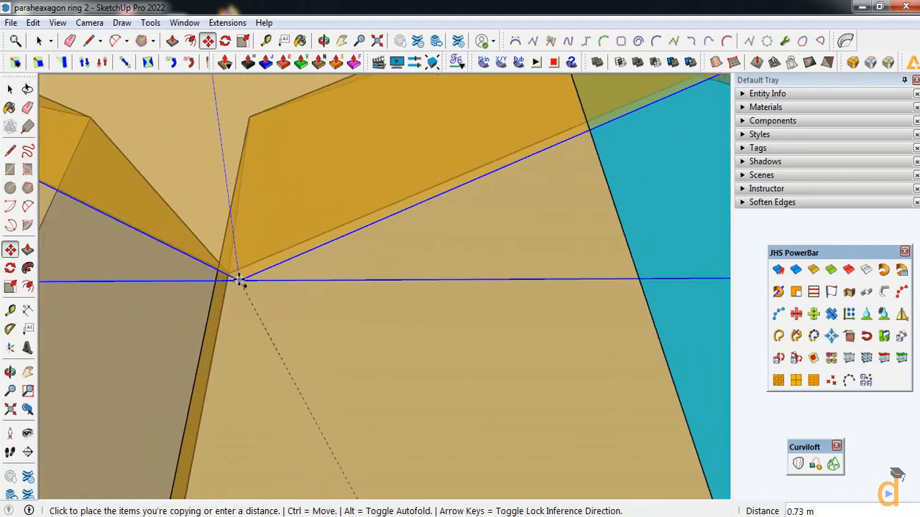
click(228, 274)
scroll(309, 278, down, 6)
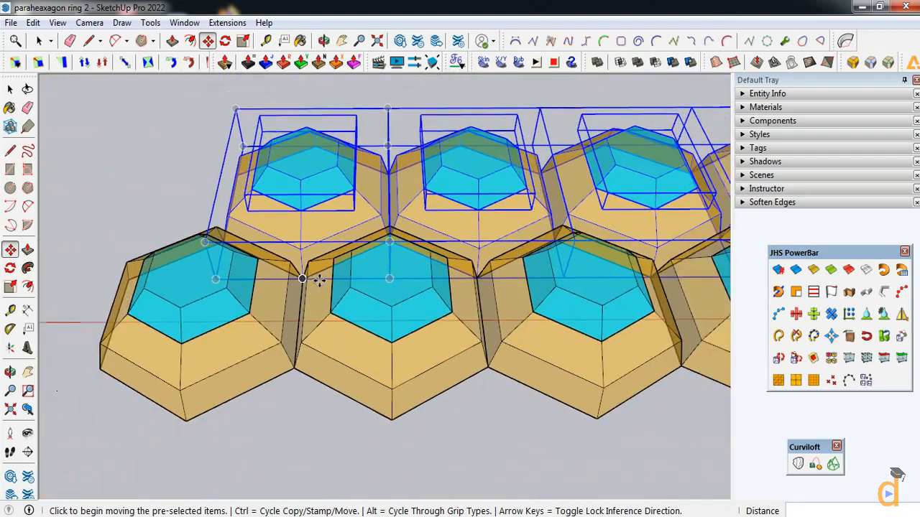
Step: Select all cells of both rows and copy them about 1.5 m sideways, snapping corner to corner so the rows interlock
scroll(320, 281, down, 2)
click(10, 373)
drag(244, 338, 519, 429)
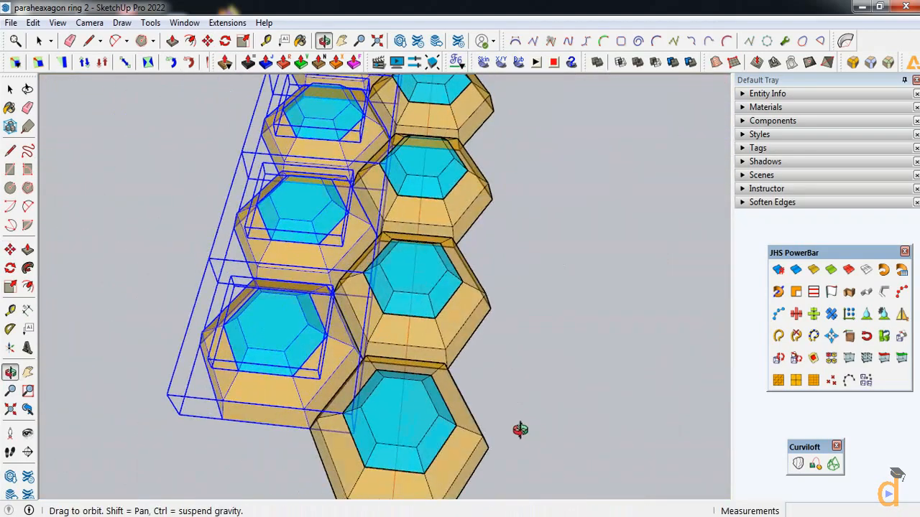
scroll(496, 424, down, 3)
drag(495, 397, 571, 291)
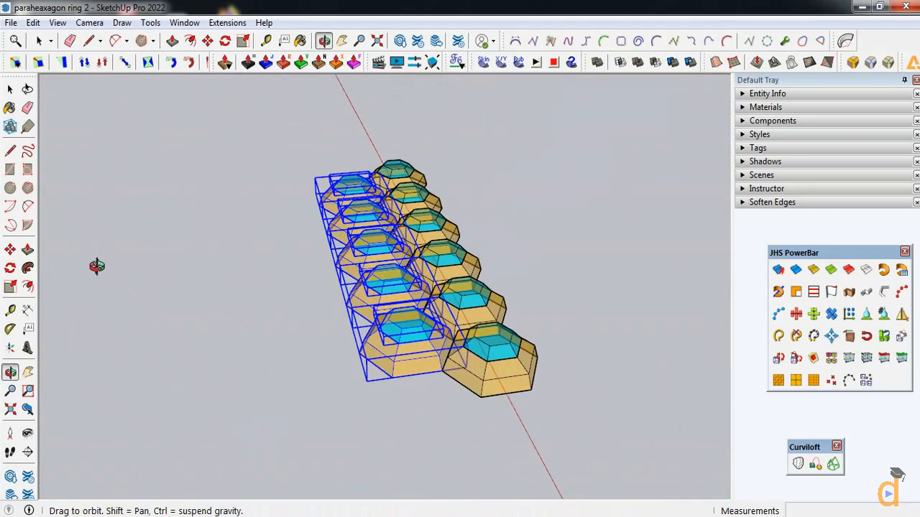
click(10, 88)
click(565, 229)
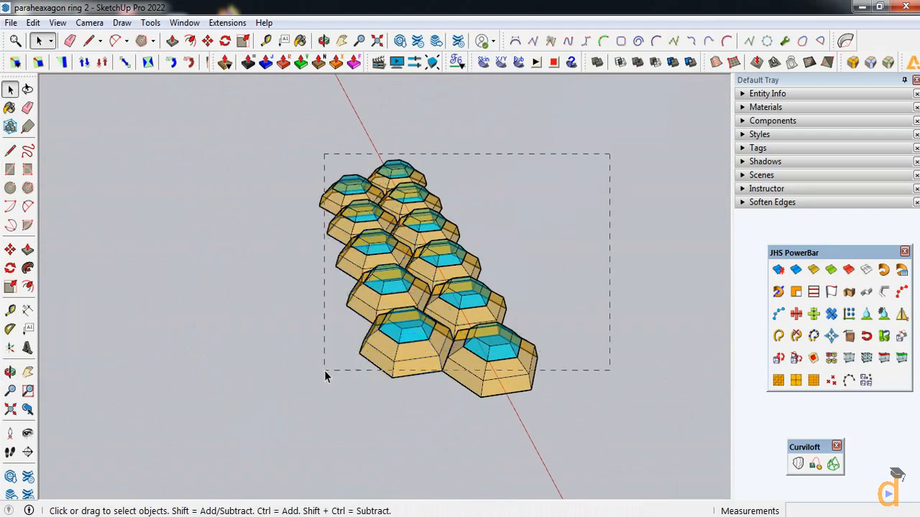
drag(324, 370, 324, 371)
scroll(287, 414, up, 4)
key(m)
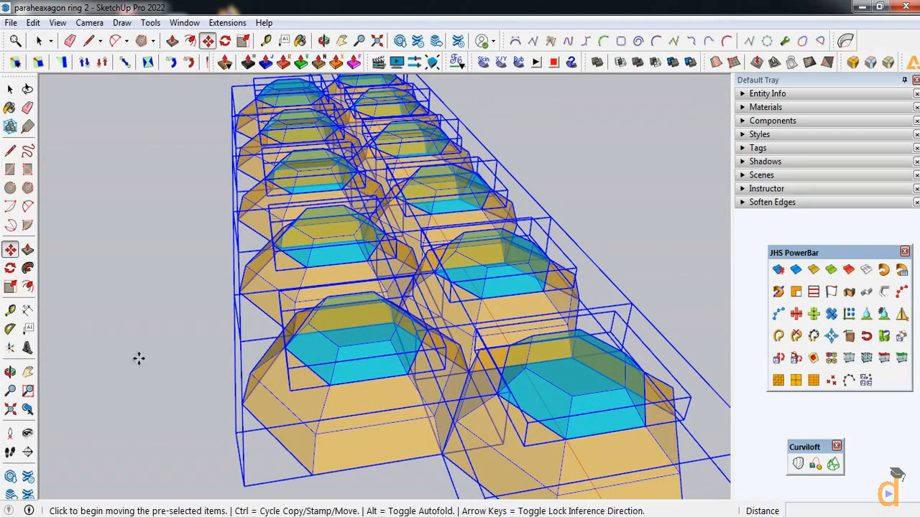
scroll(243, 421, up, 2)
click(248, 404)
key(ctrl)
scroll(304, 365, down, 4)
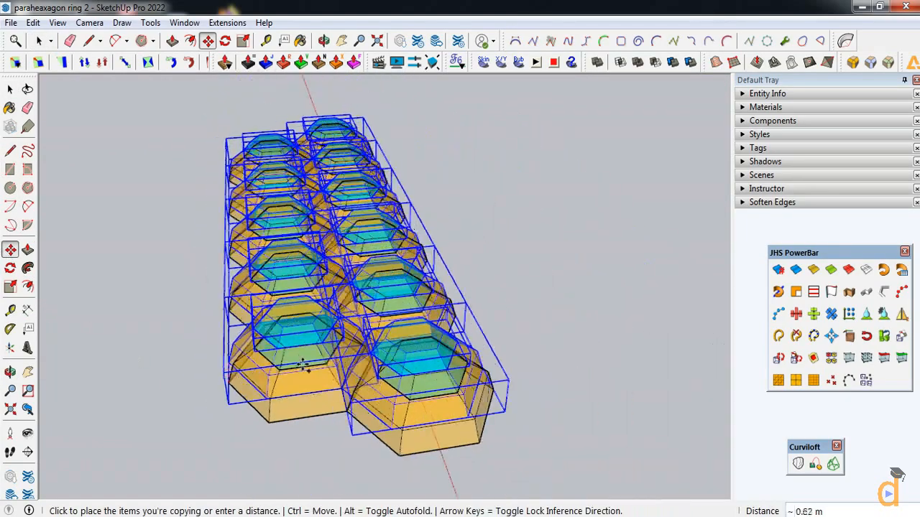
scroll(612, 328, up, 6)
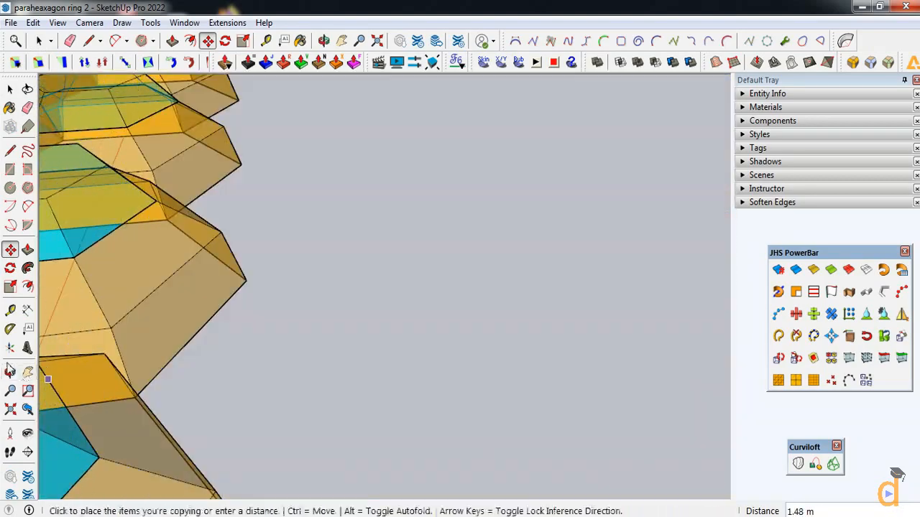
click(10, 372)
drag(318, 381, 258, 428)
middle_drag(257, 428, 252, 378)
scroll(180, 345, up, 4)
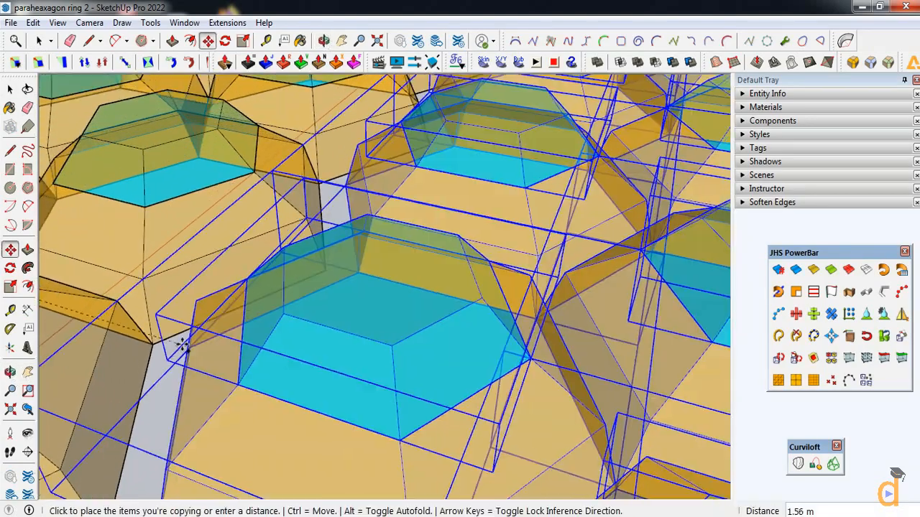
click(153, 346)
scroll(253, 363, down, 10)
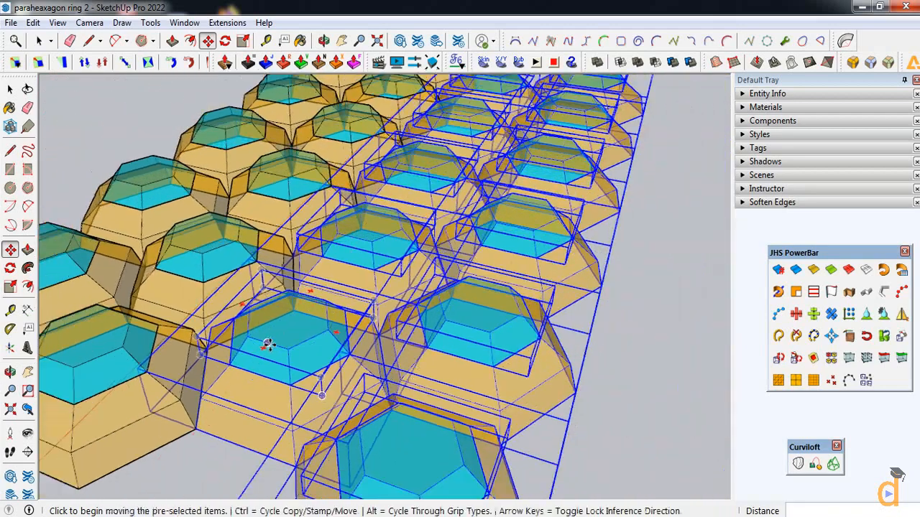
Step: Copy the selected two rows another 1.50 m along the green axis from matching bottom corners to extend the honeycomb
scroll(204, 439, up, 1)
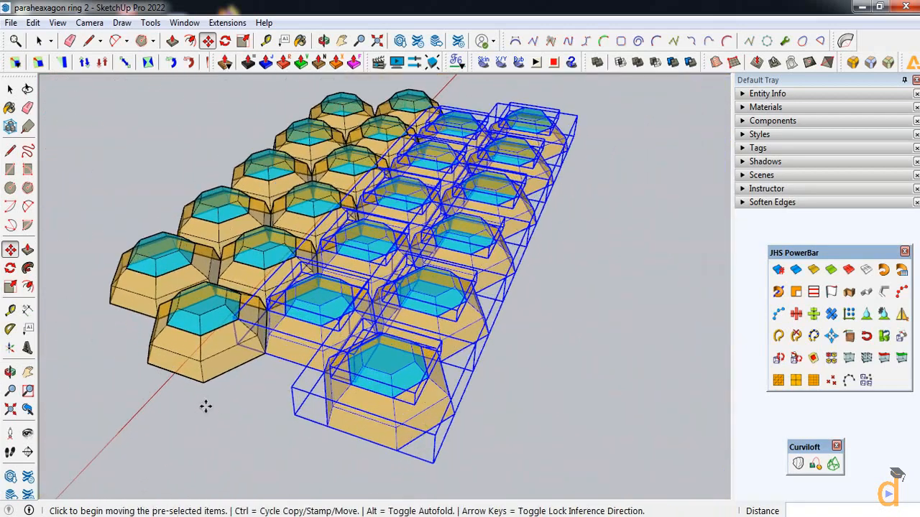
click(205, 383)
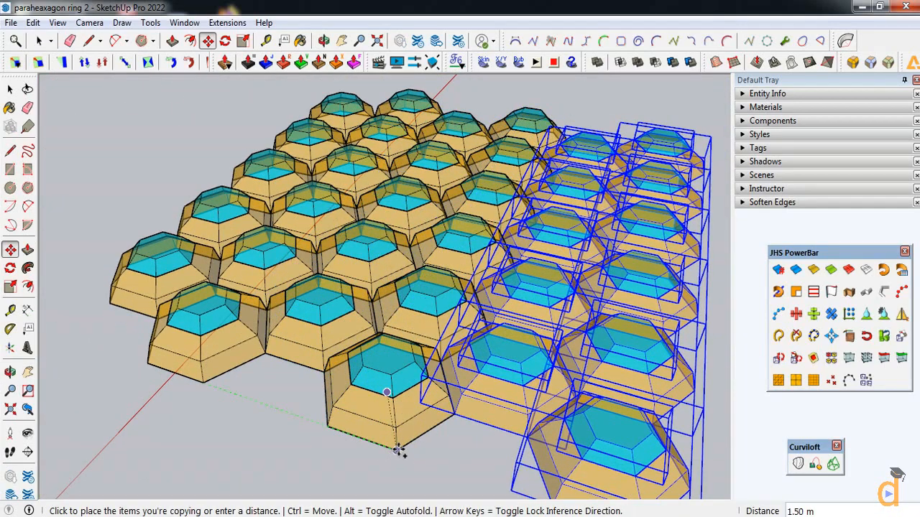
click(398, 449)
scroll(393, 396, down, 4)
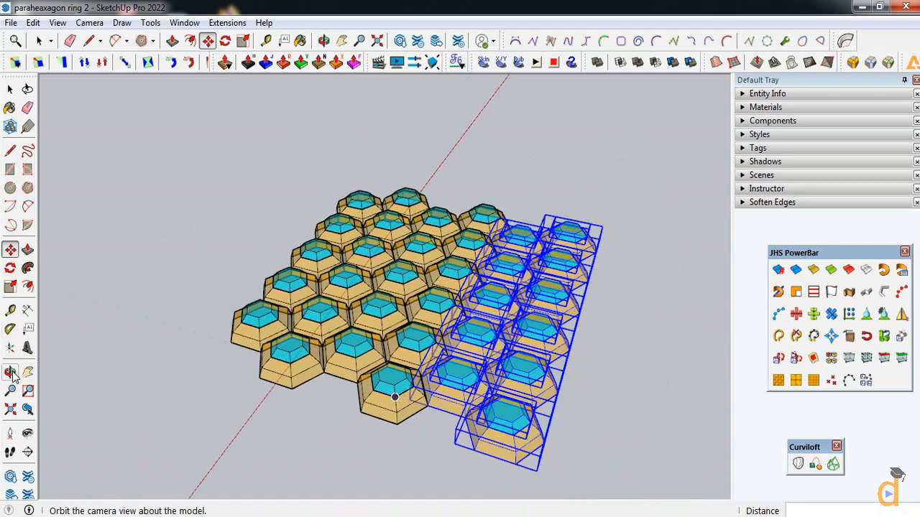
Step: Delete all cells of the outermost row of the last copy, leaving a five-row honeycomb
click(11, 373)
drag(188, 347, 273, 418)
scroll(305, 391, down, 2)
drag(306, 390, 289, 406)
click(10, 89)
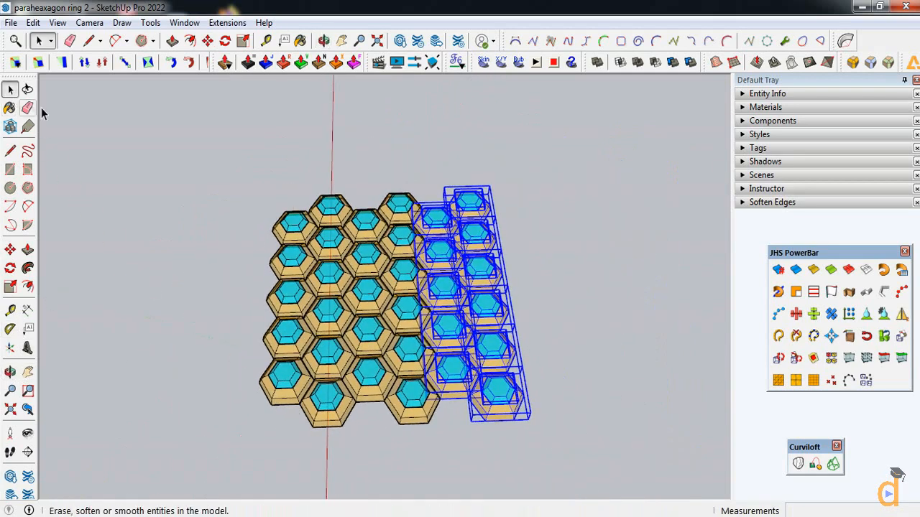
click(591, 220)
drag(494, 425, 494, 425)
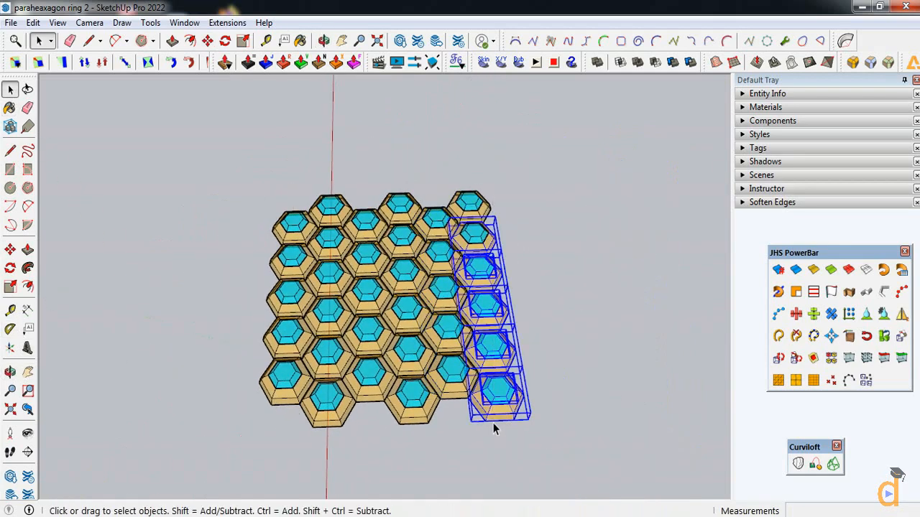
key(Delete)
drag(468, 234, 465, 236)
key(Delete)
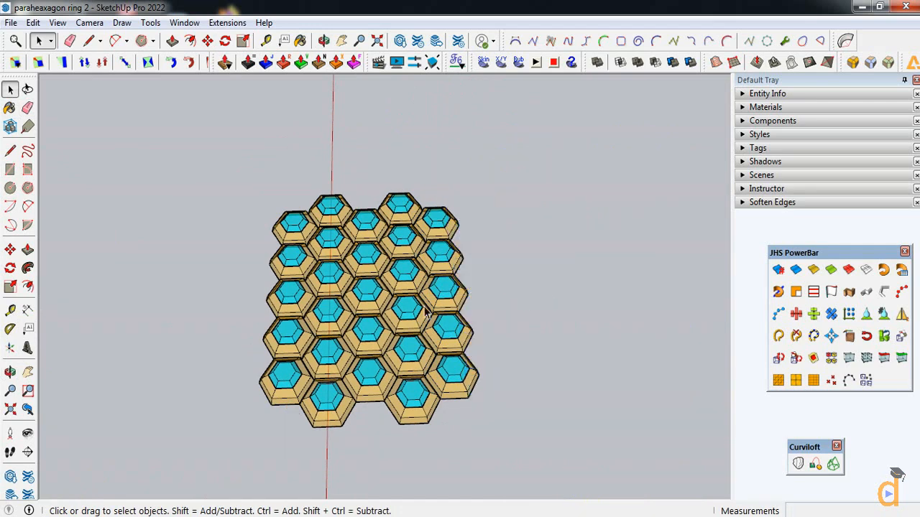
Step: Select the whole honeycomb panel and move it along the green axis until its picked corner aligns with the red axis
click(10, 372)
drag(136, 340, 470, 365)
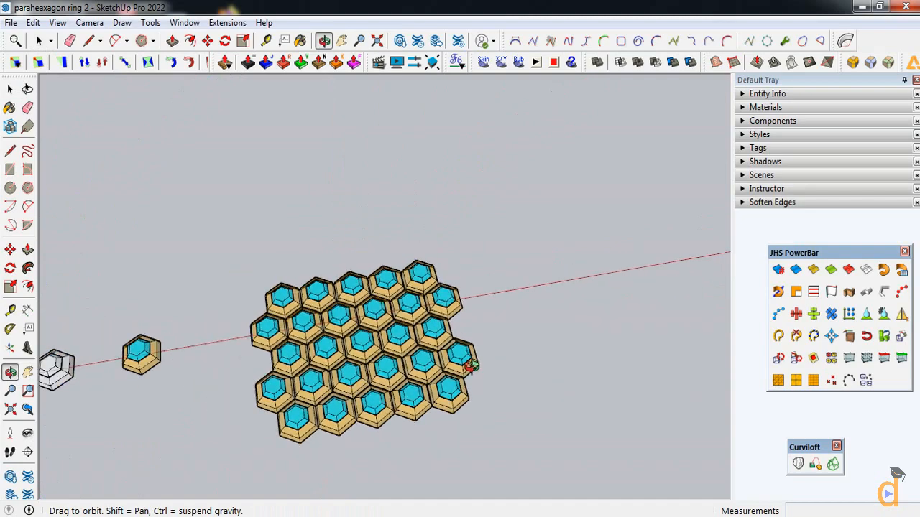
key(space)
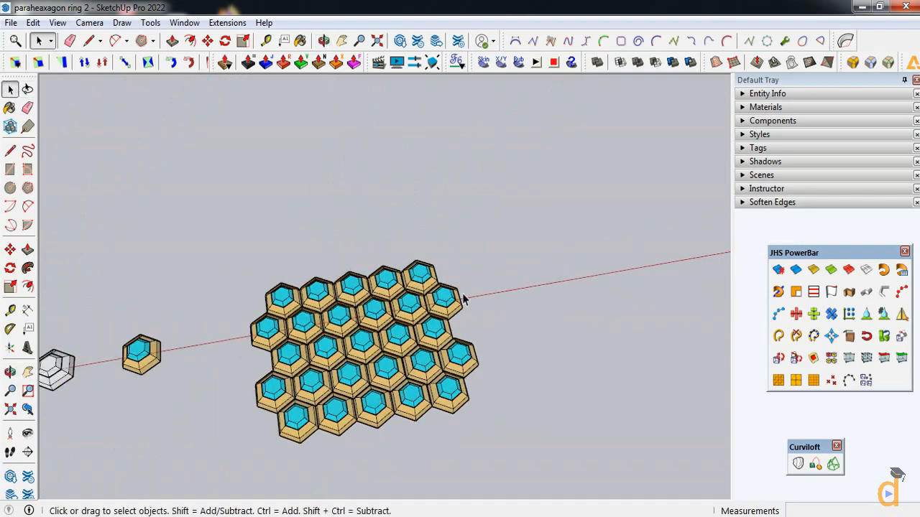
drag(228, 473, 227, 469)
scroll(175, 376, up, 8)
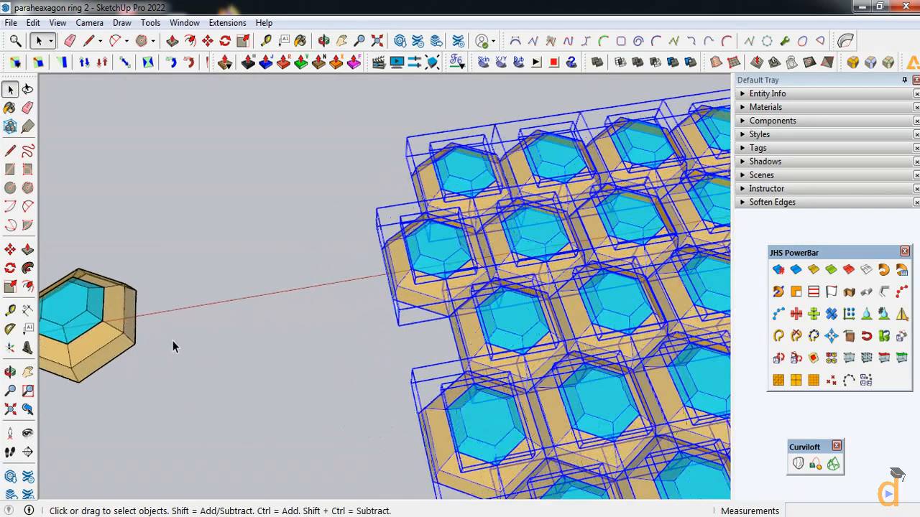
click(10, 248)
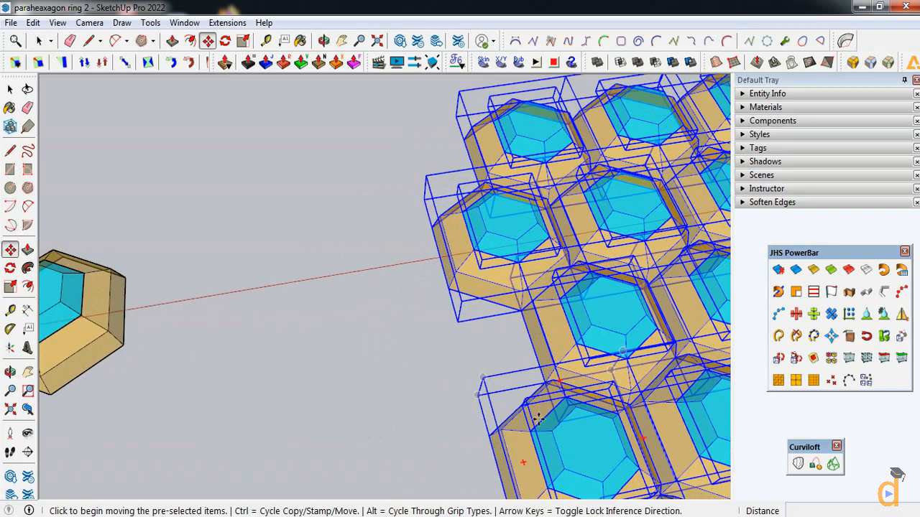
click(531, 347)
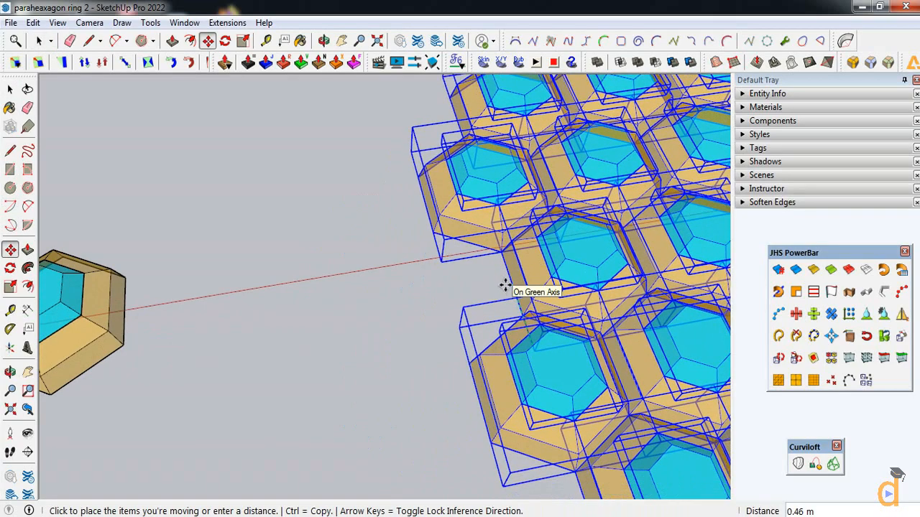
key(Left)
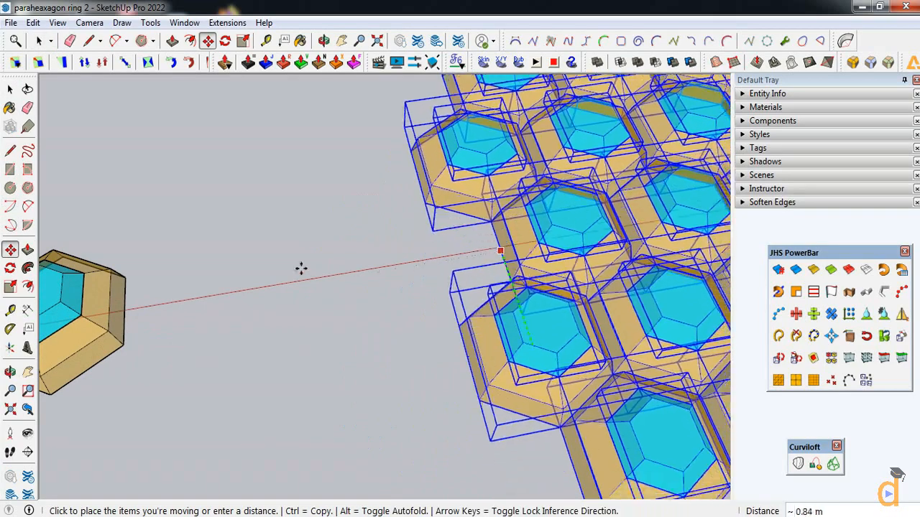
click(125, 313)
scroll(284, 331, down, 1)
scroll(284, 331, down, 5)
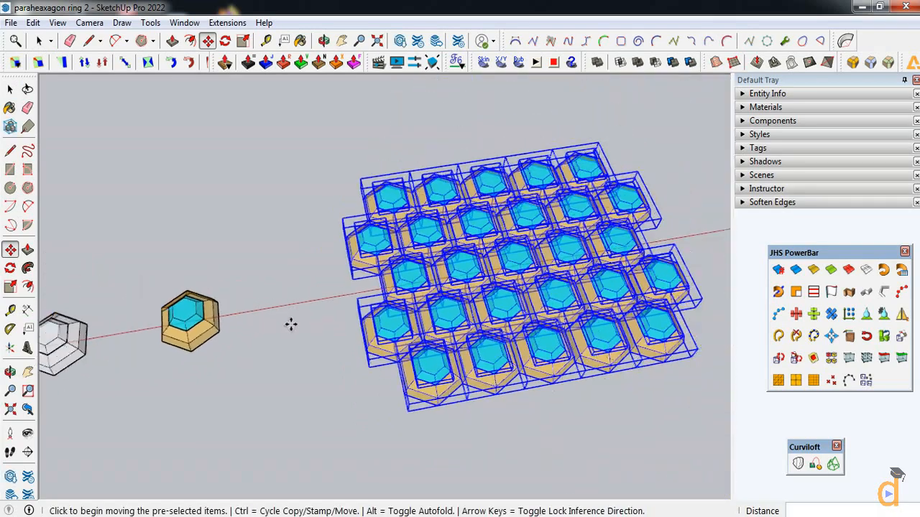
click(10, 89)
click(235, 265)
scroll(248, 280, down, 2)
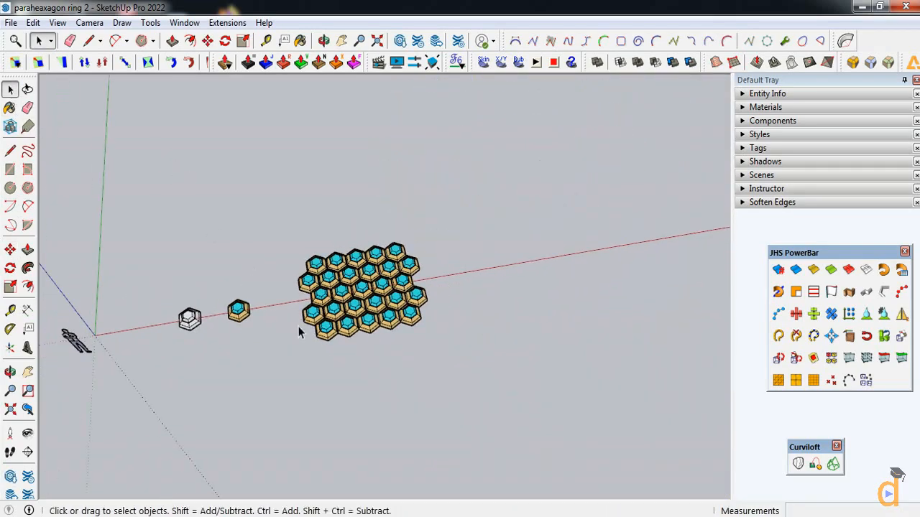
Step: Copy the entire honeycomb panel farther along the red axis, leaving the original in place
scroll(457, 224, up, 1)
drag(269, 369, 266, 370)
scroll(311, 360, up, 4)
click(10, 249)
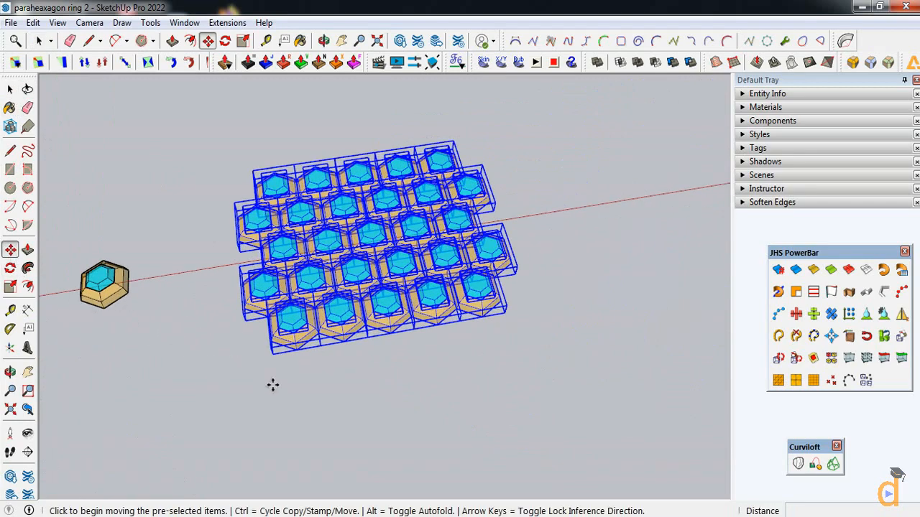
click(297, 351)
key(ctrl)
scroll(231, 340, down, 2)
scroll(244, 334, down, 3)
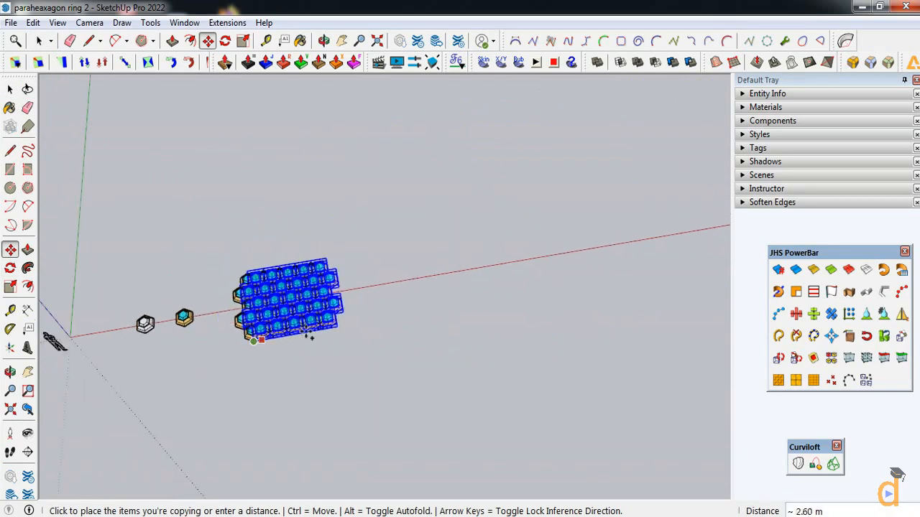
scroll(373, 316, up, 2)
click(465, 305)
scroll(546, 240, up, 5)
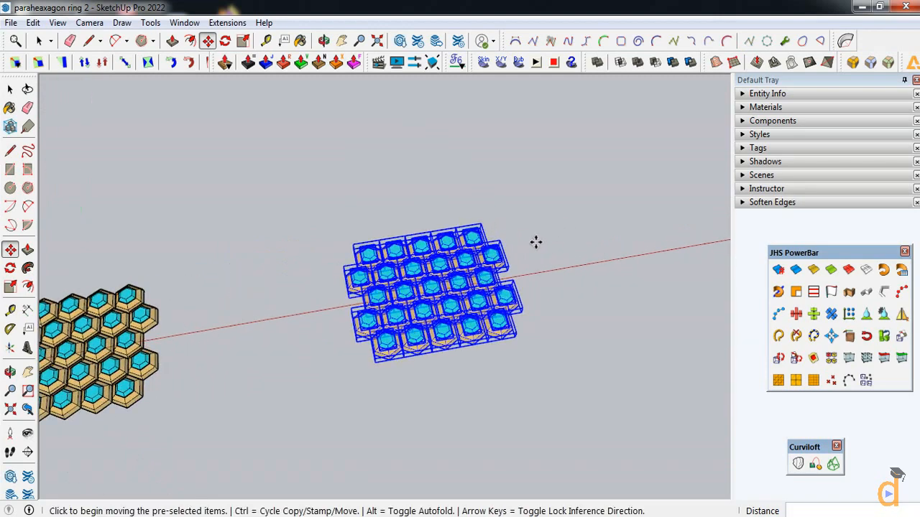
Step: Explode all cell groups of the copied honeycomb panel and combine their geometry into one group
click(10, 89)
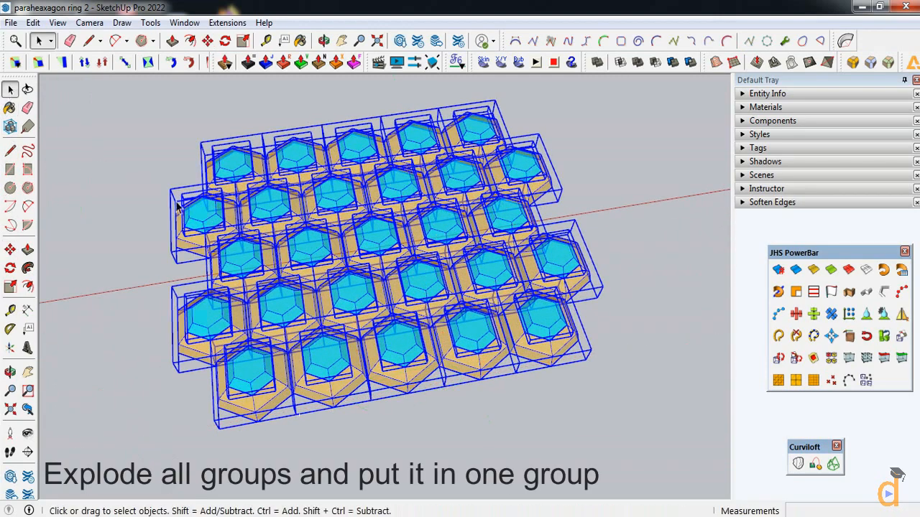
scroll(545, 309, down, 2)
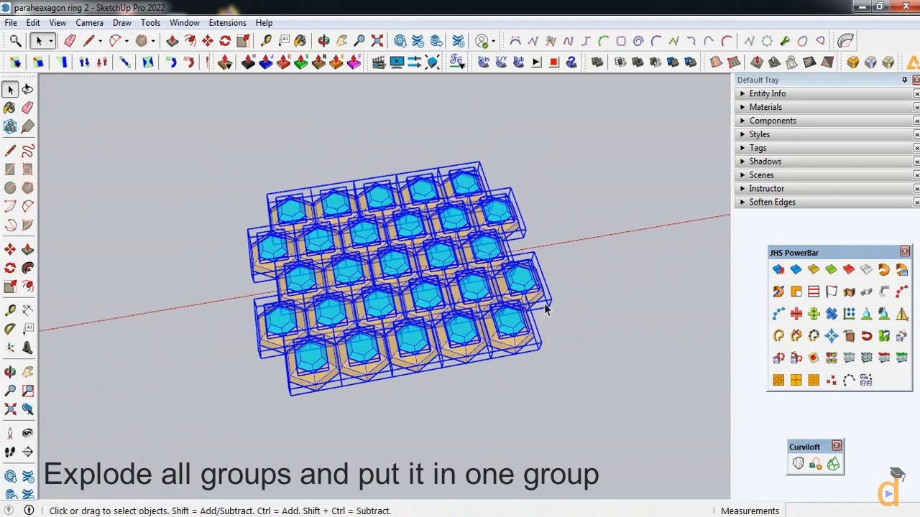
right_click(459, 334)
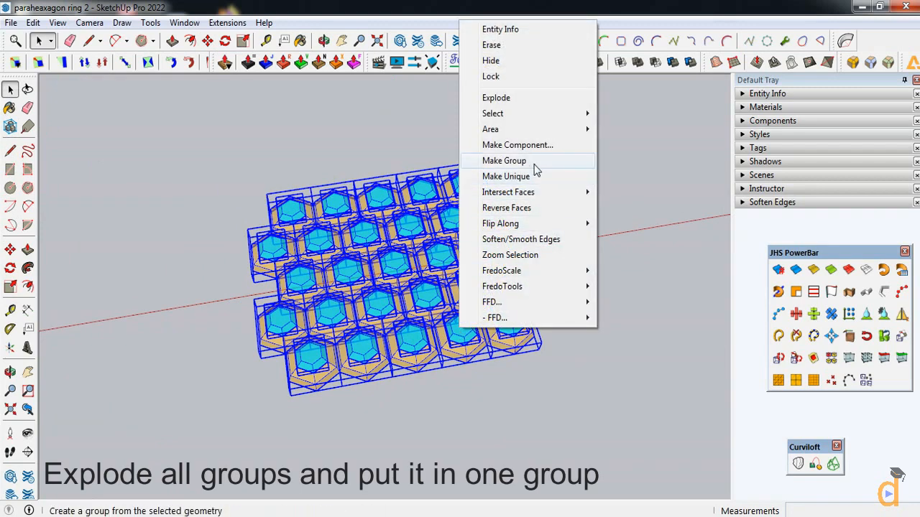
click(498, 98)
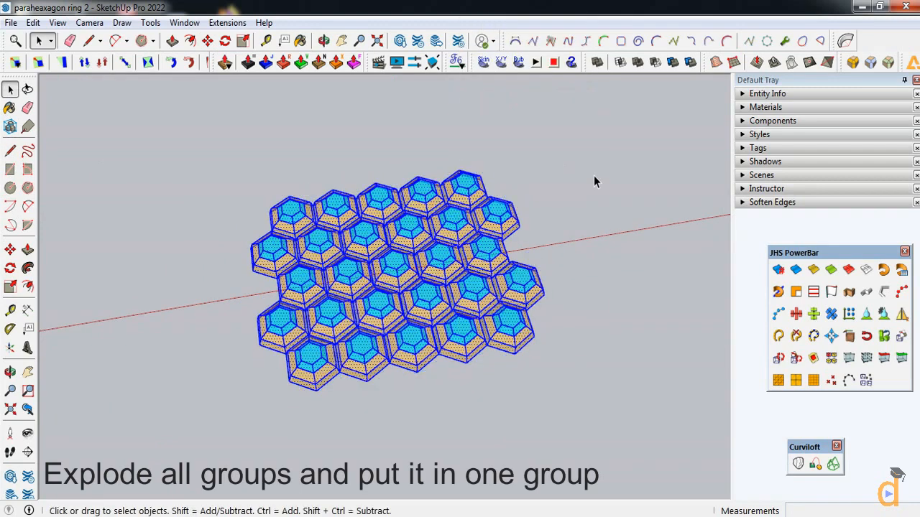
drag(585, 147, 283, 402)
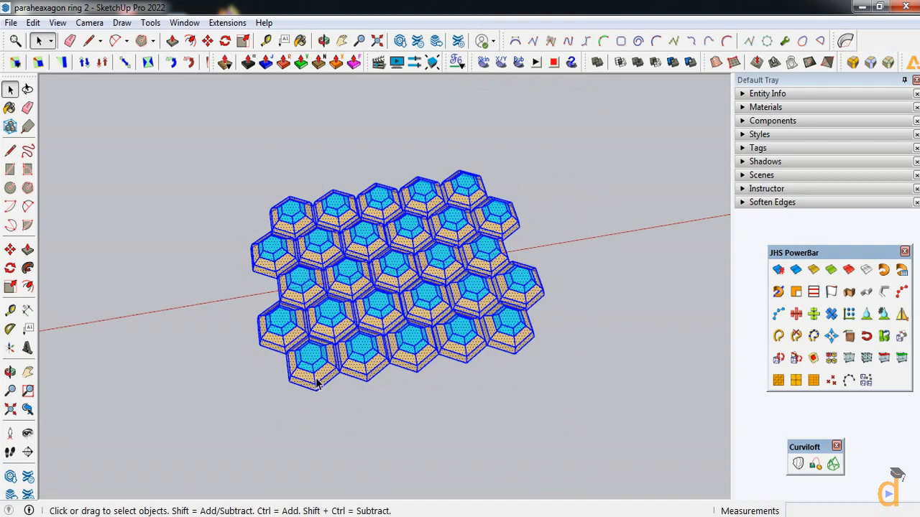
right_click(308, 316)
click(345, 256)
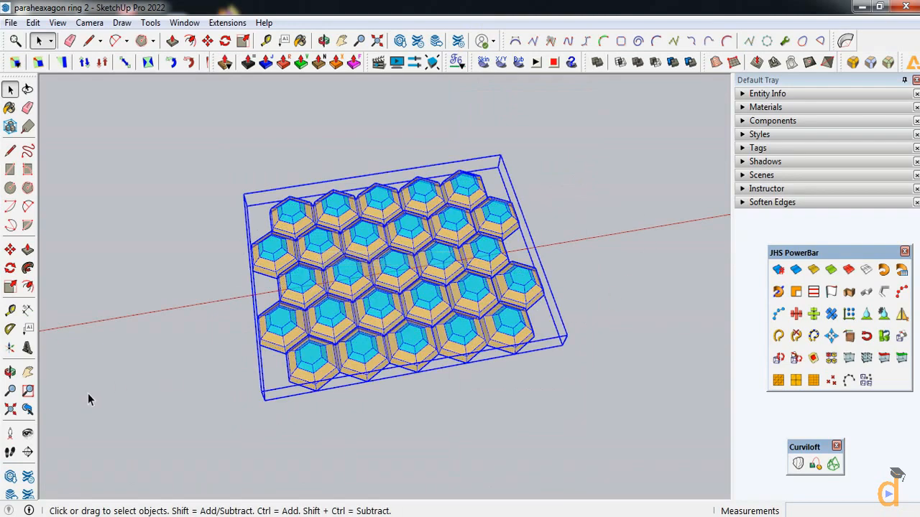
Step: Turn off the X-ray face style so the honeycomb panel is shown with opaque faces
click(10, 371)
drag(169, 425, 150, 160)
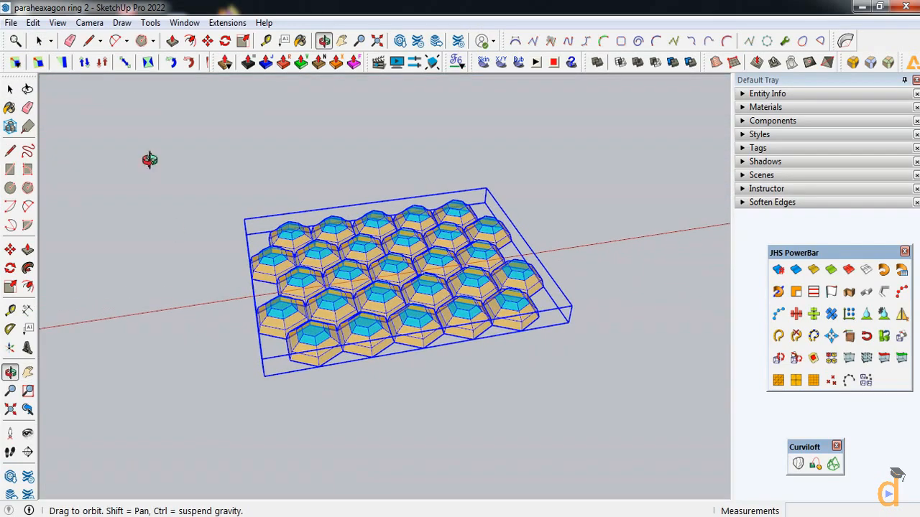
click(57, 23)
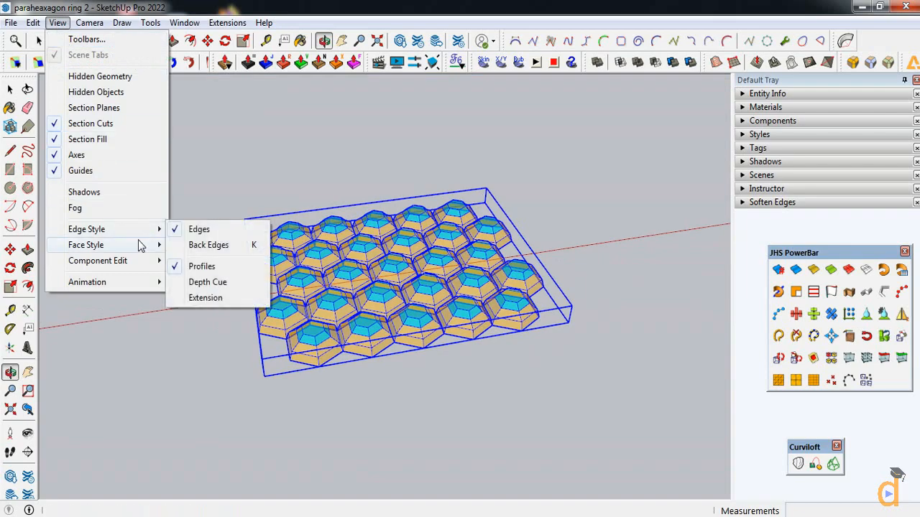
mouse_move(169, 251)
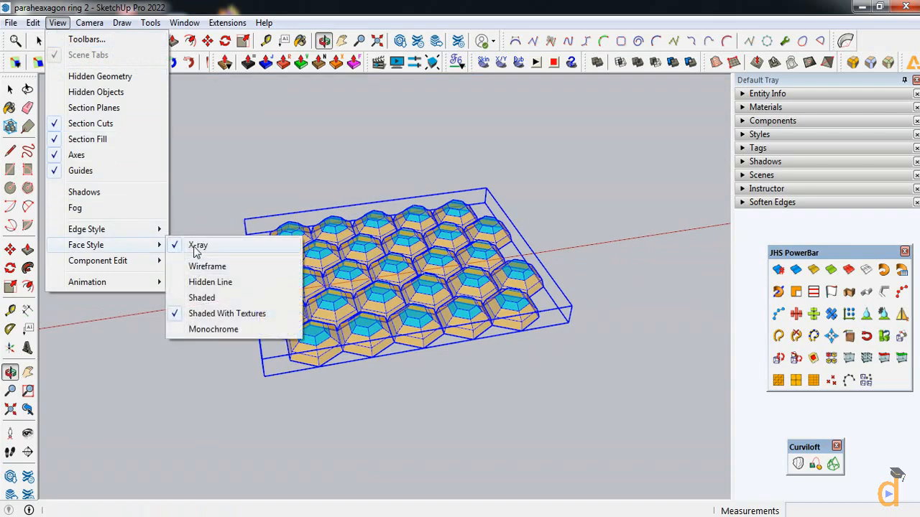
click(195, 246)
drag(419, 419, 397, 249)
Step: Apply a SketchyFFD control-point cage to the honeycomb group and open the control points for editing
click(11, 89)
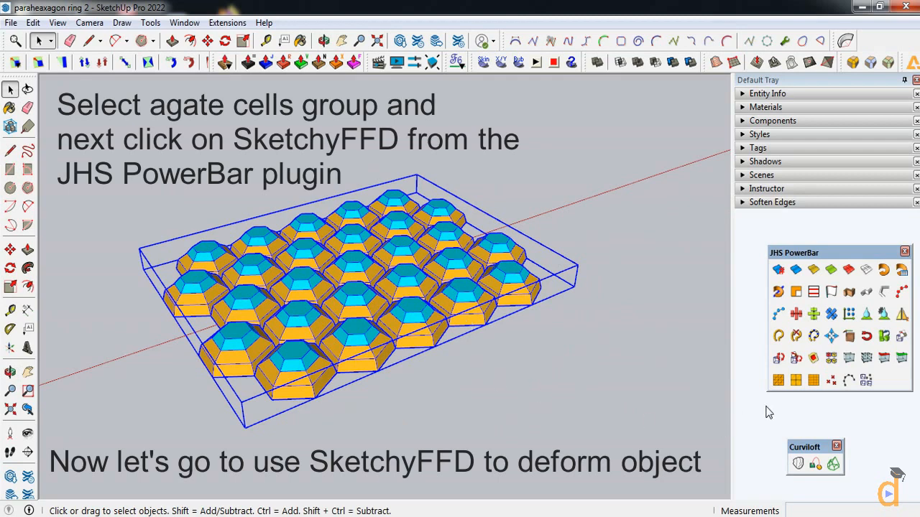
click(850, 359)
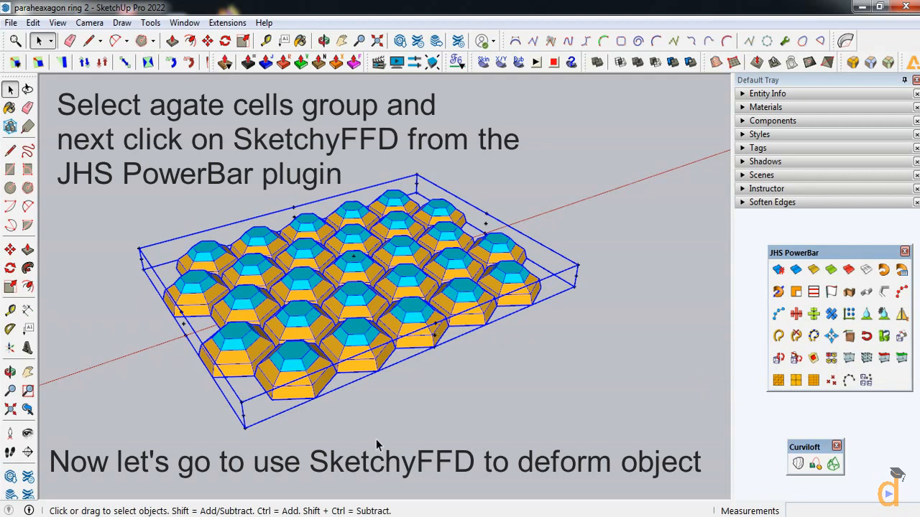
double_click(486, 225)
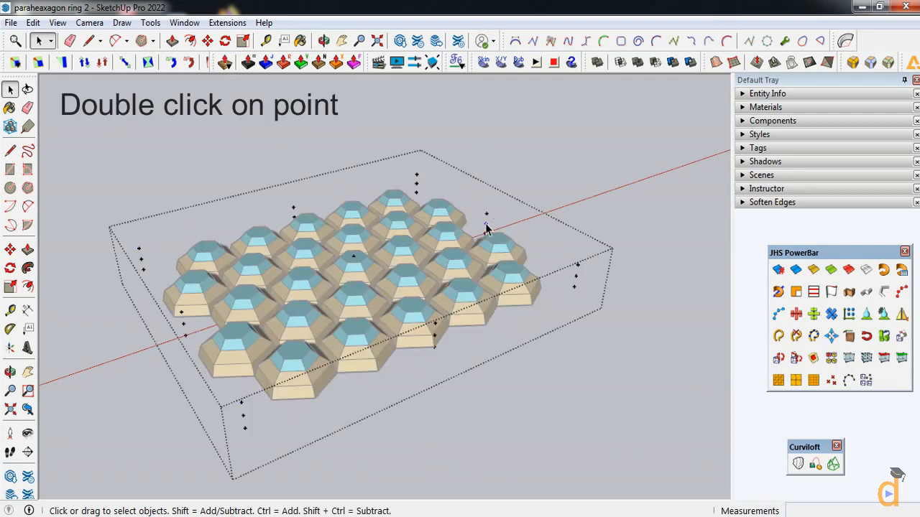
Step: Select the control points along the panel's front edge and scale them about their center to about 0.50 along red
click(10, 372)
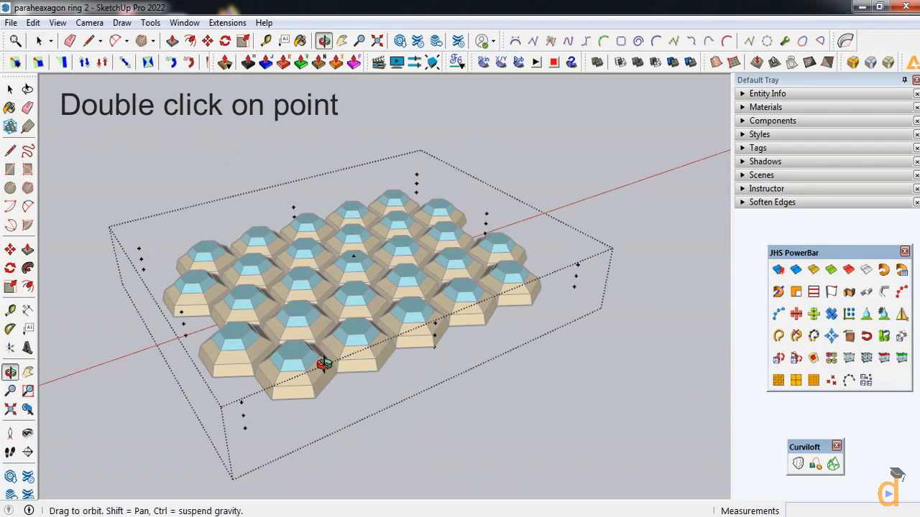
drag(322, 363, 335, 264)
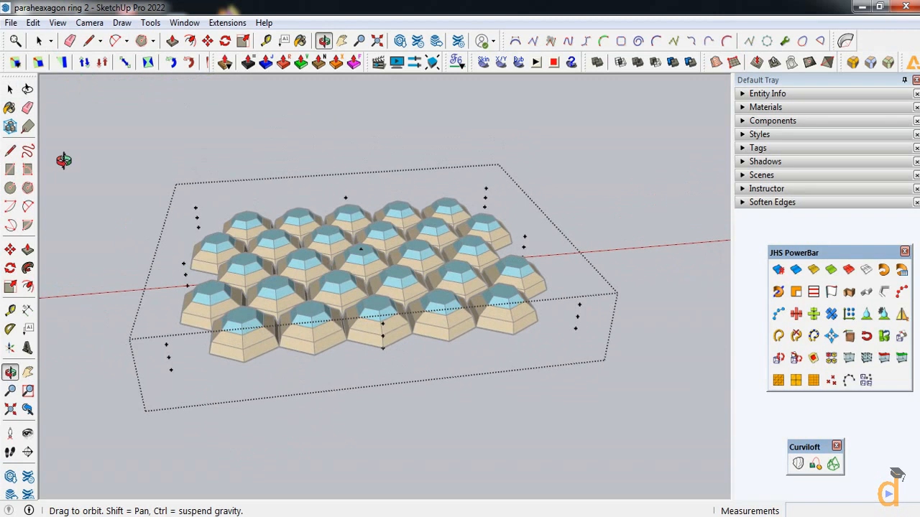
click(10, 89)
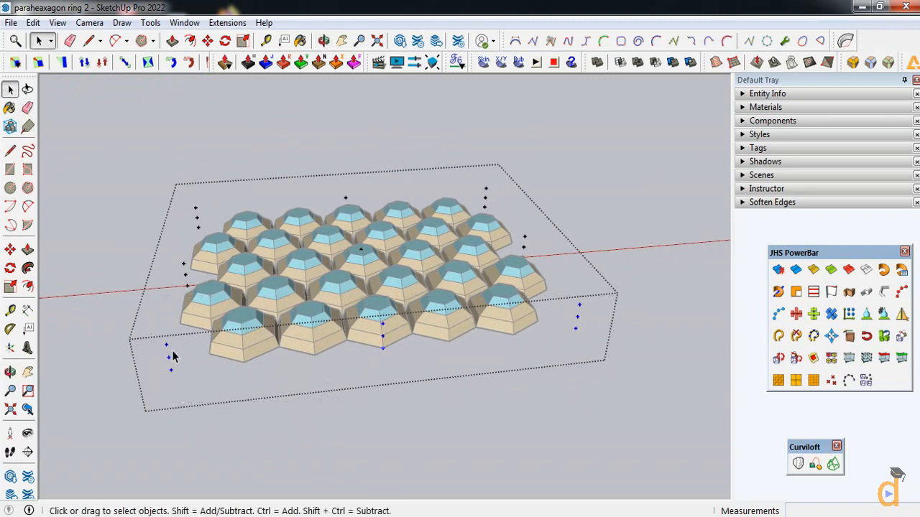
click(10, 287)
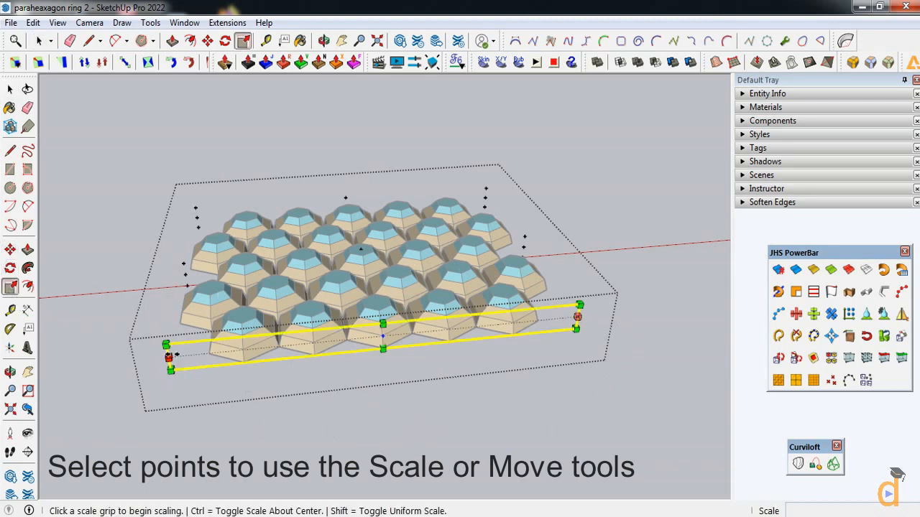
click(169, 357)
key(ctrl)
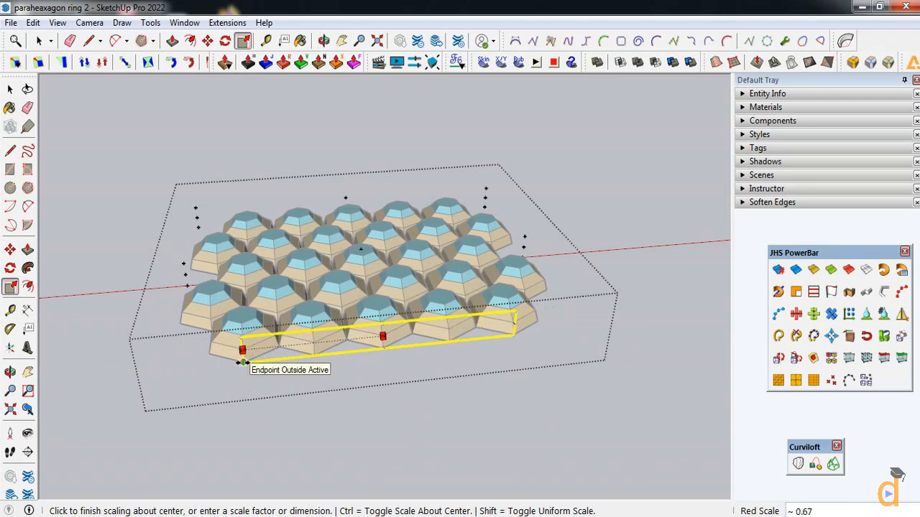
click(279, 350)
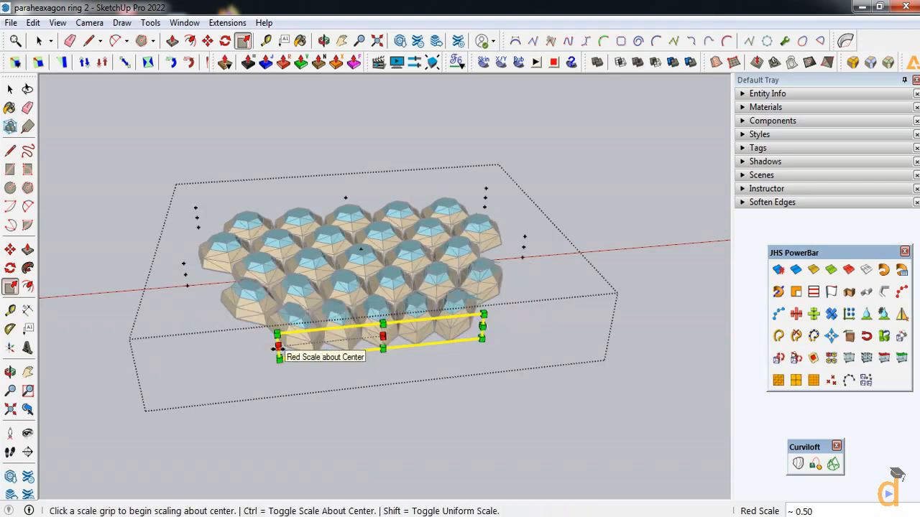
middle_drag(279, 350, 373, 192)
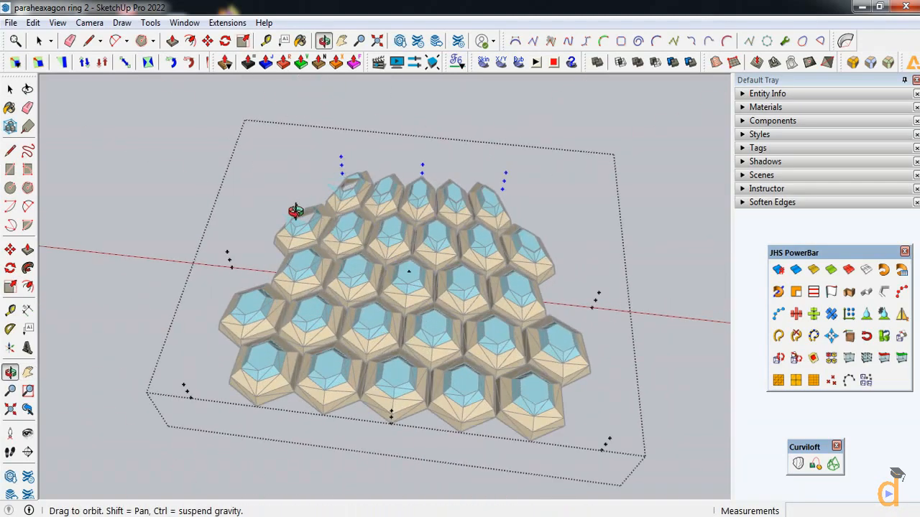
middle_drag(498, 237, 24, 88)
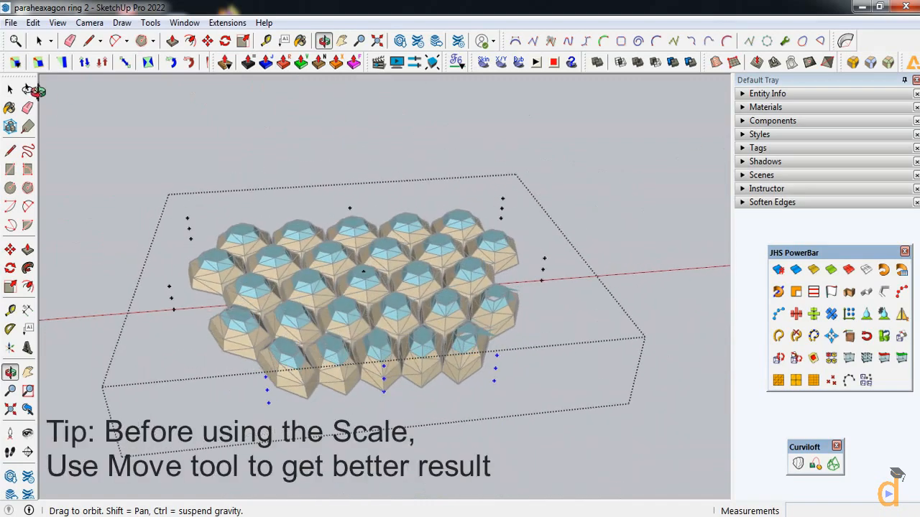
Step: Undo the control-point scaling and the SketchyFFD cage, and select the undeformed honeycomb group again
click(10, 90)
click(153, 148)
key(ctrl+z)
key(ctrl+z)
key(ctrl+z)
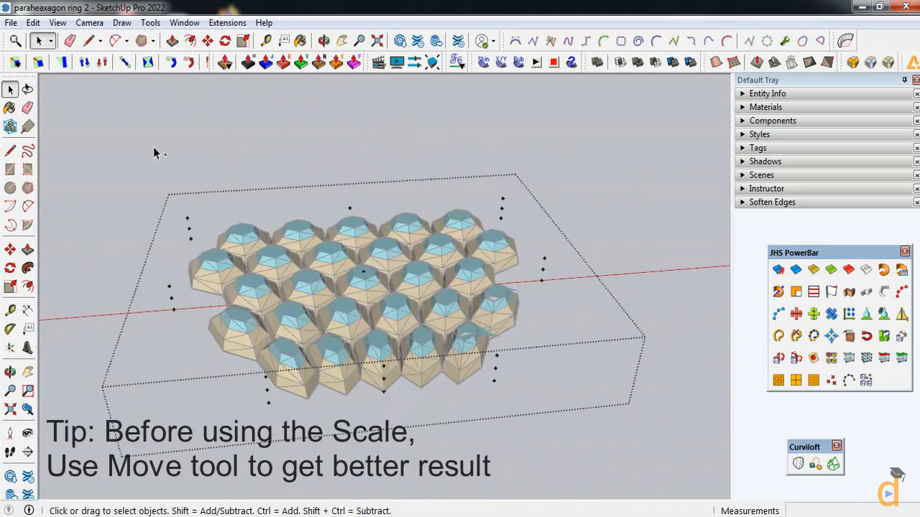
scroll(474, 345, down, 4)
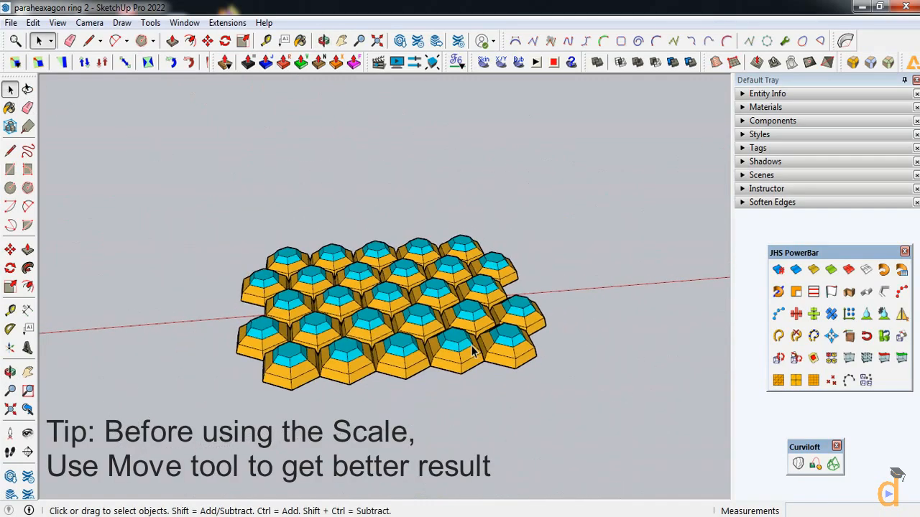
scroll(510, 337, up, 2)
scroll(263, 288, up, 2)
scroll(426, 280, down, 2)
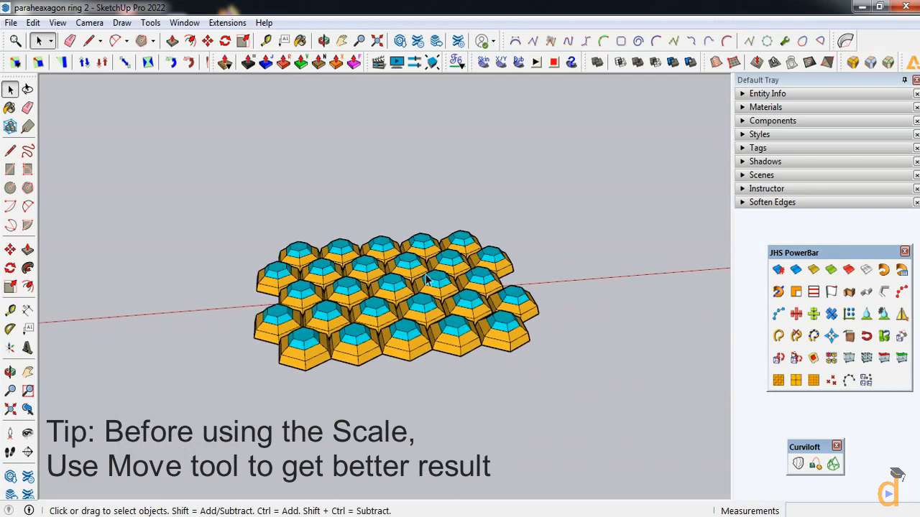
click(389, 320)
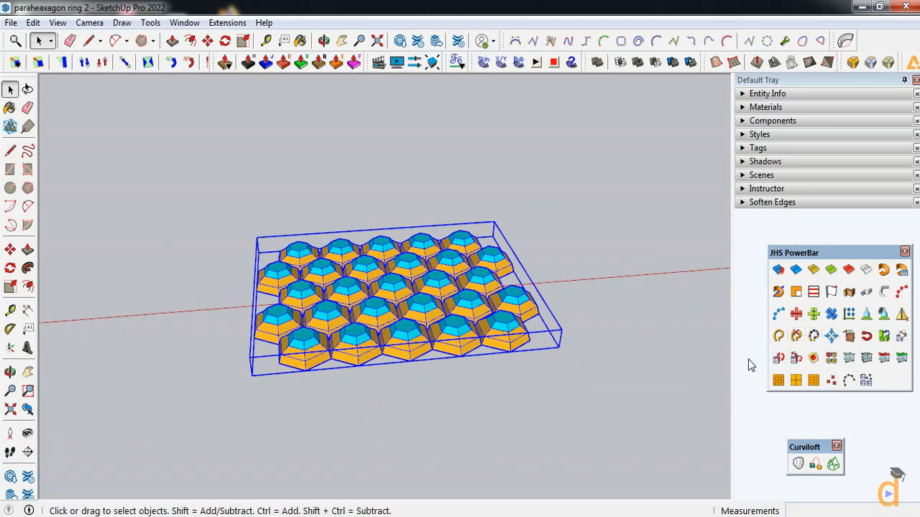
Step: Apply a SketchyFFD 3x3 control-point cage to the honeycomb group and open its control points for editing
click(849, 359)
scroll(367, 365, up, 2)
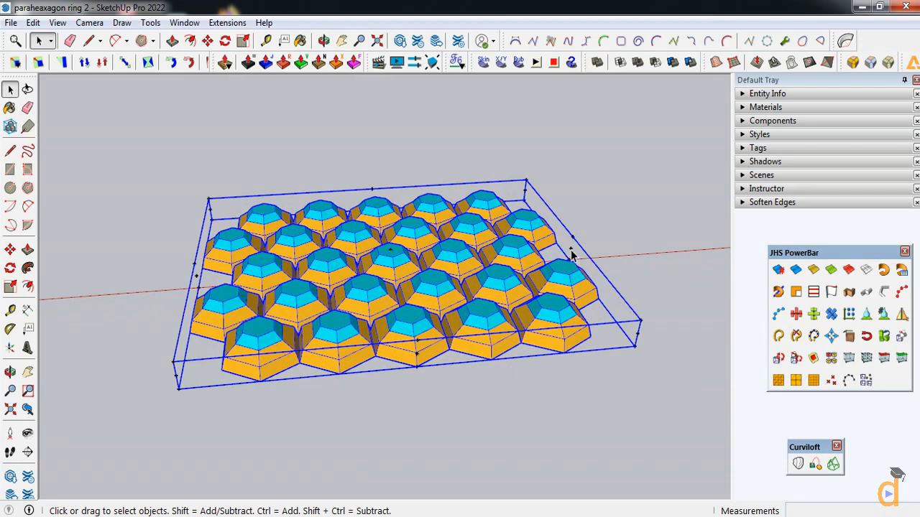
double_click(572, 255)
scroll(406, 357, down, 1)
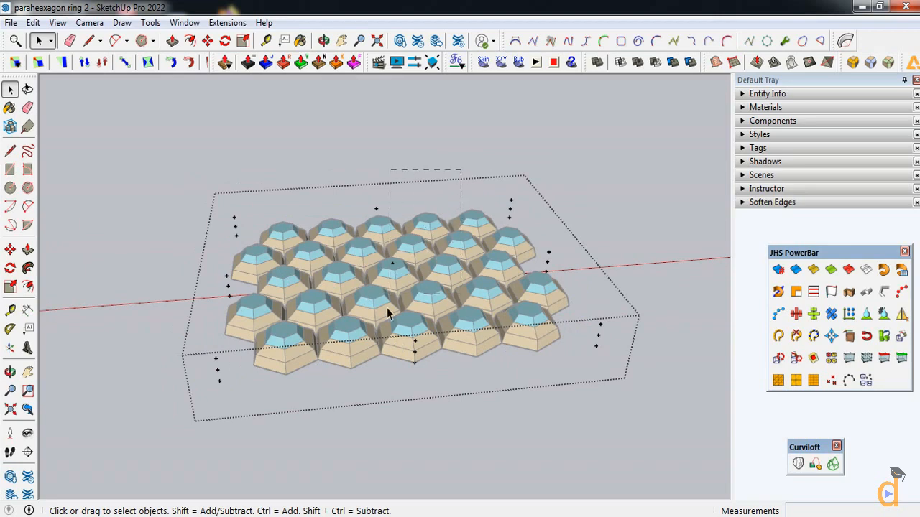
Step: Raise the central front-to-back row of control points 1 m along the blue axis to arch the panel, and leave control-point editing
click(10, 372)
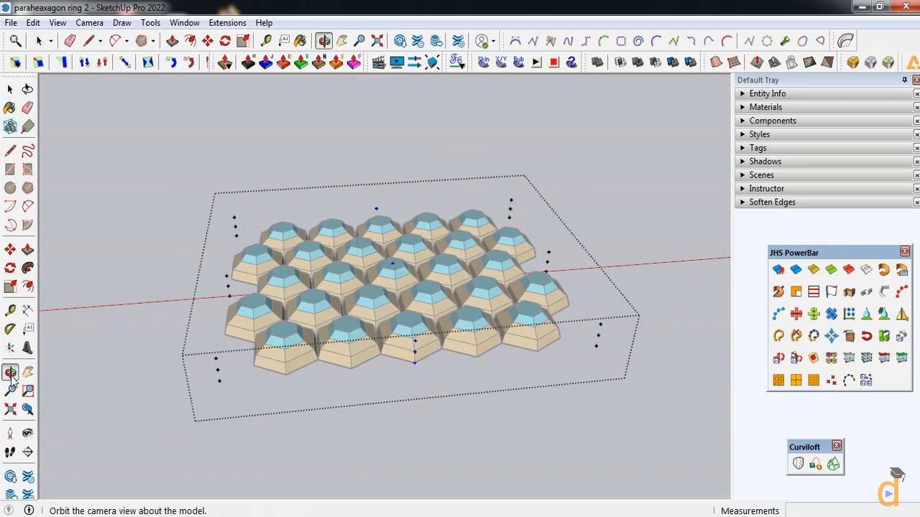
drag(381, 375, 219, 397)
drag(441, 381, 424, 377)
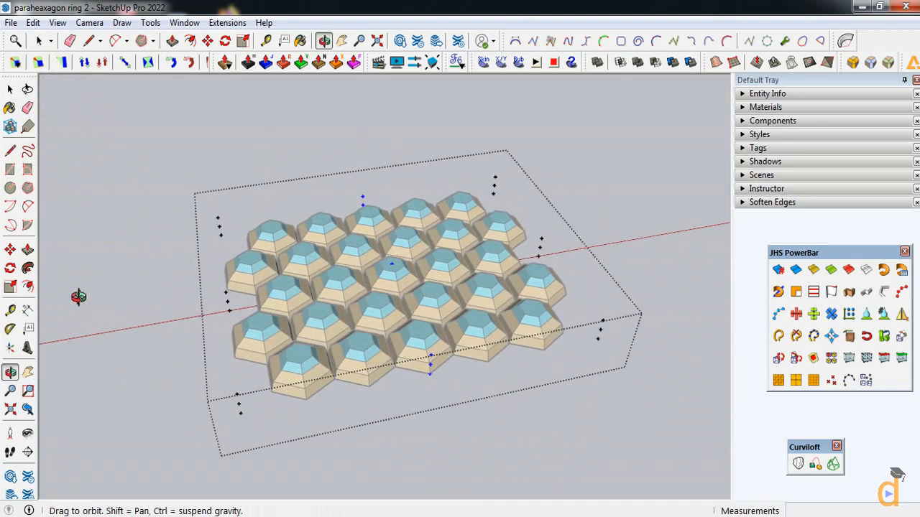
click(10, 249)
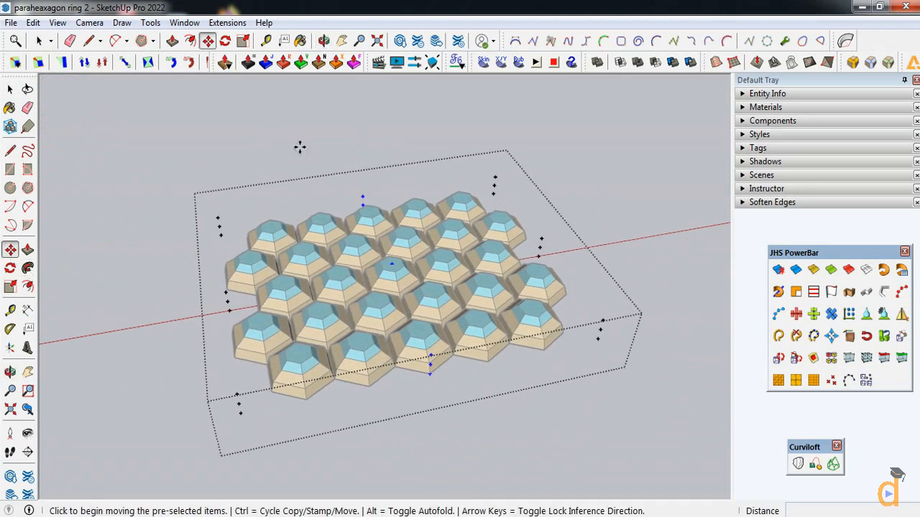
click(363, 196)
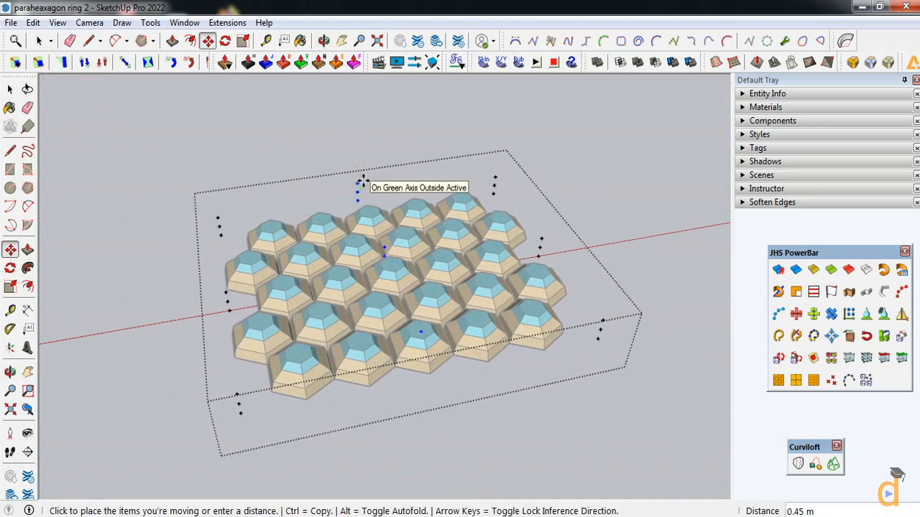
key(Up)
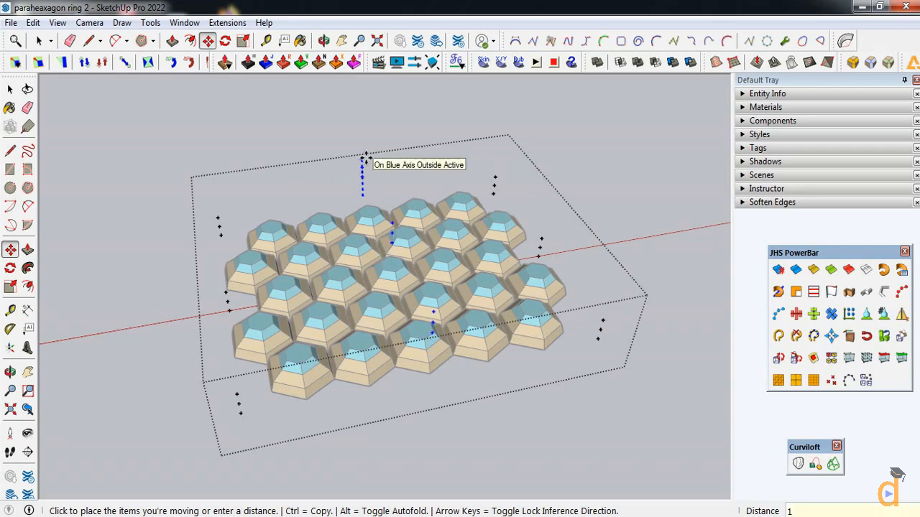
key(Return)
click(10, 374)
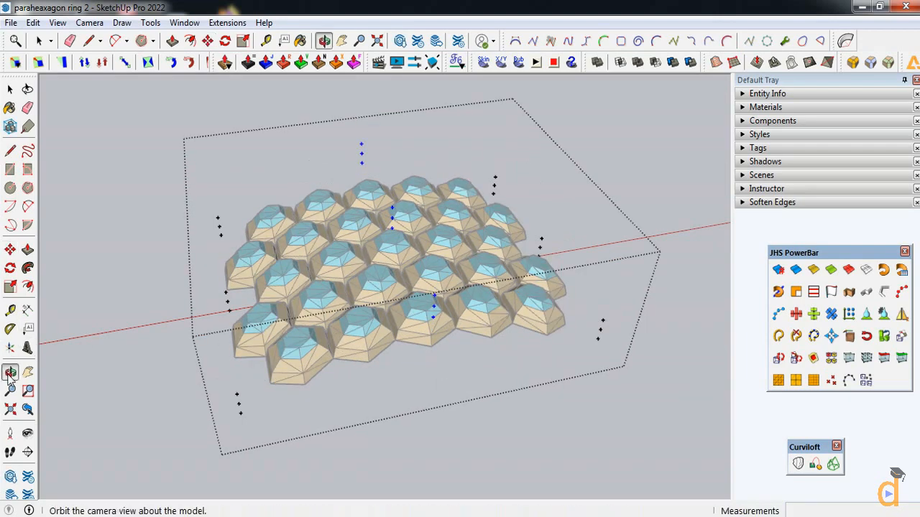
drag(228, 361, 201, 294)
click(11, 89)
click(11, 88)
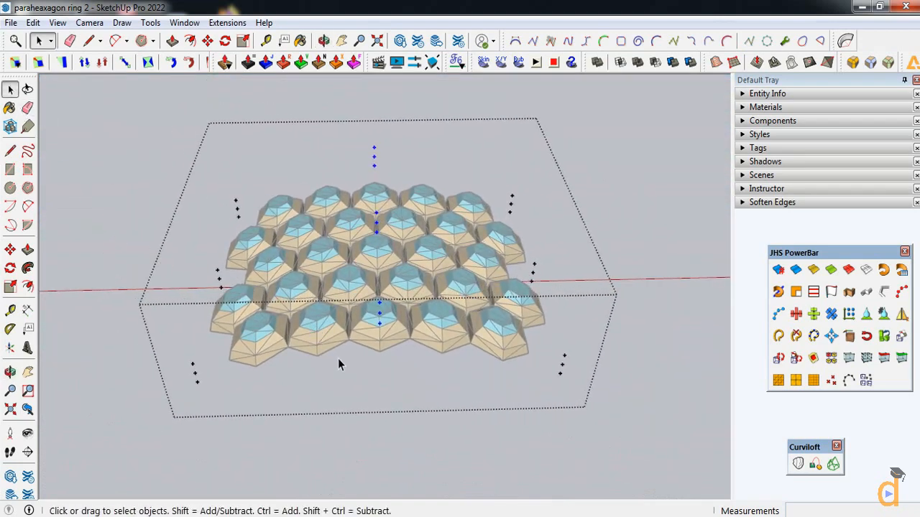
click(434, 456)
Step: Select the control points along the panel's front and back edges and scale them about their center to about 0.50 along red
scroll(399, 383, up, 1)
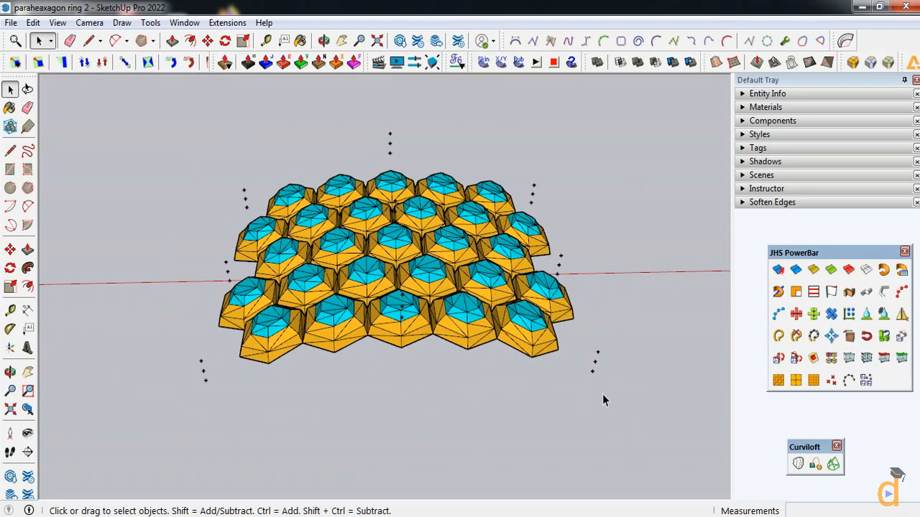
click(597, 365)
scroll(595, 418, down, 3)
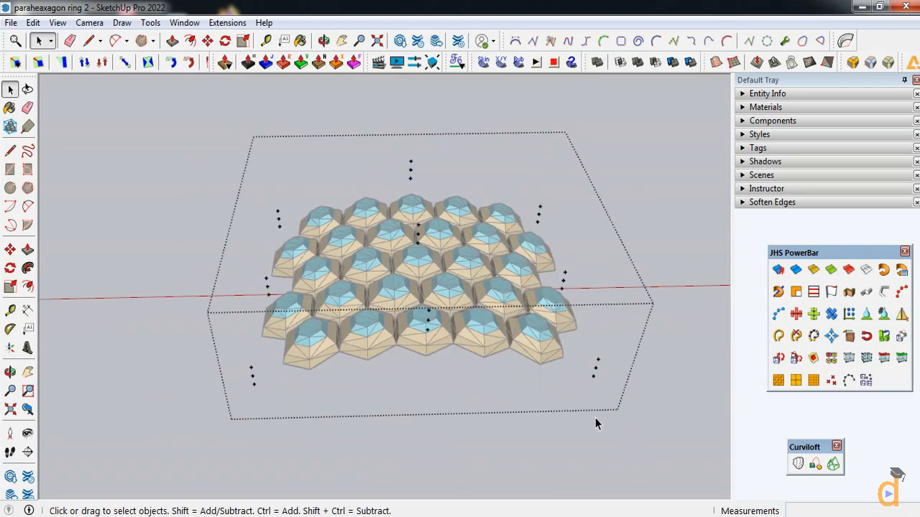
click(11, 371)
drag(318, 369, 373, 431)
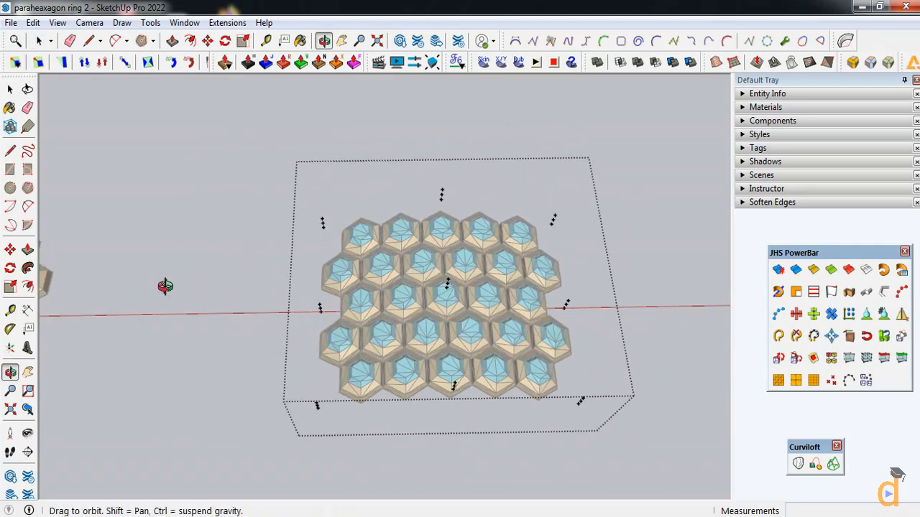
click(11, 90)
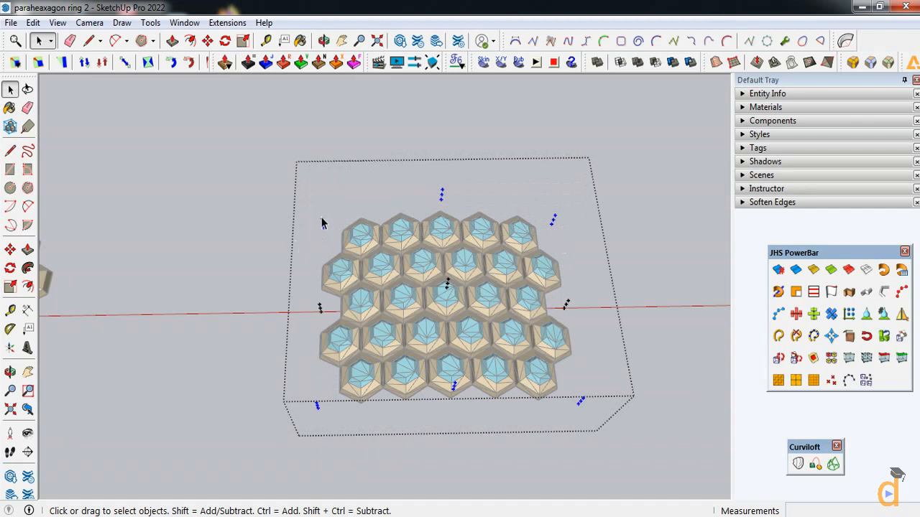
click(10, 287)
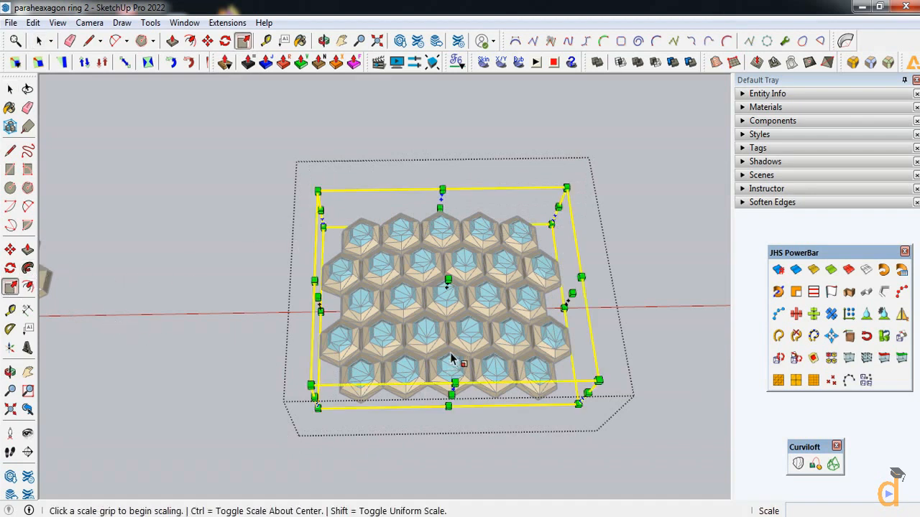
ctrl+click(321, 311)
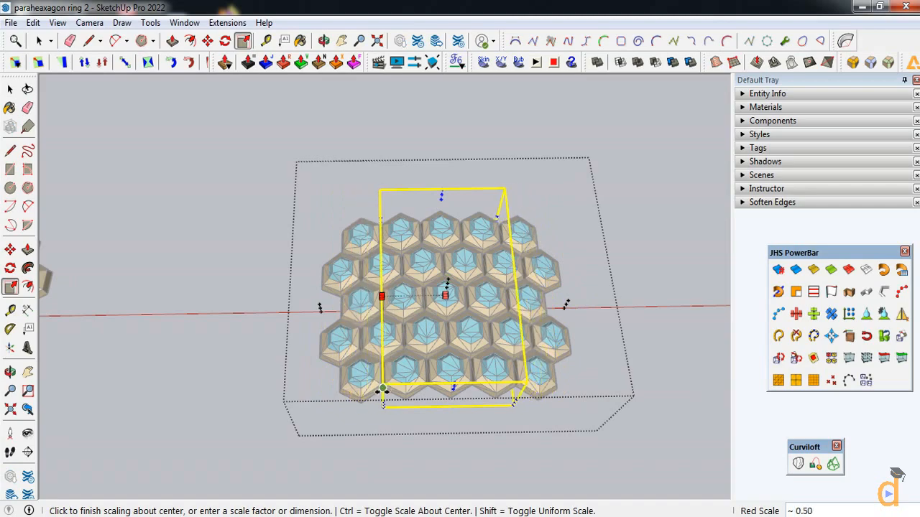
click(382, 388)
scroll(451, 365, up, 4)
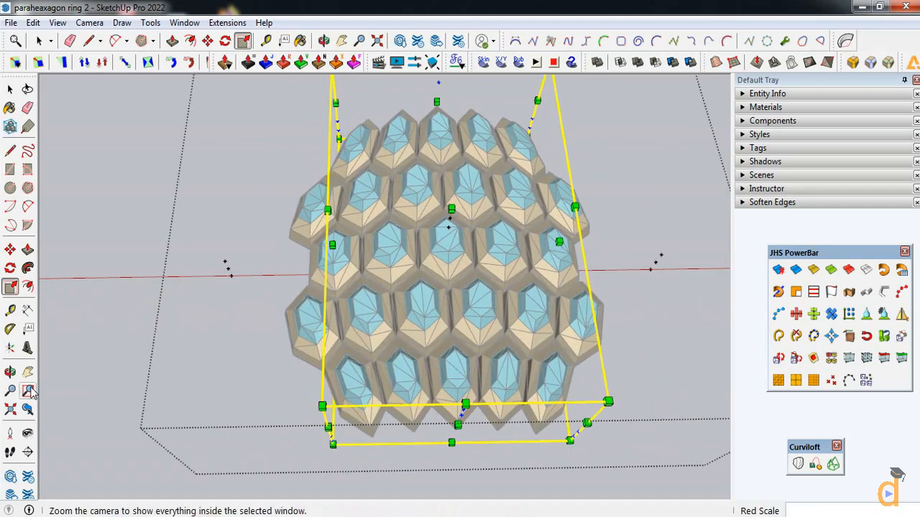
click(12, 373)
drag(287, 352, 379, 376)
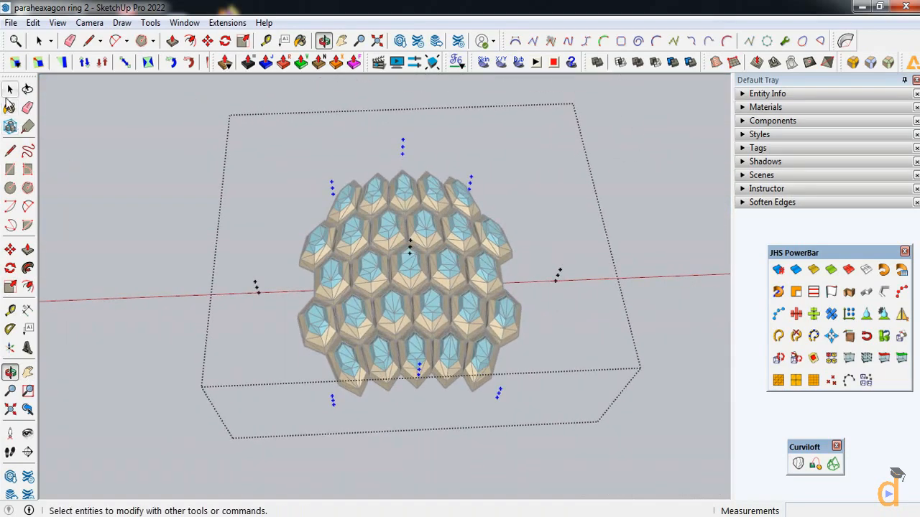
click(10, 89)
click(146, 214)
Step: Select the middle side-to-side row of control points and scale it about its center to 1.40 along red
scroll(316, 392, down, 2)
scroll(372, 409, up, 2)
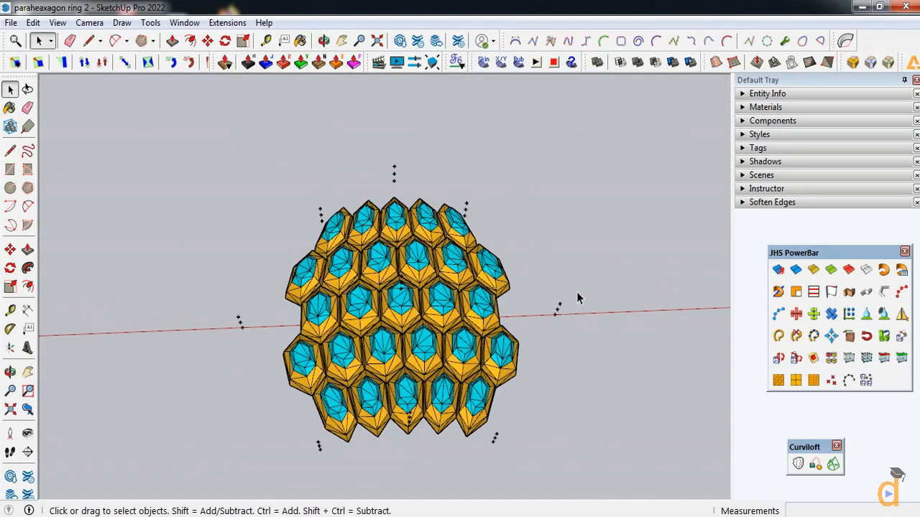
double_click(560, 309)
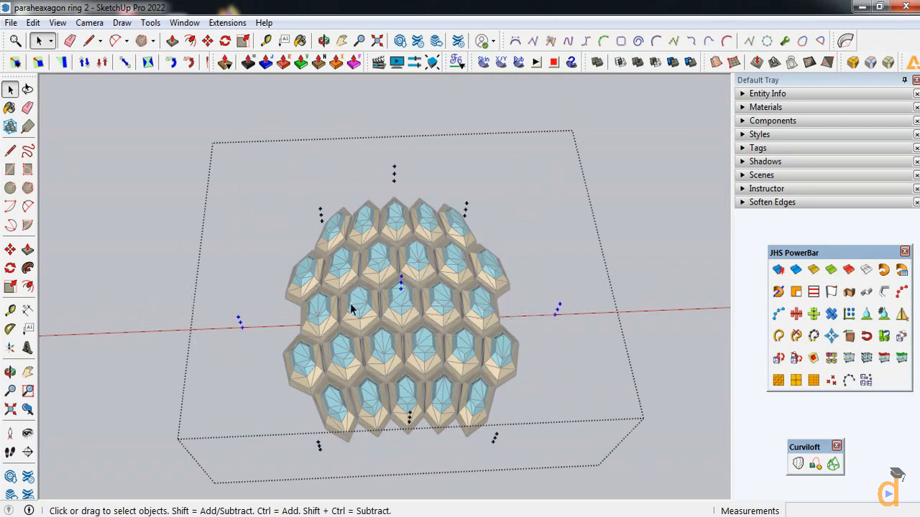
click(10, 286)
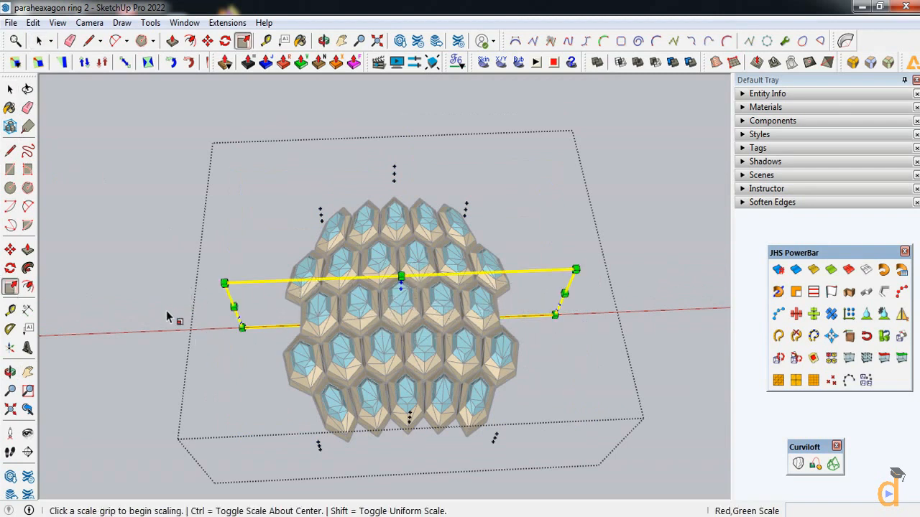
key(ctrl)
click(232, 308)
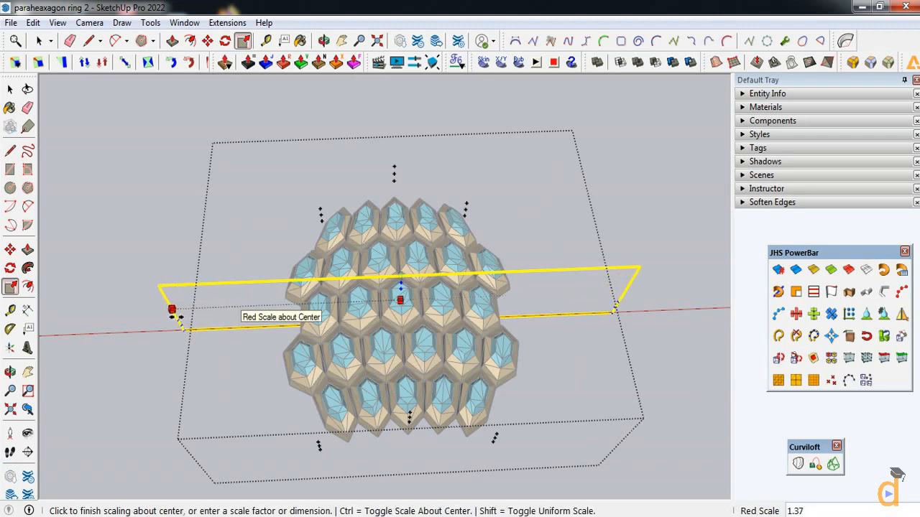
click(171, 316)
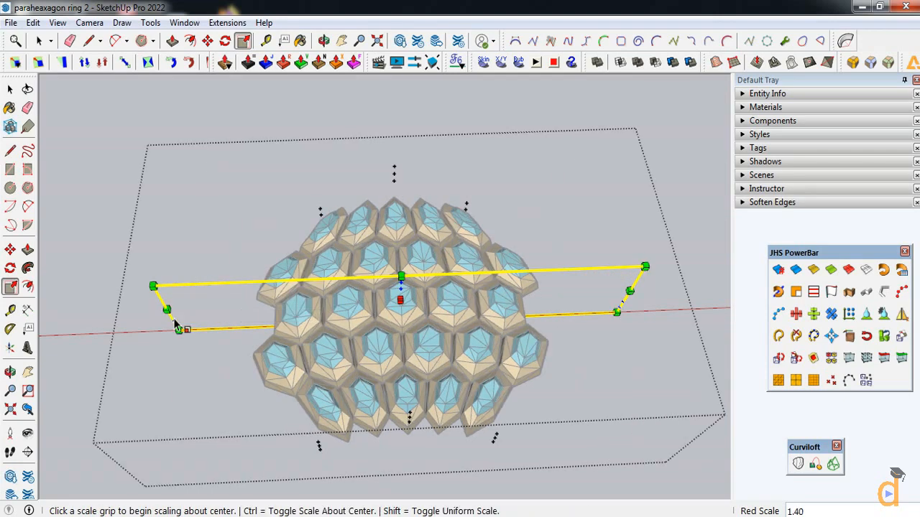
click(10, 90)
click(98, 166)
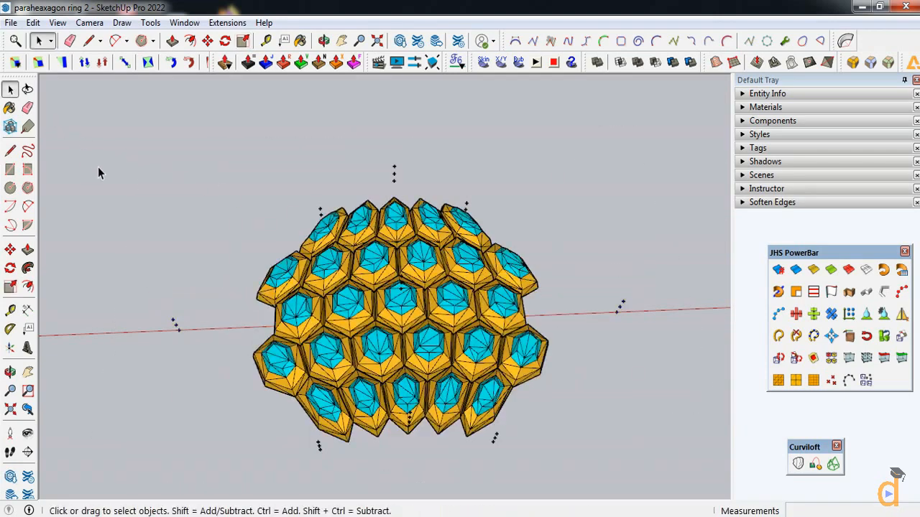
Step: Examine the arched panel from several angles and measure the span between its two side ends with a linear dimension
scroll(309, 302, down, 1)
click(4, 376)
drag(293, 388, 314, 173)
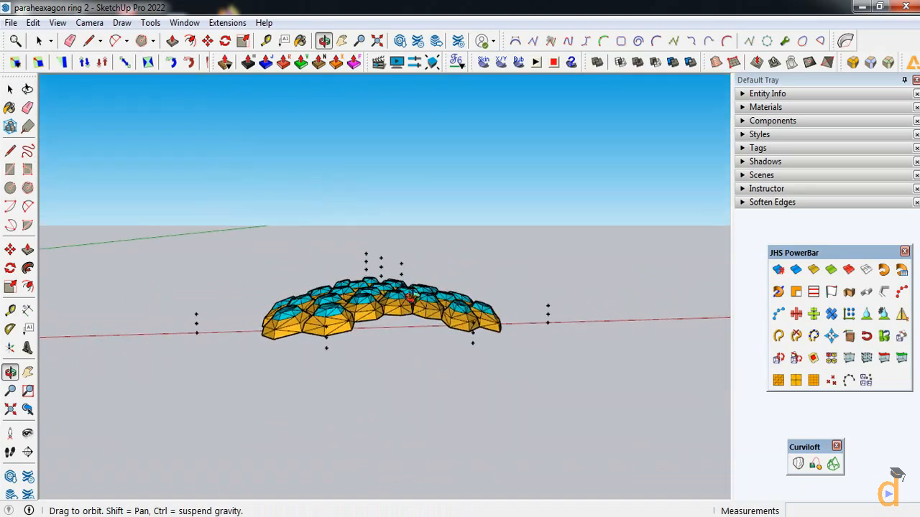
drag(414, 295, 368, 383)
scroll(329, 334, up, 6)
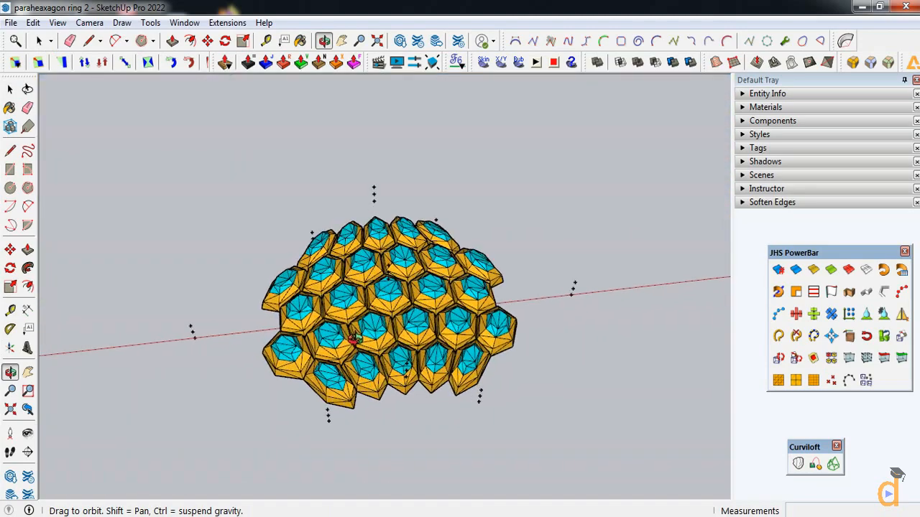
drag(393, 419, 62, 231)
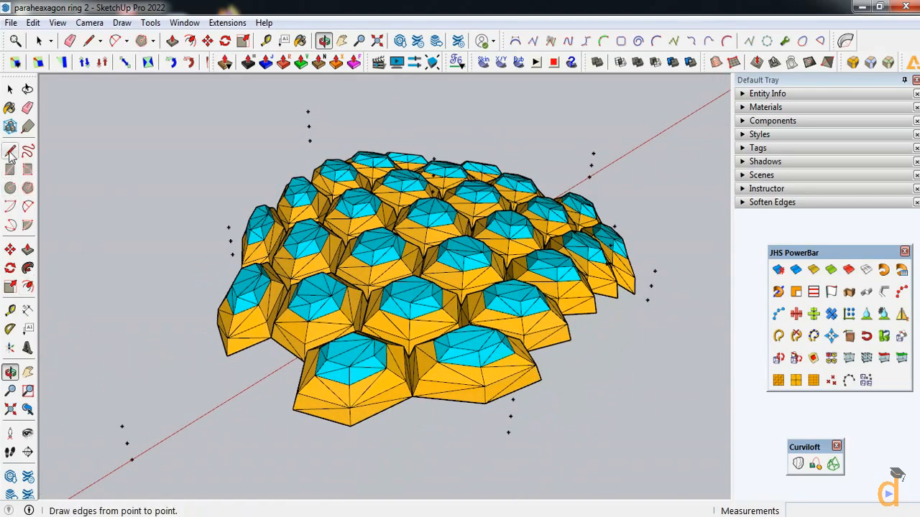
click(27, 309)
click(285, 355)
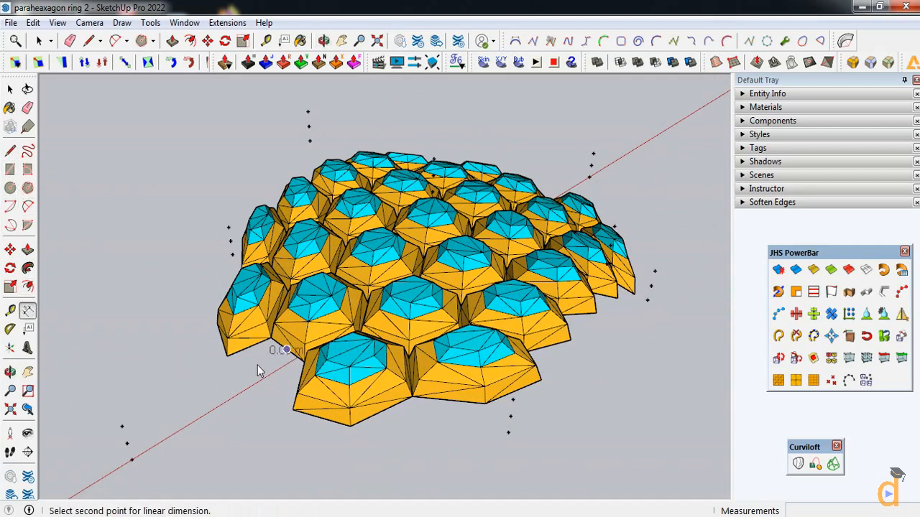
middle_drag(220, 390, 194, 388)
click(10, 373)
drag(228, 424, 505, 401)
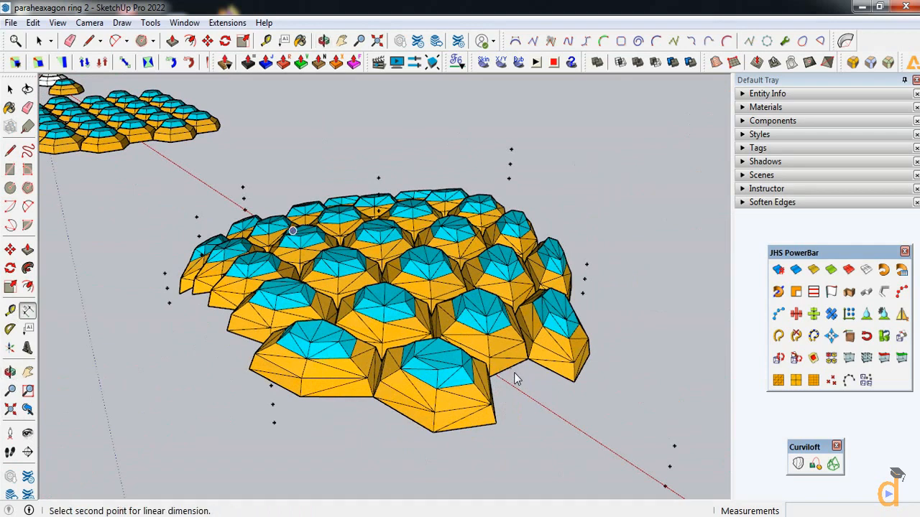
click(508, 372)
scroll(379, 428, down, 3)
scroll(282, 474, up, 1)
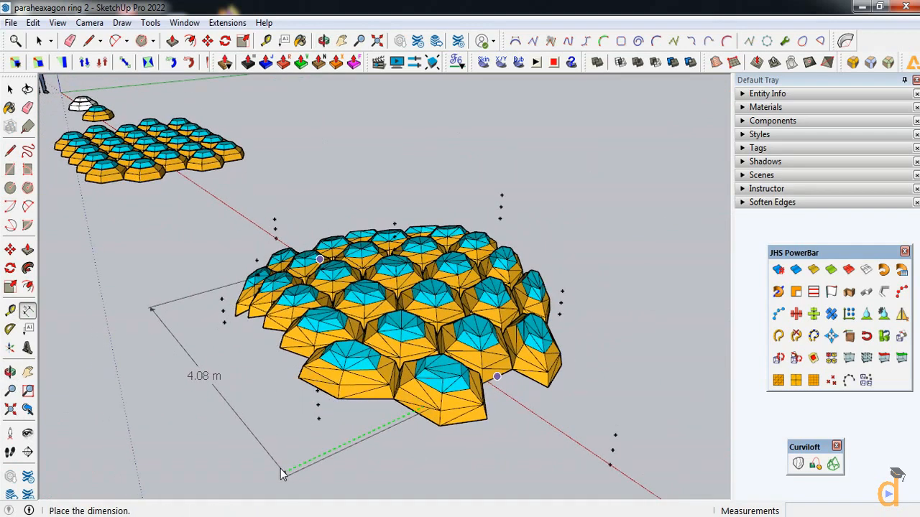
key(Escape)
Step: Reopen the control points and raise the central front-to-back row further along the blue axis to heighten the arch
click(10, 371)
drag(51, 375, 460, 238)
click(11, 88)
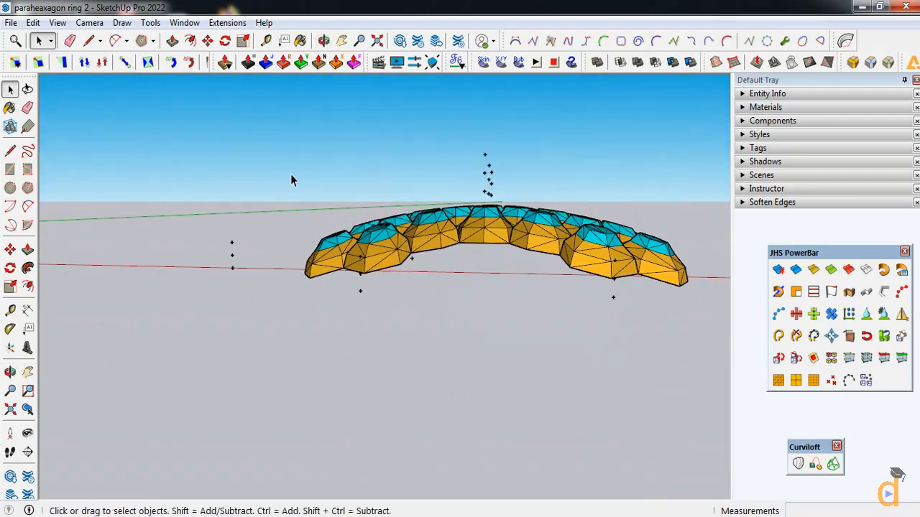
double_click(486, 164)
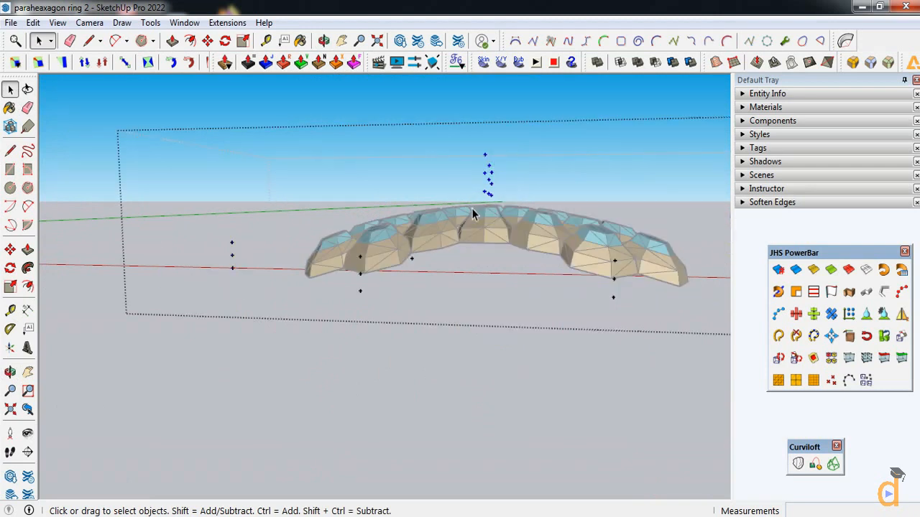
click(10, 249)
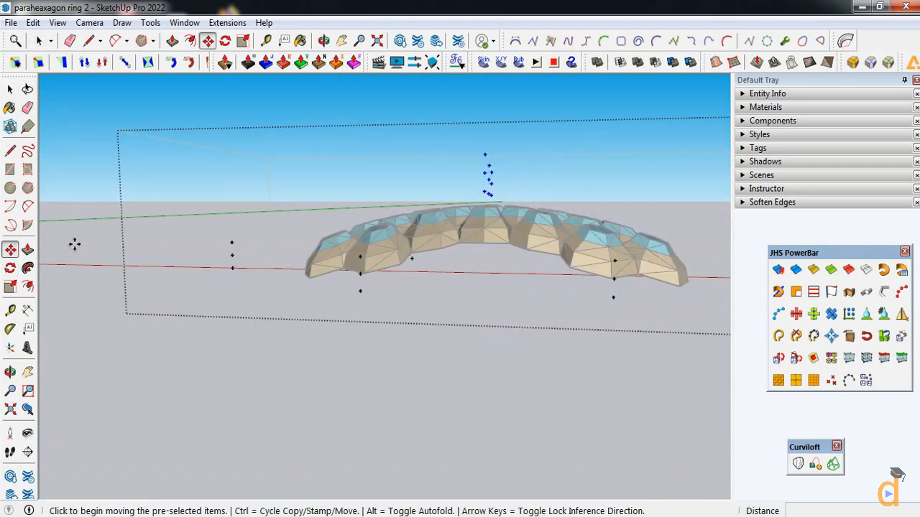
click(483, 153)
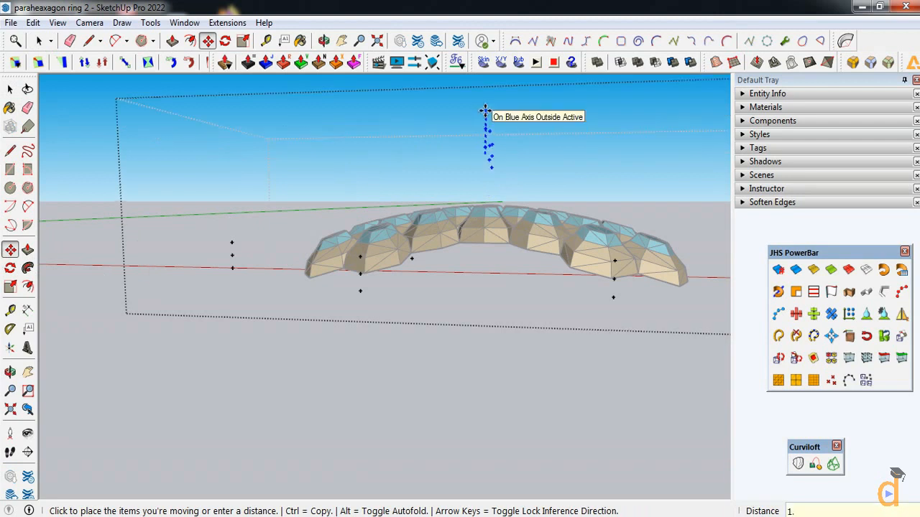
key(Return)
scroll(438, 314, down, 1)
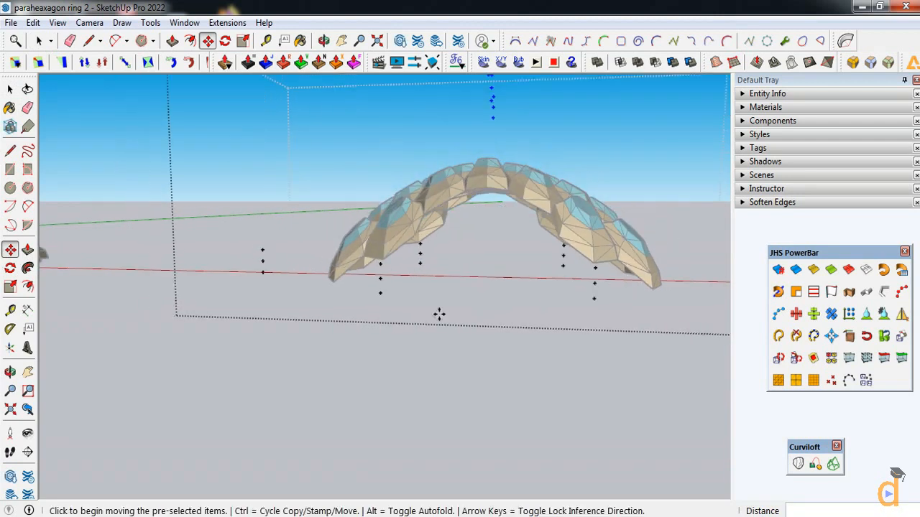
click(10, 372)
drag(343, 356, 196, 284)
click(10, 90)
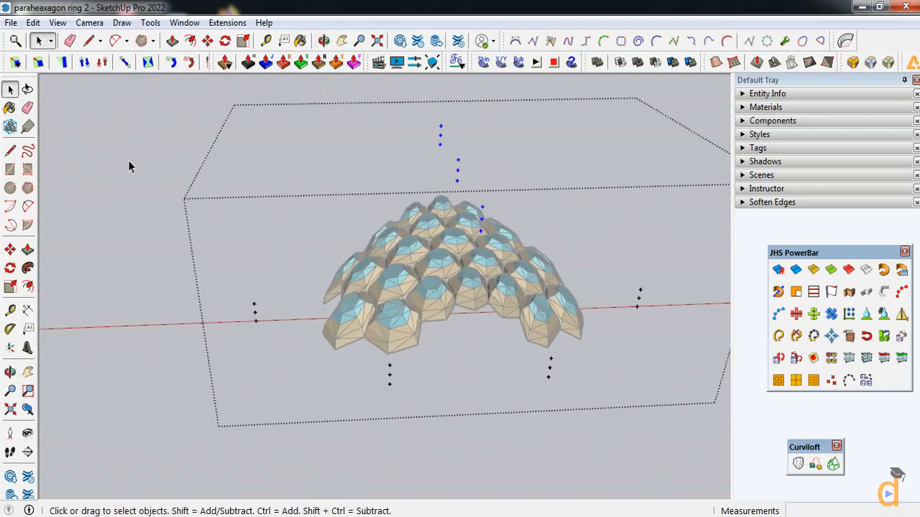
Step: Undo the last raise of the central control-point row and close the control-point group
click(128, 161)
scroll(245, 305, down, 1)
scroll(394, 298, up, 1)
click(10, 372)
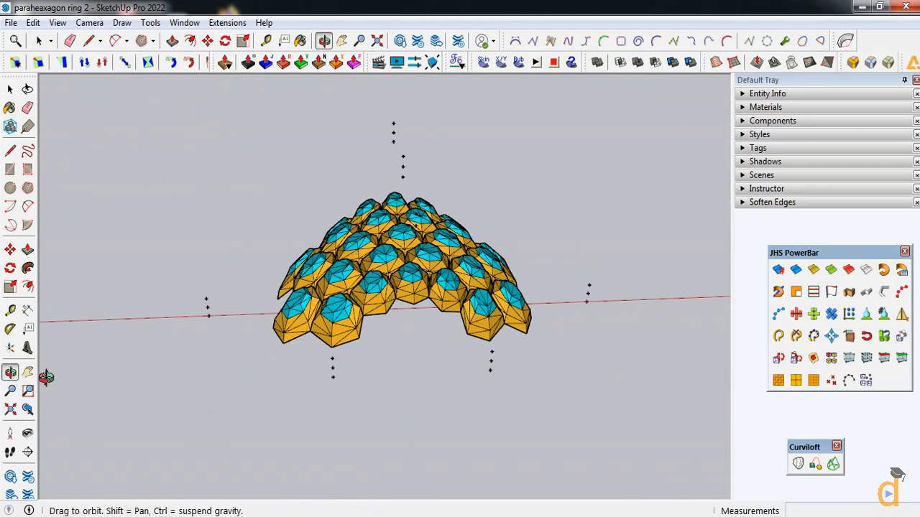
drag(466, 372, 409, 308)
key(ctrl+z)
key(ctrl+z)
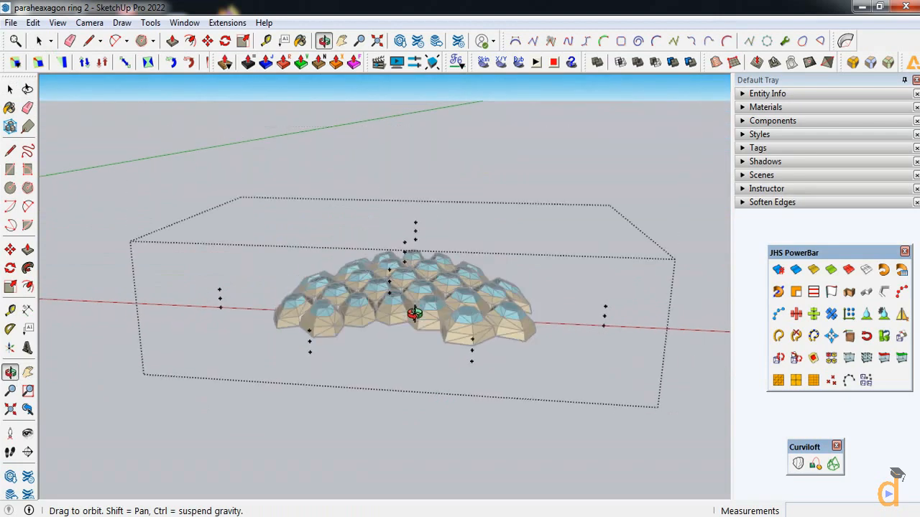
click(11, 88)
click(145, 191)
scroll(408, 326, up, 3)
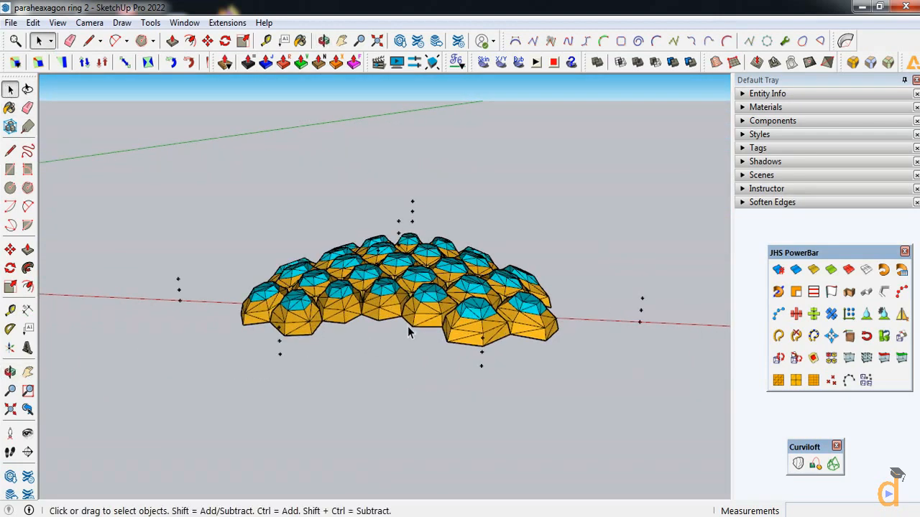
Step: Reopen the control points, move the central front-to-back row 1.2 m up along the blue axis, and close the group
click(10, 372)
drag(431, 316, 338, 205)
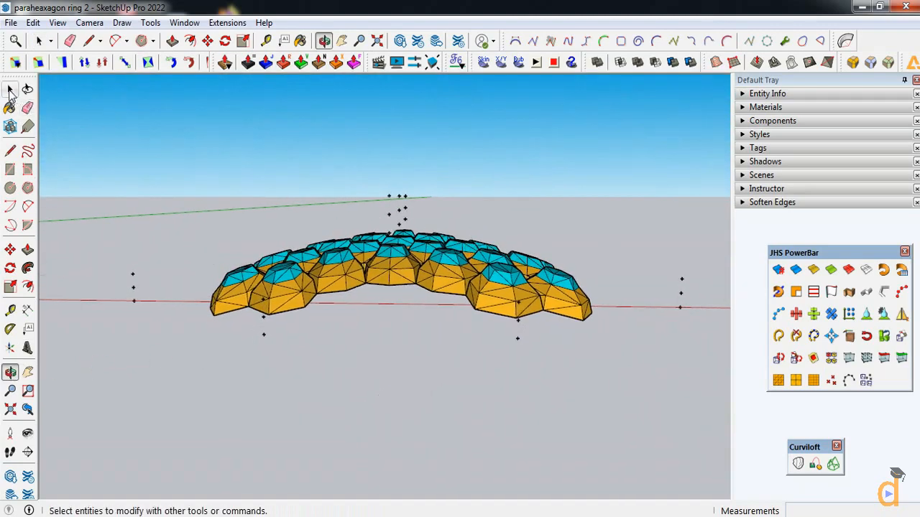
click(11, 88)
double_click(390, 200)
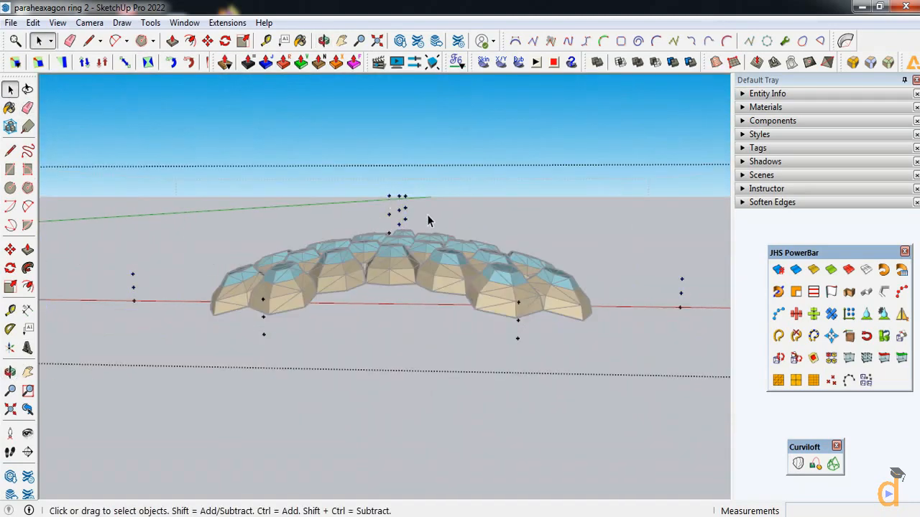
click(10, 249)
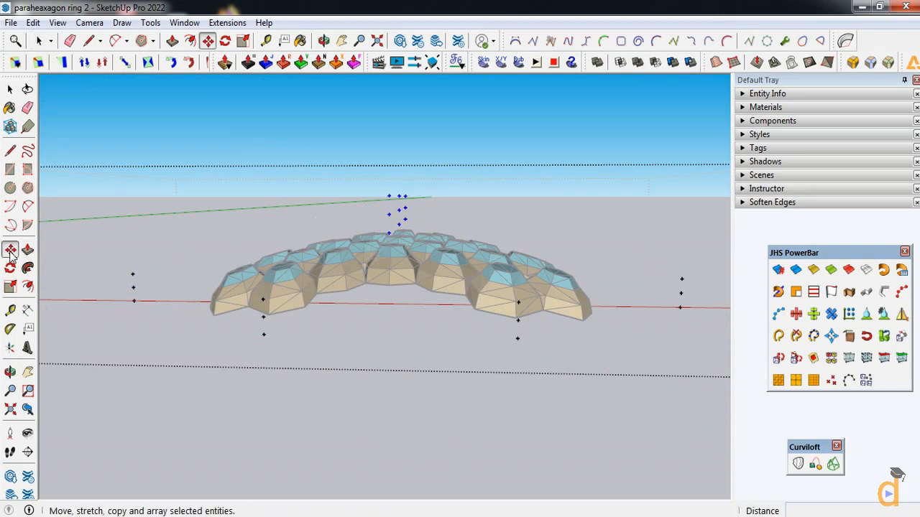
click(388, 195)
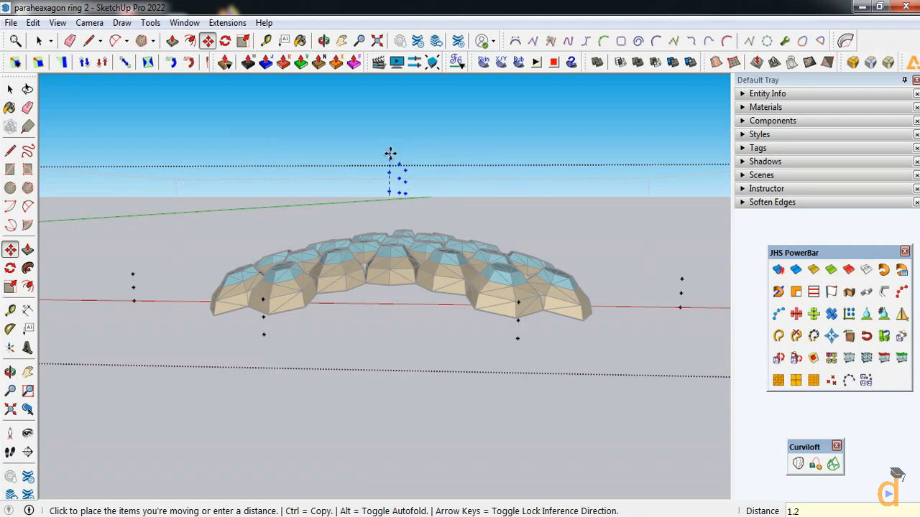
click(390, 153)
scroll(425, 287, down, 2)
click(10, 89)
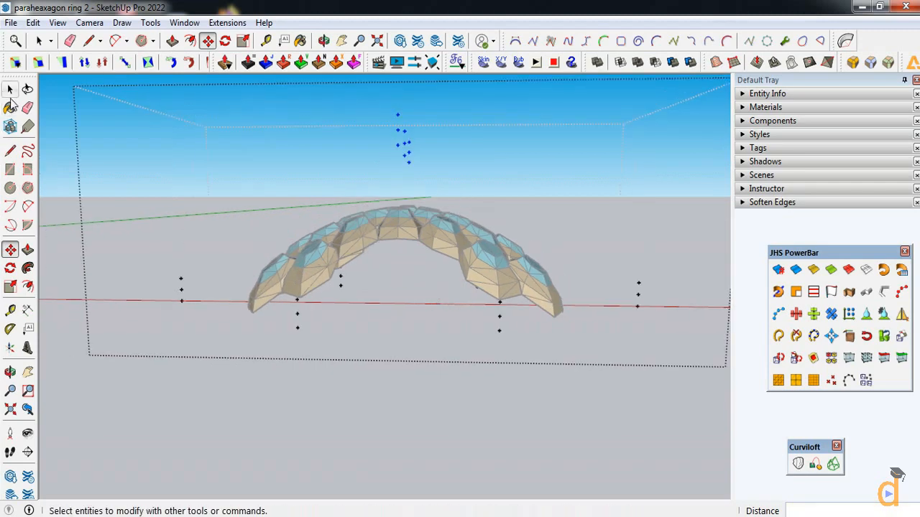
click(10, 90)
click(413, 349)
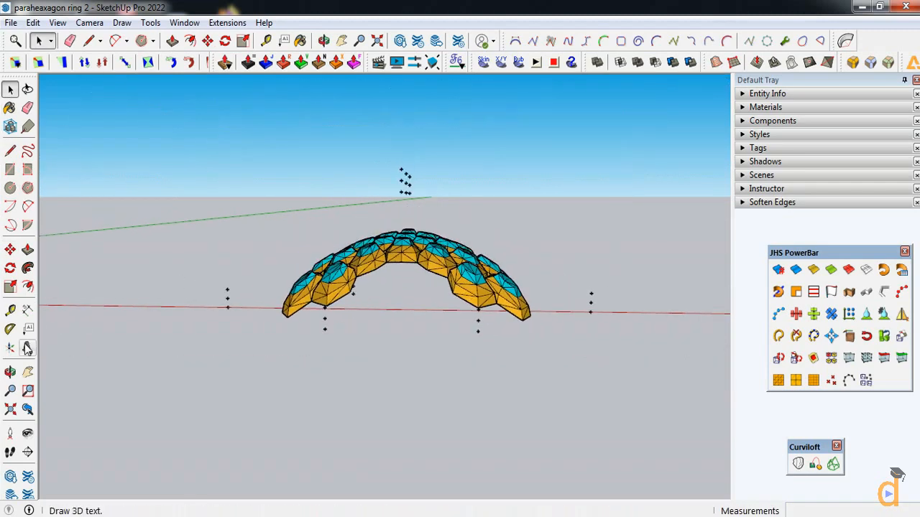
Step: Start a 2 Point Arc from the lower edge of a middle cell at one side end of the arch to the matching point opposite
click(10, 372)
drag(357, 302, 323, 365)
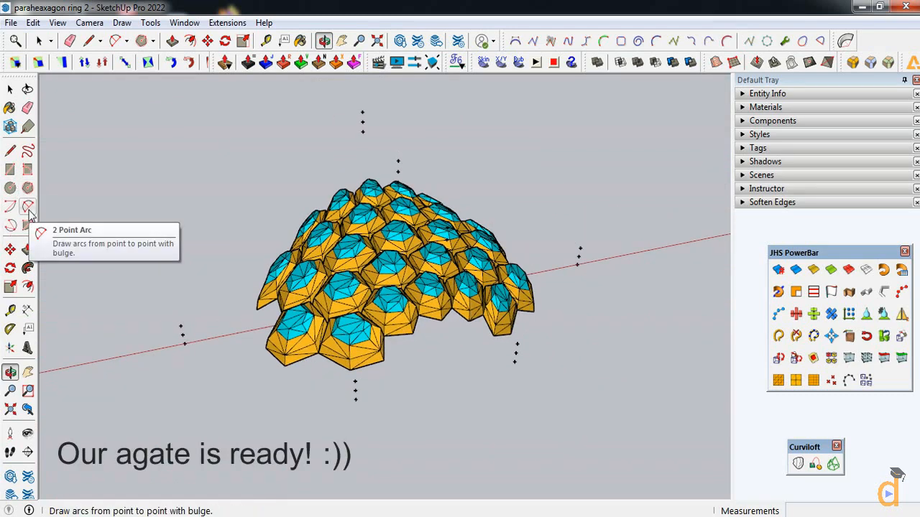
click(29, 208)
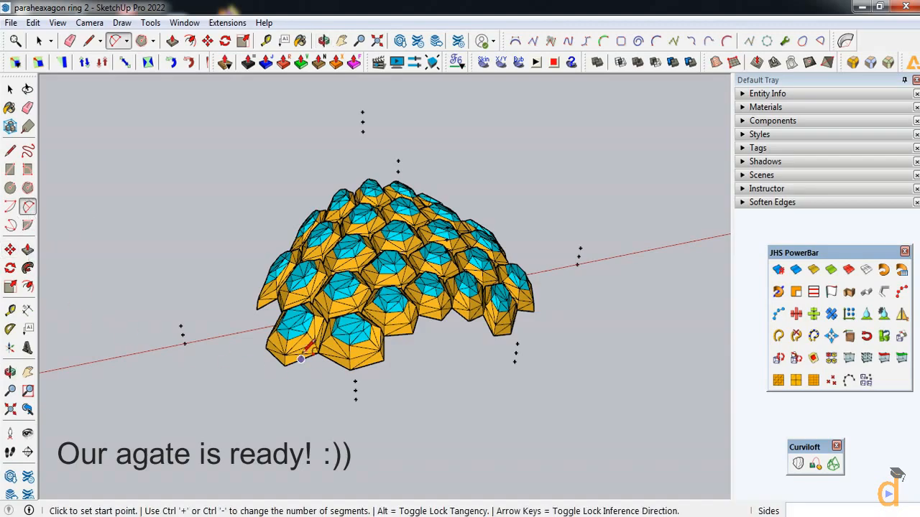
scroll(230, 291, up, 5)
scroll(305, 291, up, 3)
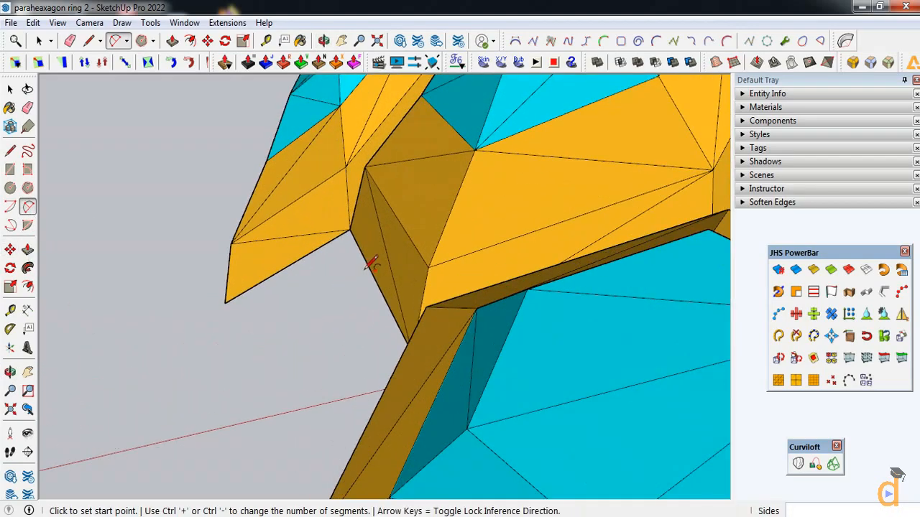
click(386, 252)
scroll(317, 273, down, 8)
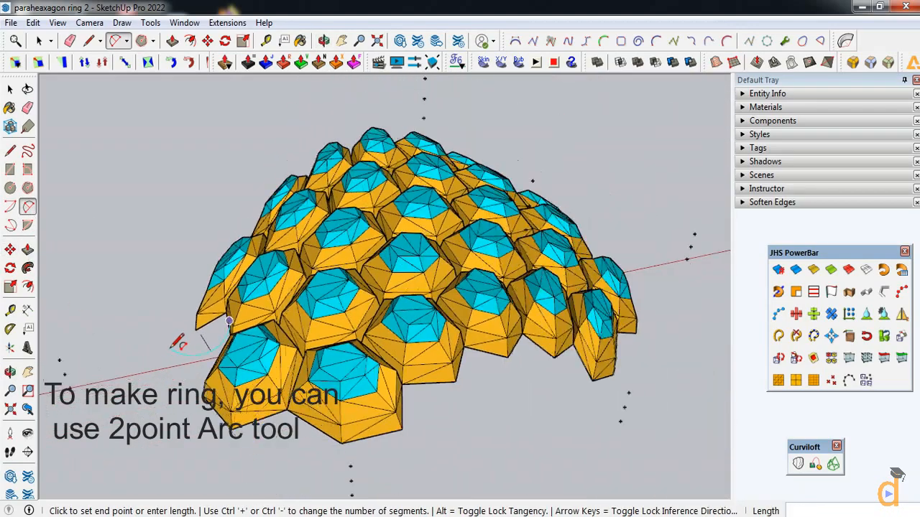
click(10, 372)
drag(122, 372, 291, 366)
scroll(403, 335, up, 5)
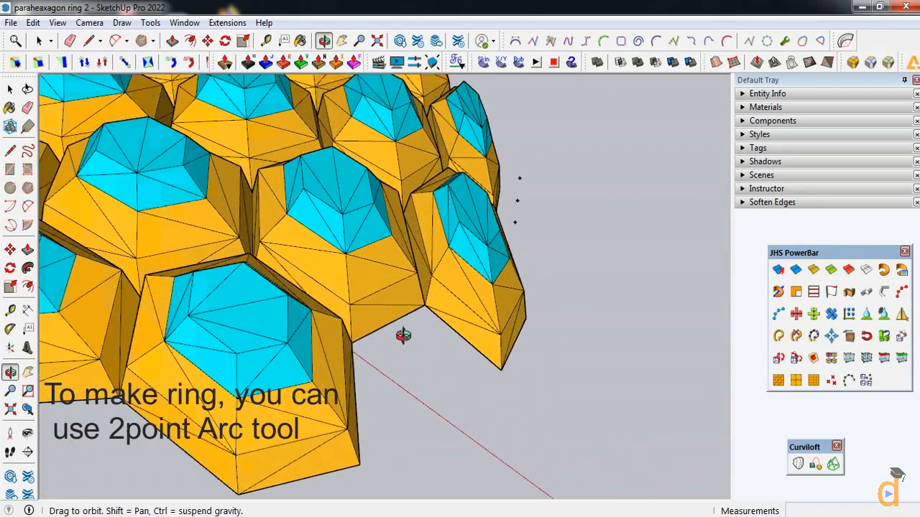
scroll(408, 304, up, 3)
click(376, 306)
scroll(382, 302, down, 10)
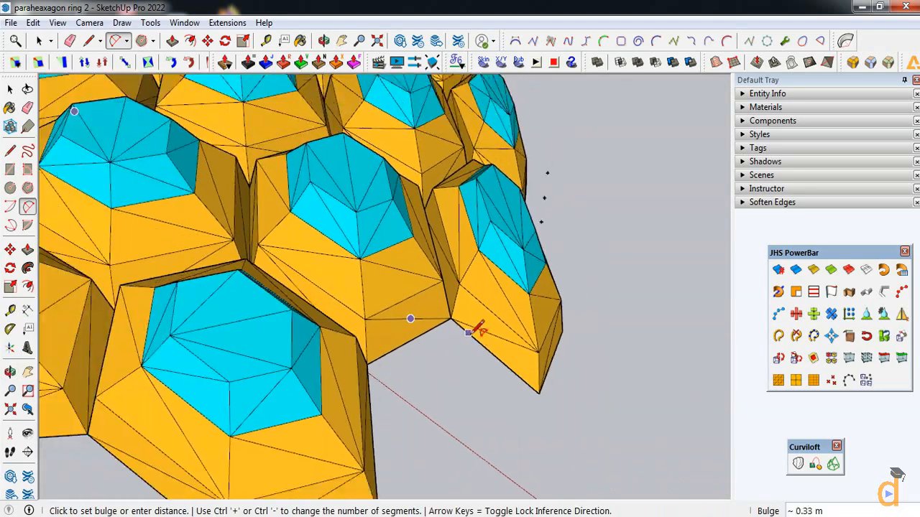
Step: Complete the arc below the arch with a bulge of 6 m along the blue axis
click(10, 371)
drag(194, 381, 341, 276)
scroll(343, 358, down, 2)
drag(427, 349, 433, 354)
key(Escape)
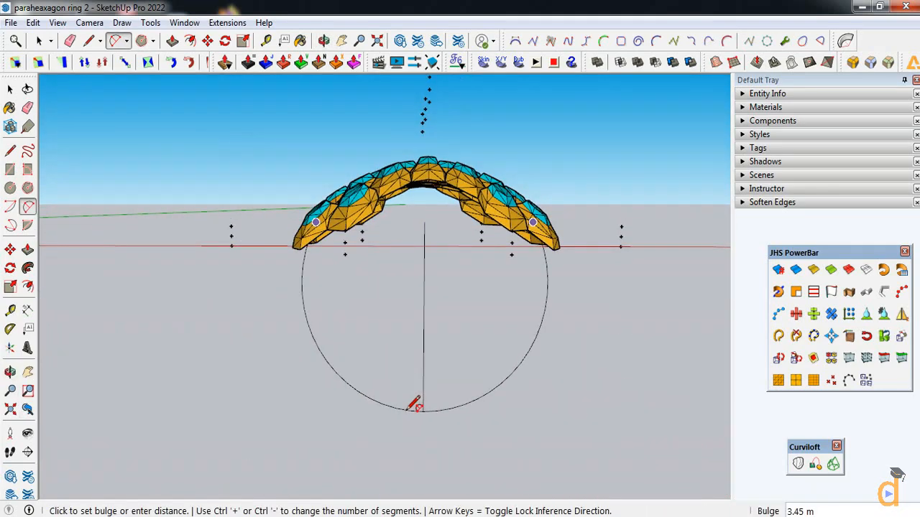
scroll(413, 418, down, 2)
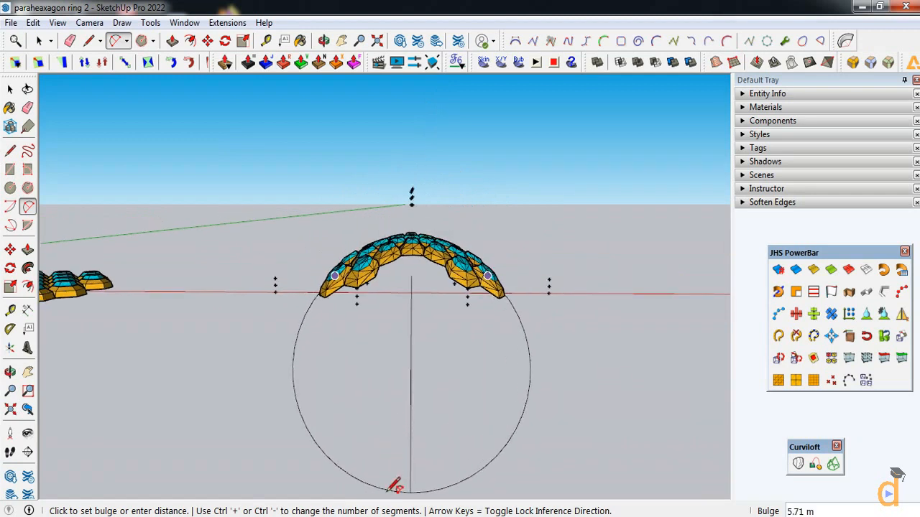
scroll(388, 392, down, 2)
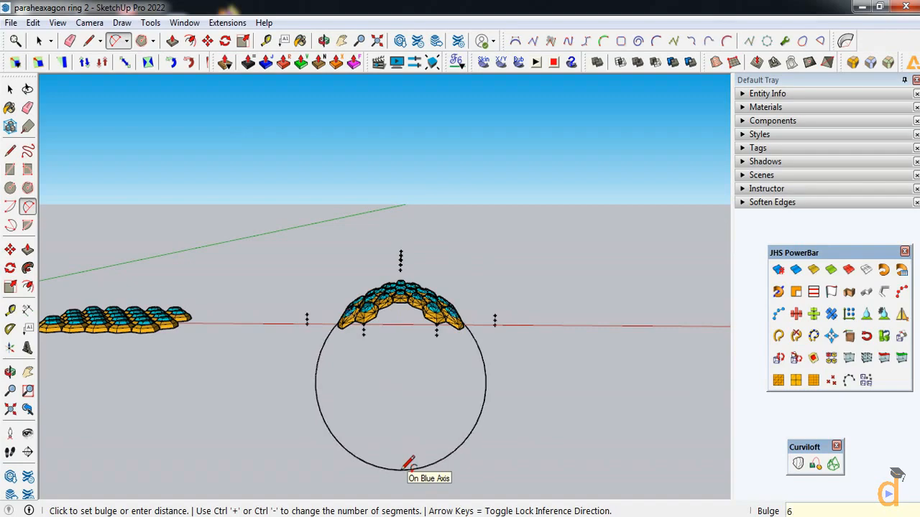
key(Return)
scroll(431, 462, up, 3)
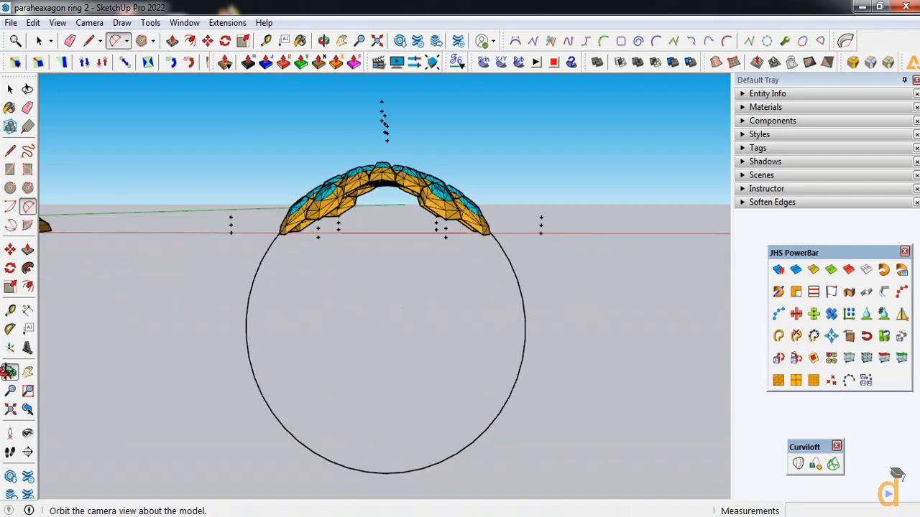
Step: Select the ring arc and set its number of segments to 72
click(10, 372)
drag(216, 345, 421, 304)
scroll(333, 229, up, 4)
scroll(333, 228, up, 3)
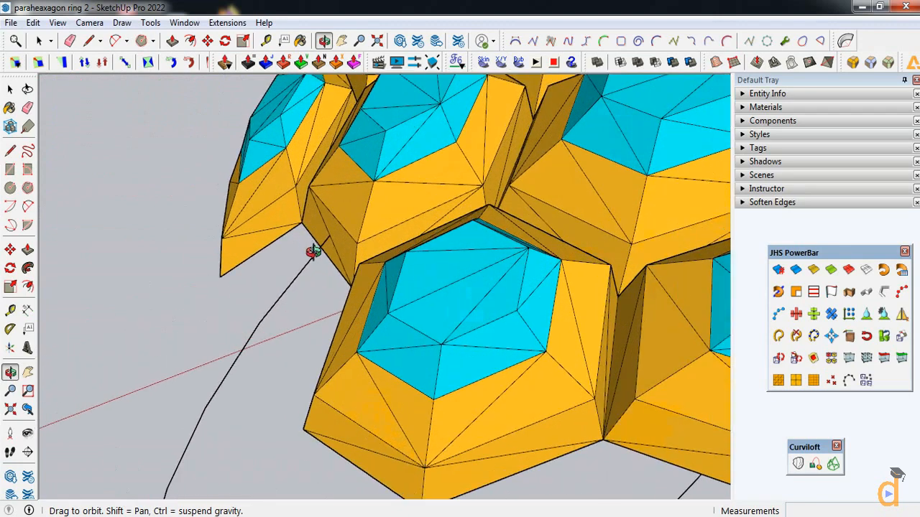
click(10, 88)
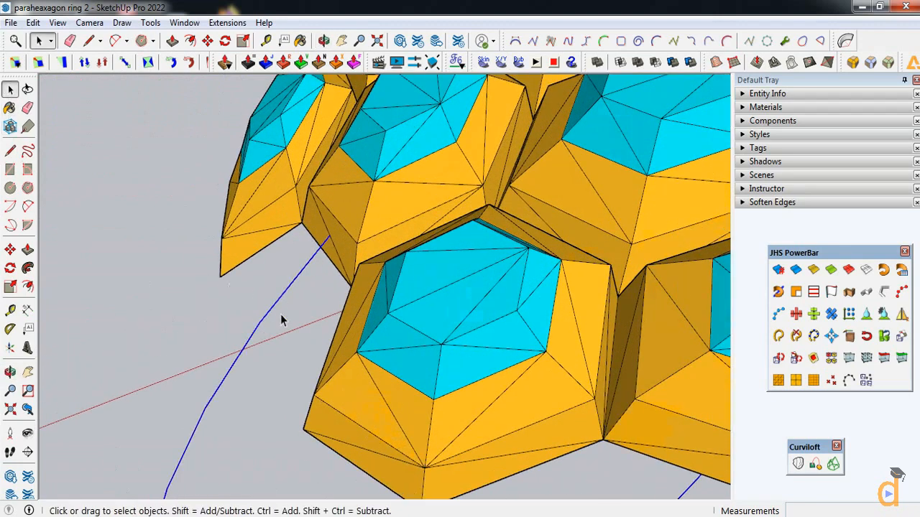
click(789, 94)
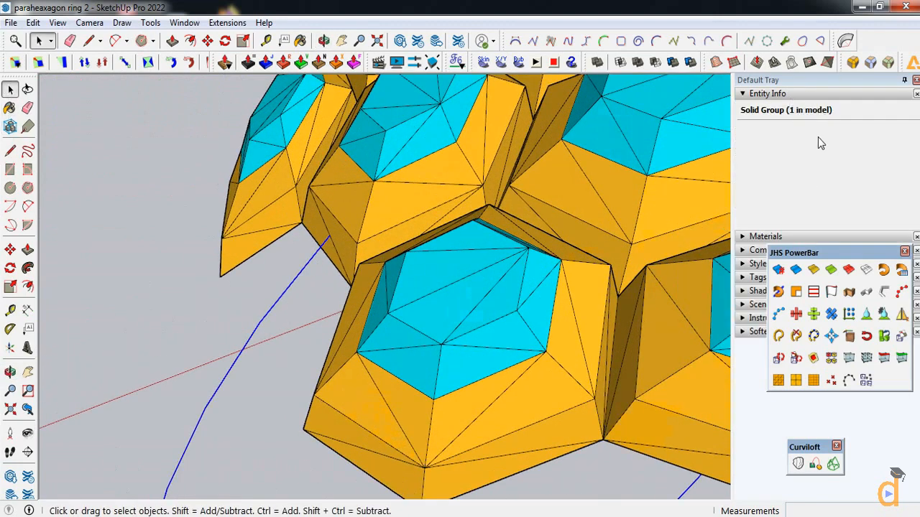
drag(837, 168, 824, 168)
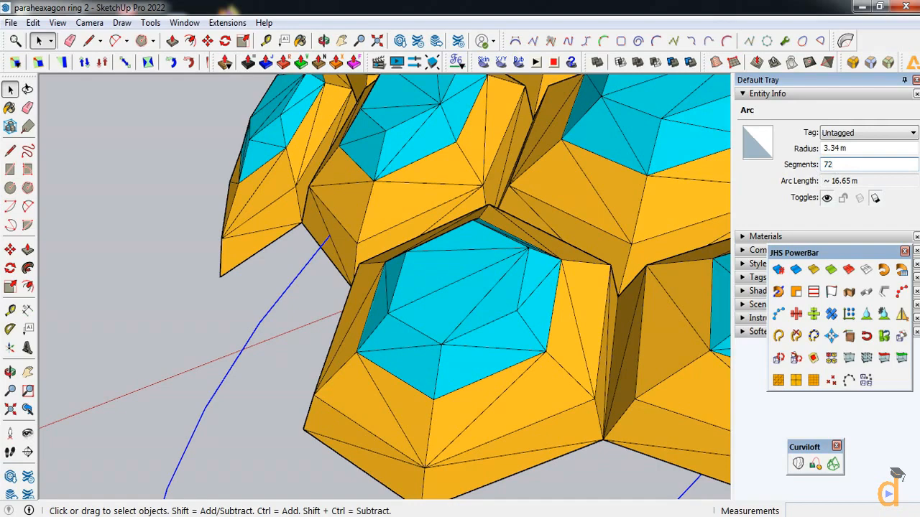
click(239, 289)
scroll(238, 303, down, 10)
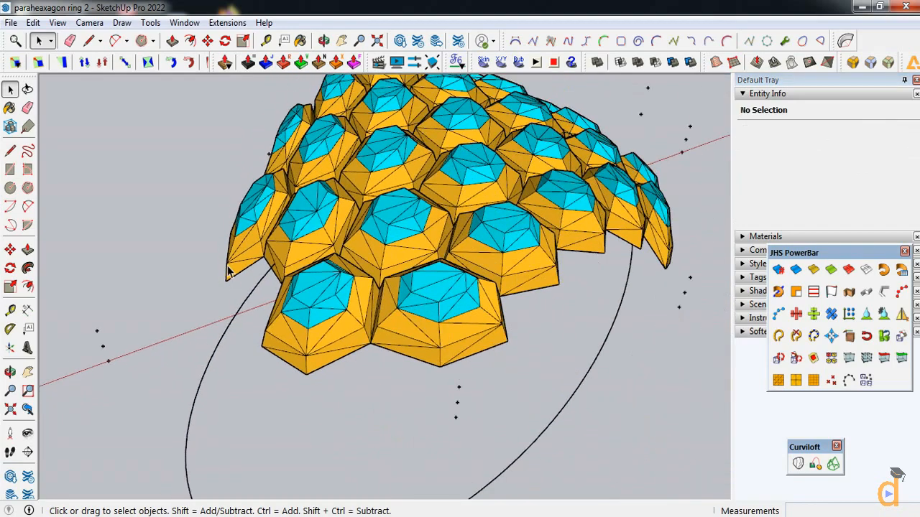
Step: Draw a circle of 0.40 m radius centered on the lower part of the arc, facing the red axis
scroll(310, 412, up, 2)
scroll(91, 264, up, 3)
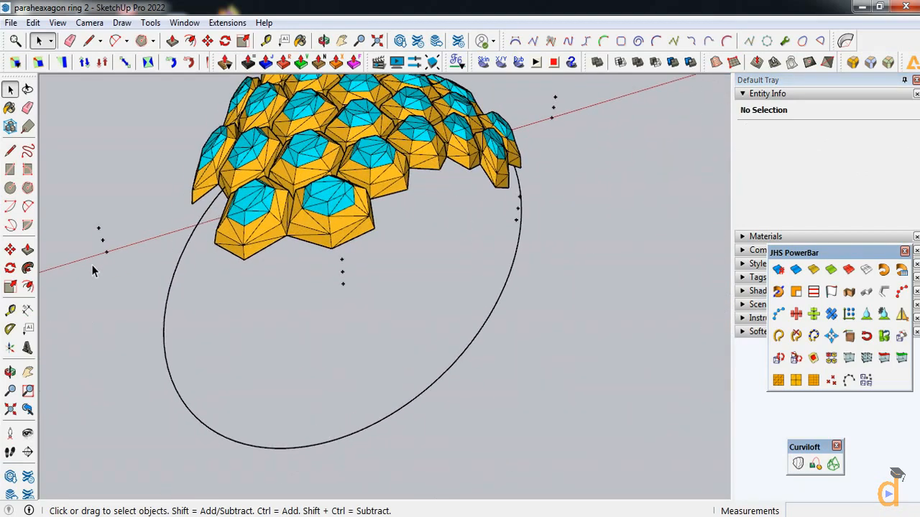
scroll(129, 252, down, 1)
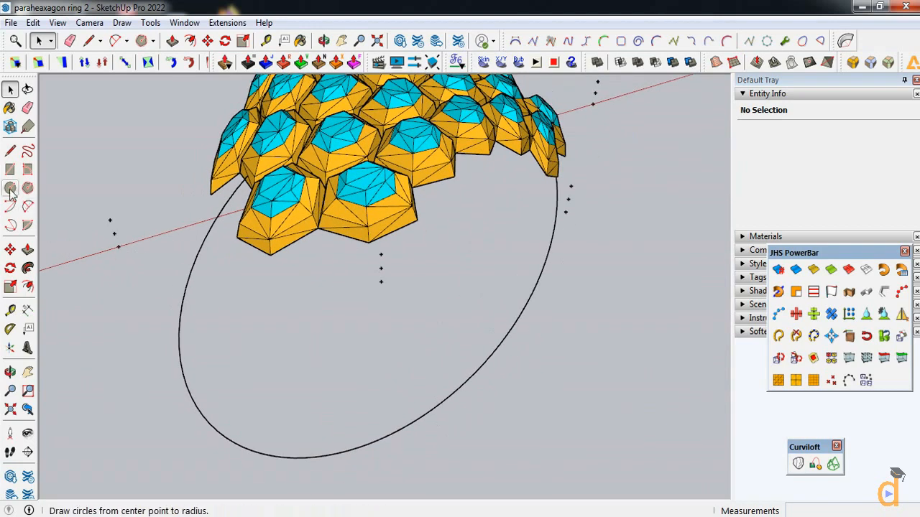
click(10, 189)
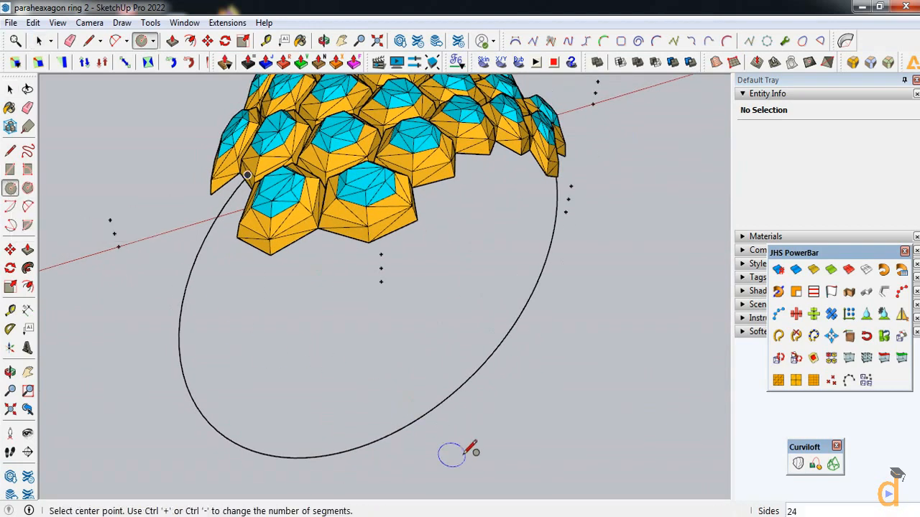
click(390, 432)
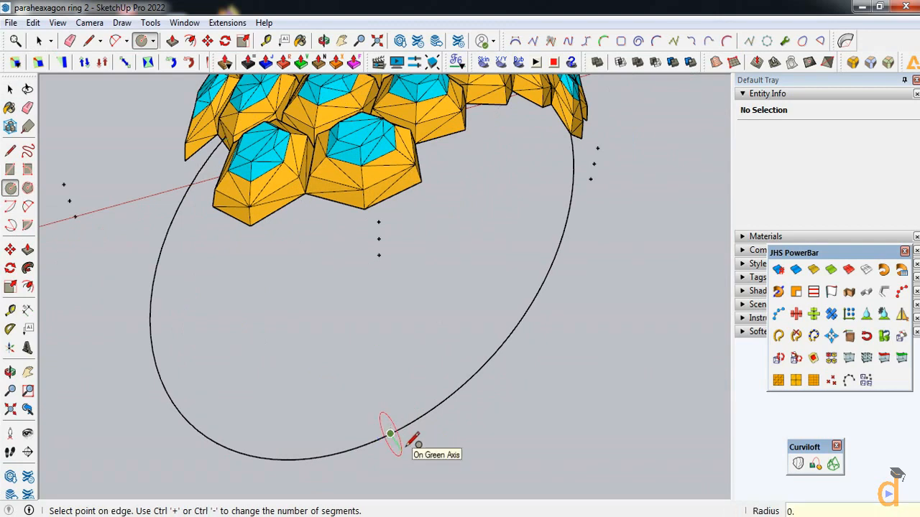
click(407, 440)
scroll(393, 438, up, 2)
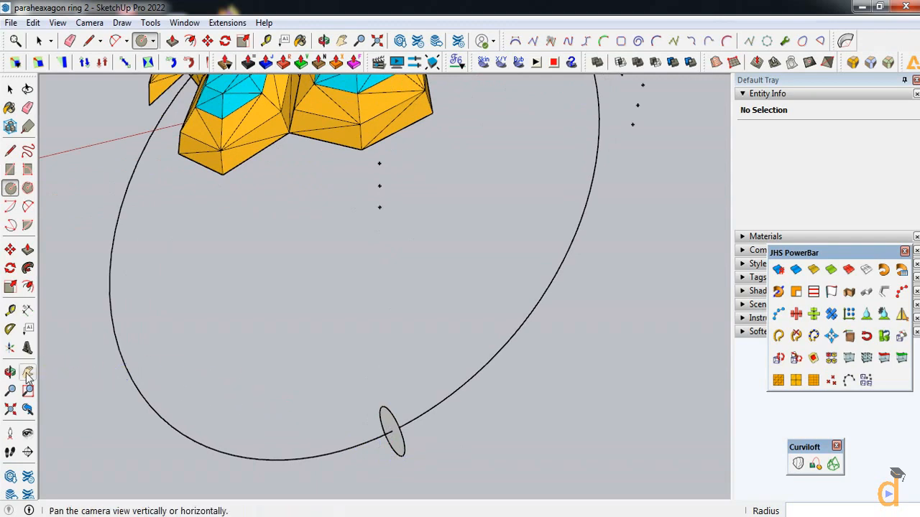
Step: Select the edge of the profile circle and set its number of segments to 36
click(10, 372)
drag(349, 384, 390, 415)
click(10, 89)
scroll(411, 412, up, 3)
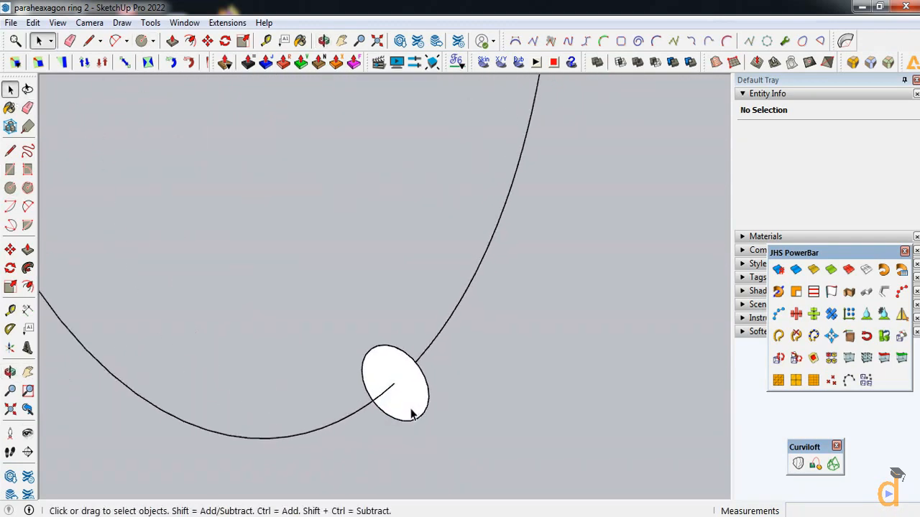
double_click(415, 408)
click(384, 340)
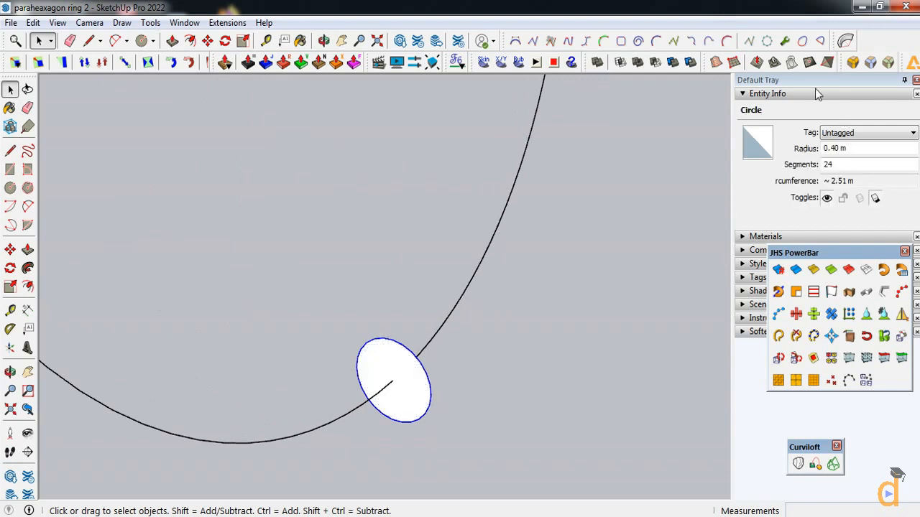
double_click(830, 165)
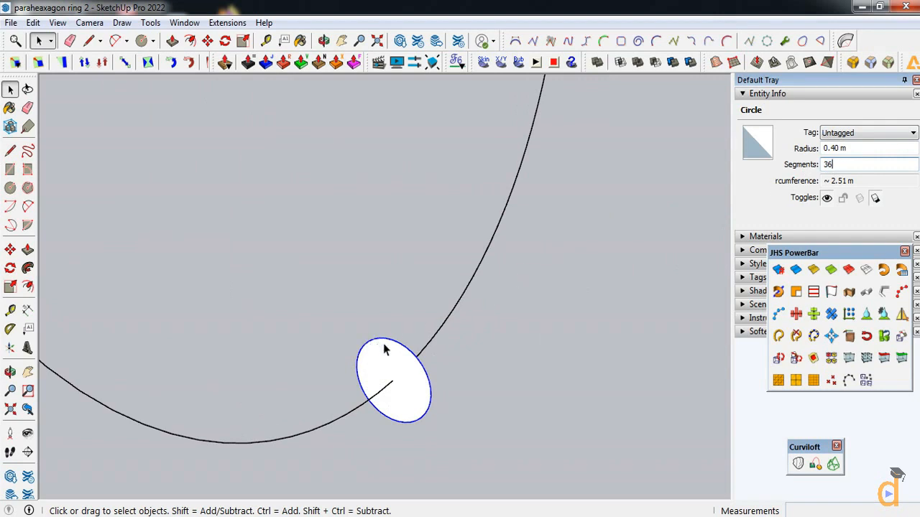
Step: Flatten the profile circle into an ellipse by scaling its height about the center to 0.4
click(10, 287)
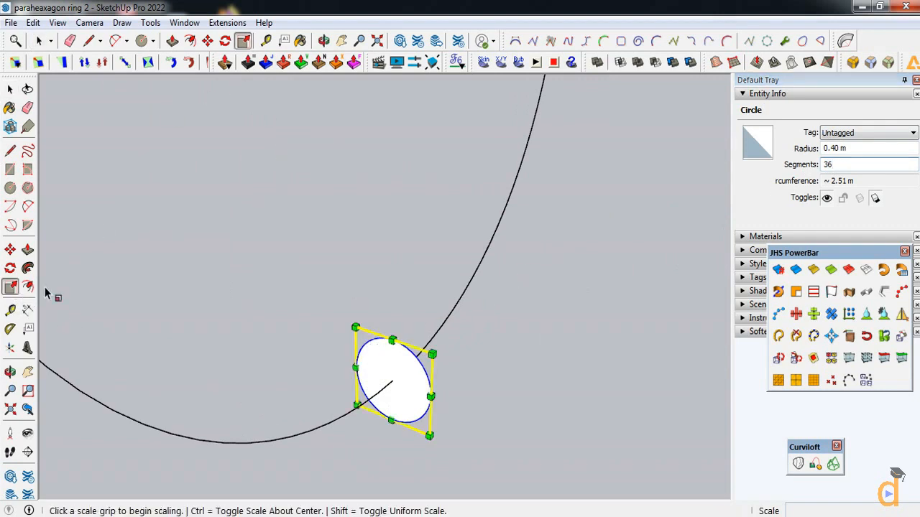
click(393, 339)
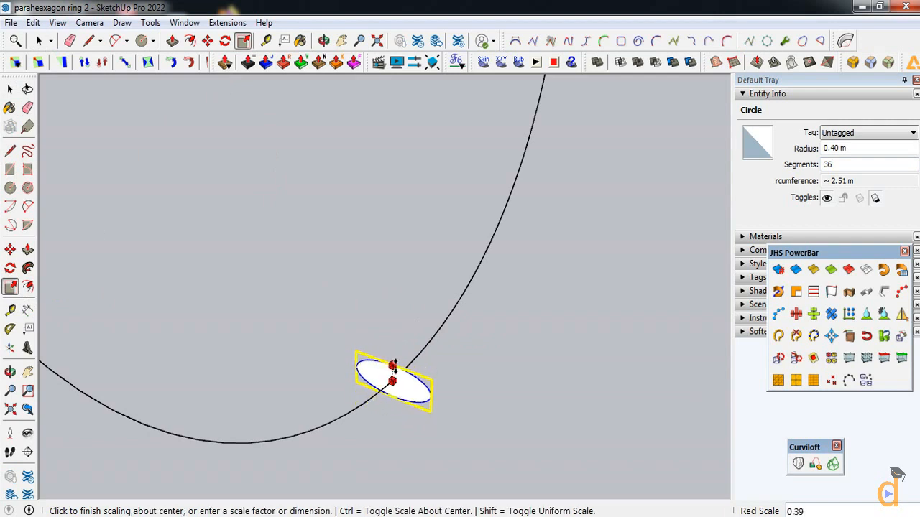
click(393, 365)
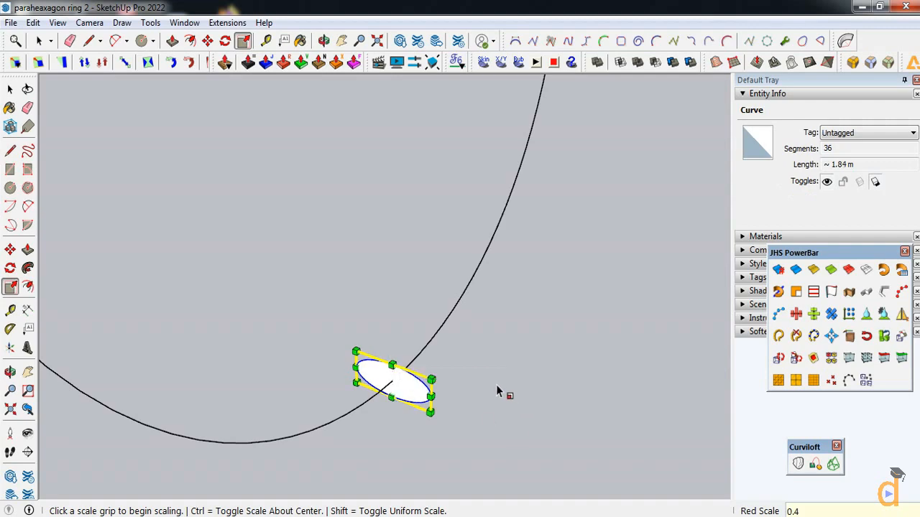
Step: Create a one-segment Curviloft Loft by Spline face between the two parallel edges of the honeycomb's rectangular side at the ring arc's near end
click(10, 89)
middle_drag(380, 411, 311, 417)
scroll(311, 417, down, 2)
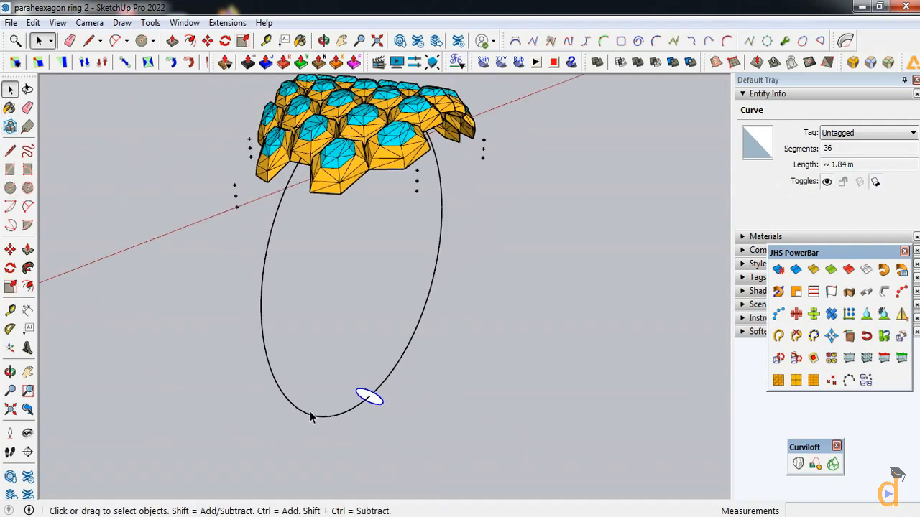
scroll(298, 153, up, 8)
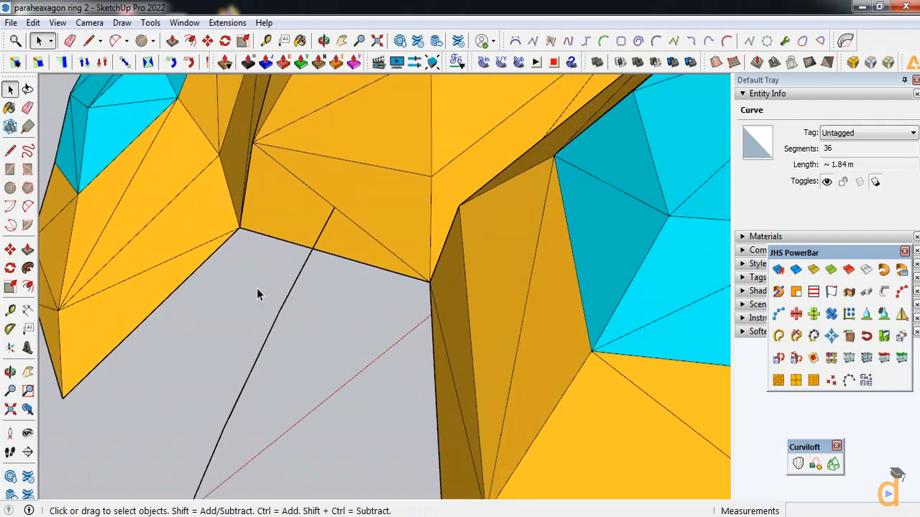
click(258, 294)
click(798, 464)
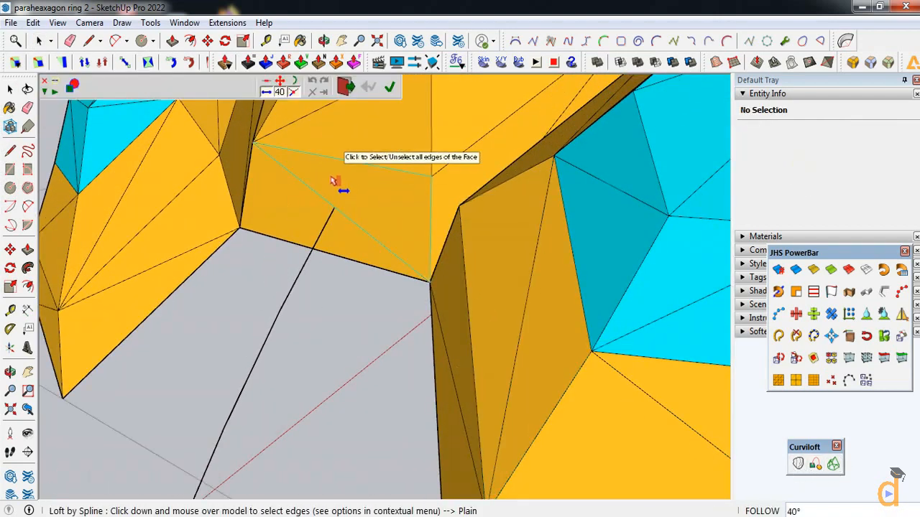
scroll(300, 154, up, 1)
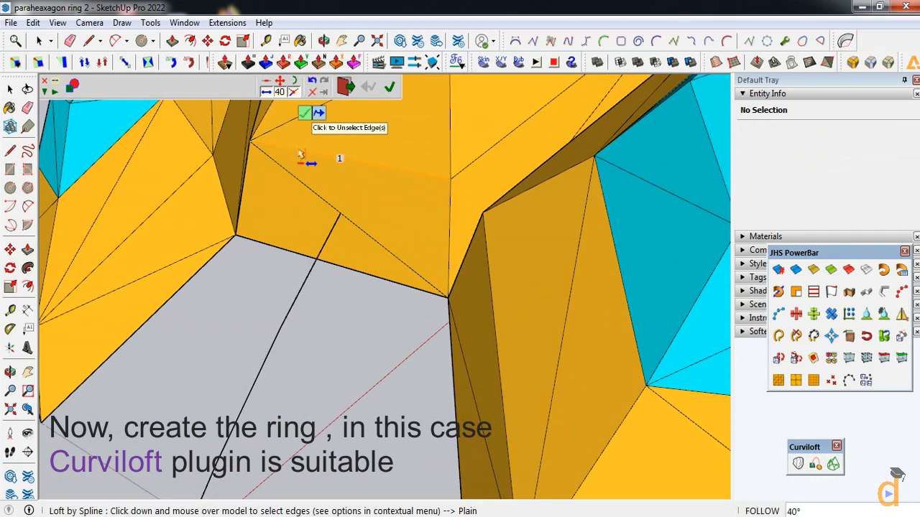
click(268, 248)
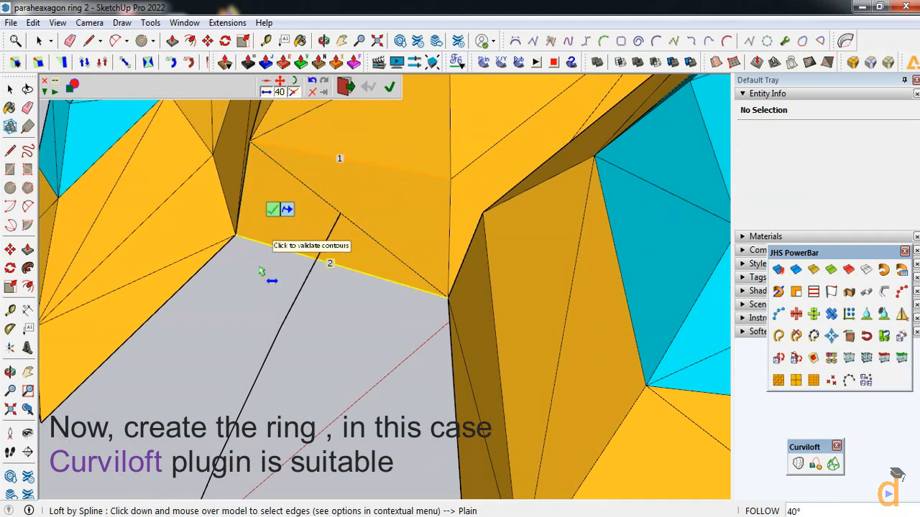
click(297, 277)
right_click(265, 275)
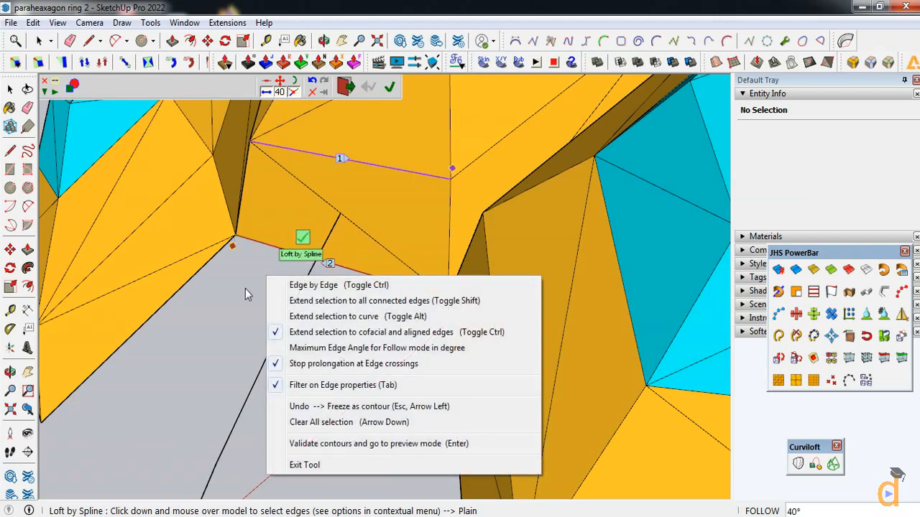
click(247, 295)
click(258, 296)
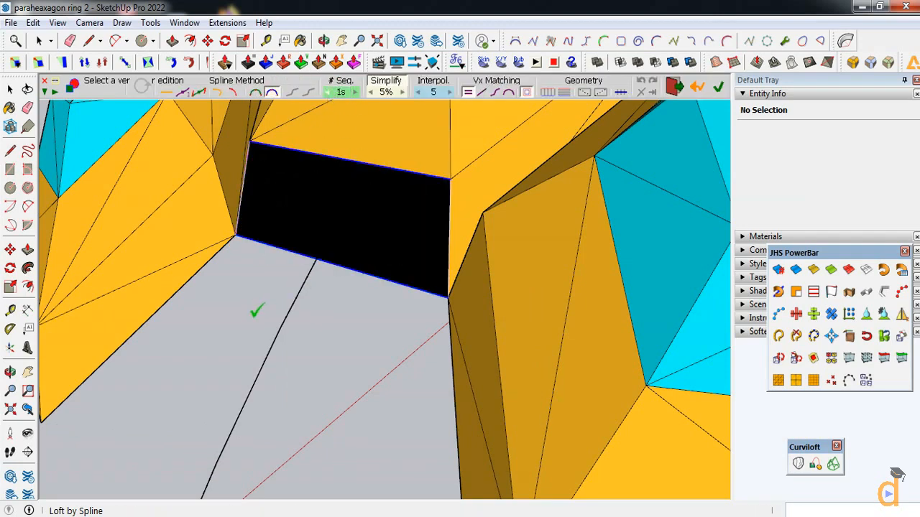
click(254, 309)
Step: Create a Loft by Spline face between the two parallel edges of the honeycomb side at the arc's opposite end, with fewer segments
scroll(248, 290, down, 5)
scroll(249, 290, down, 3)
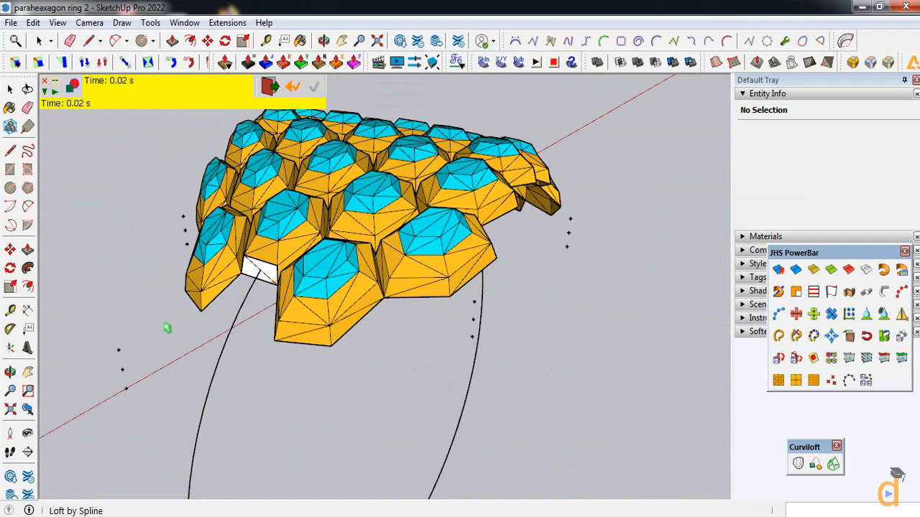
click(10, 371)
drag(359, 273, 314, 220)
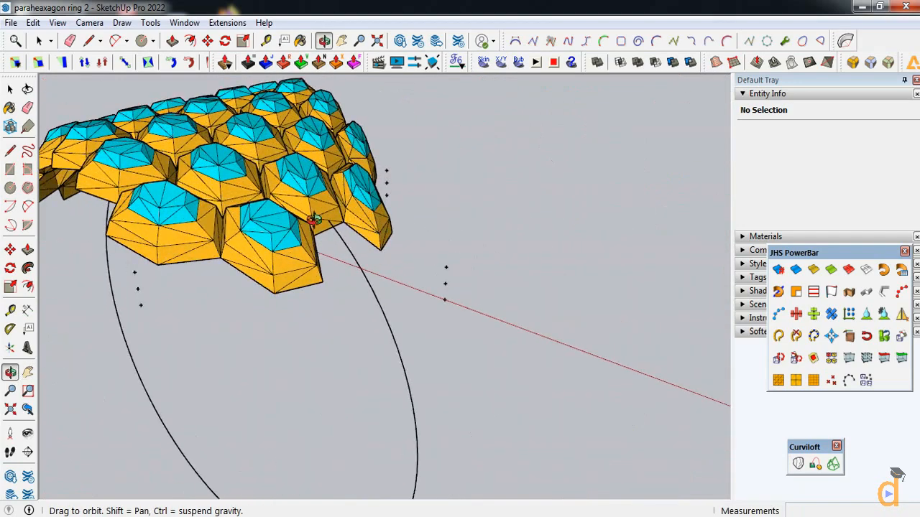
scroll(314, 219, up, 5)
click(10, 89)
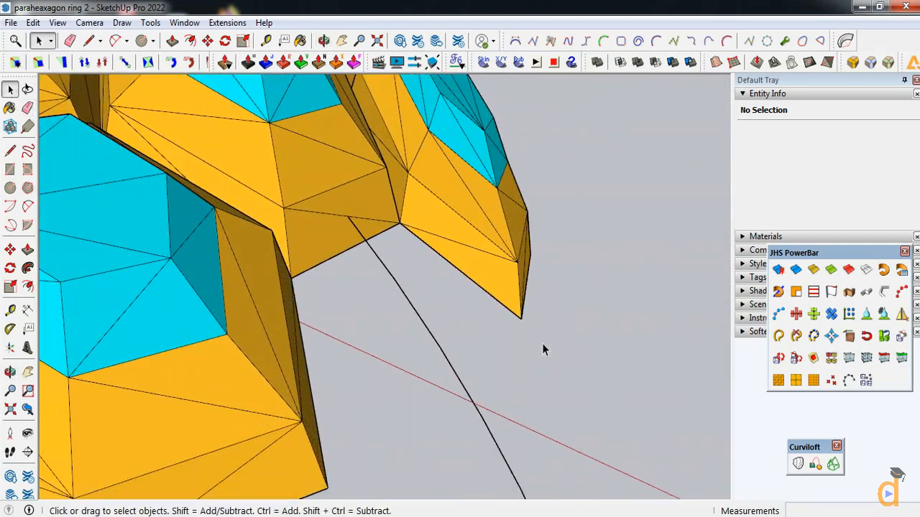
click(797, 463)
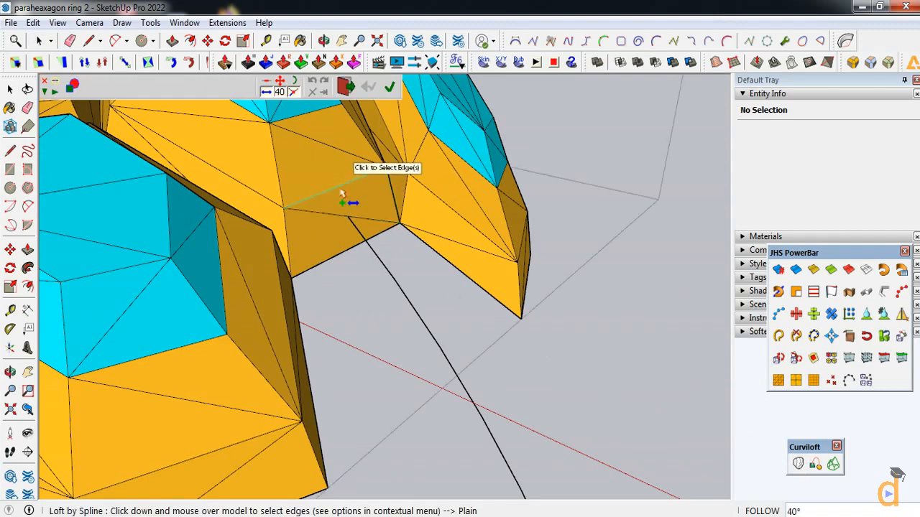
click(342, 193)
click(348, 251)
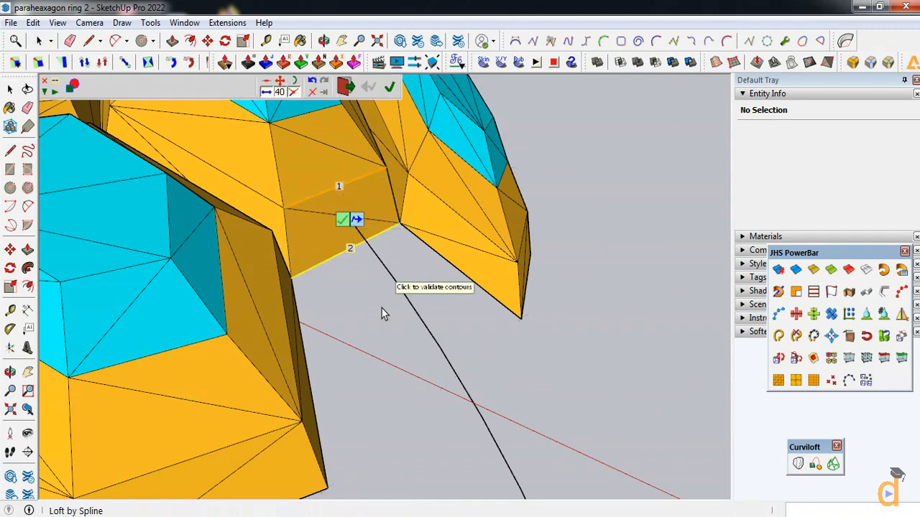
click(382, 308)
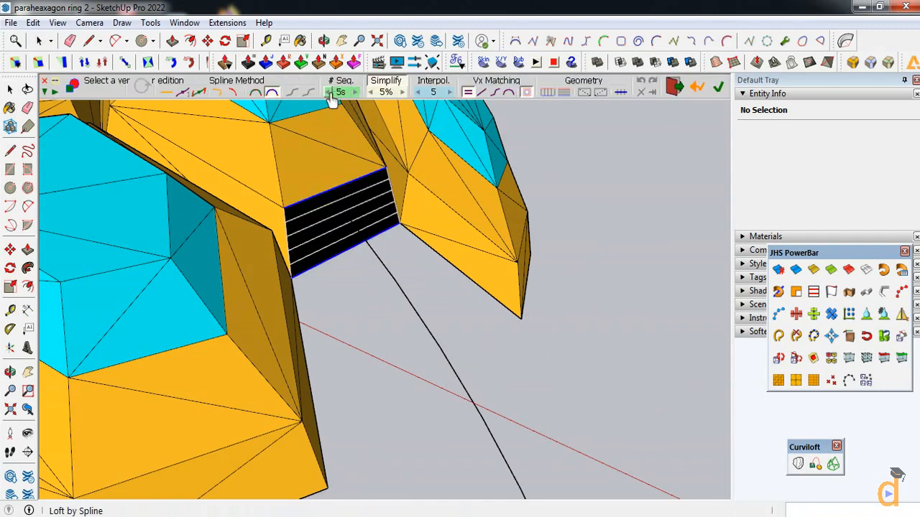
click(582, 395)
Step: Start Curviloft's Loft along Path and pick the whole ring arc as the rail
scroll(599, 393, down, 5)
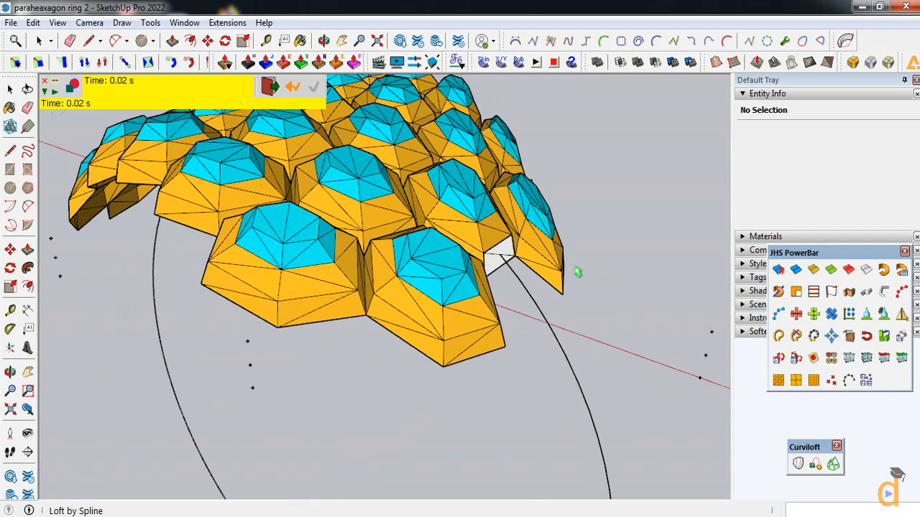
scroll(578, 272, down, 5)
click(11, 372)
drag(283, 368, 388, 321)
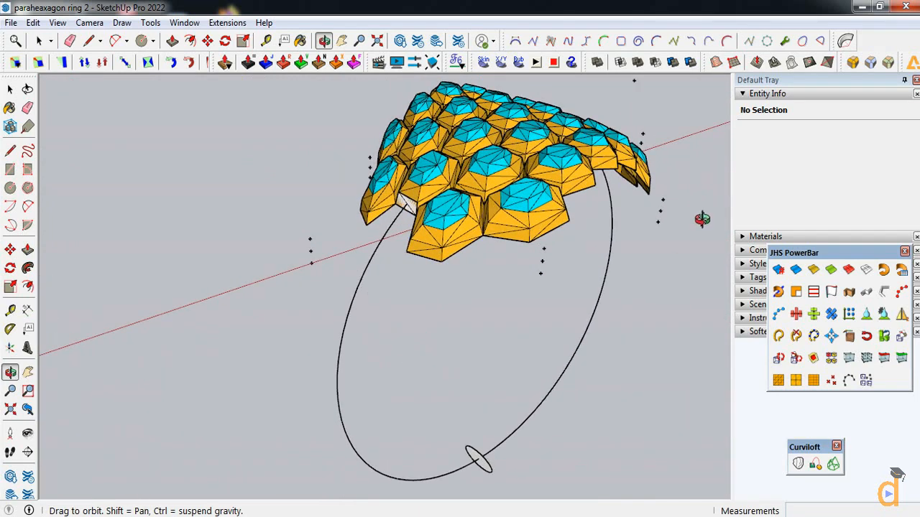
click(817, 465)
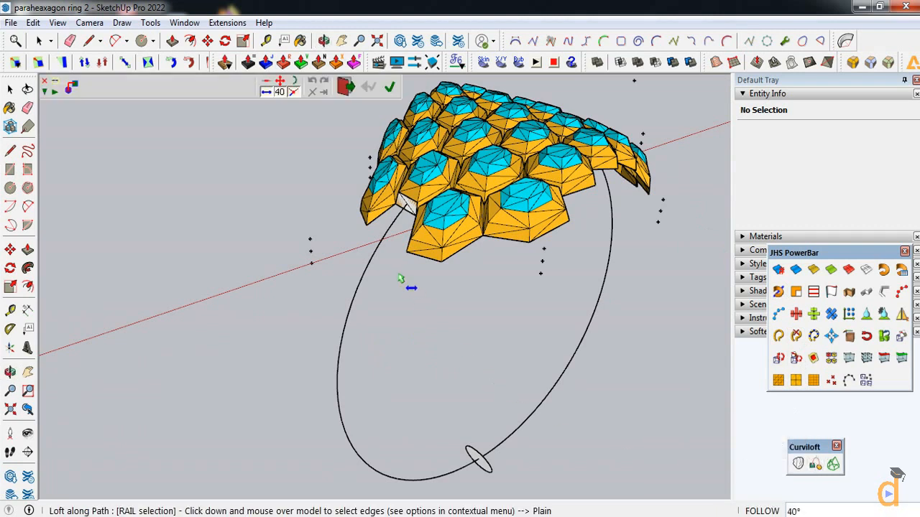
click(386, 237)
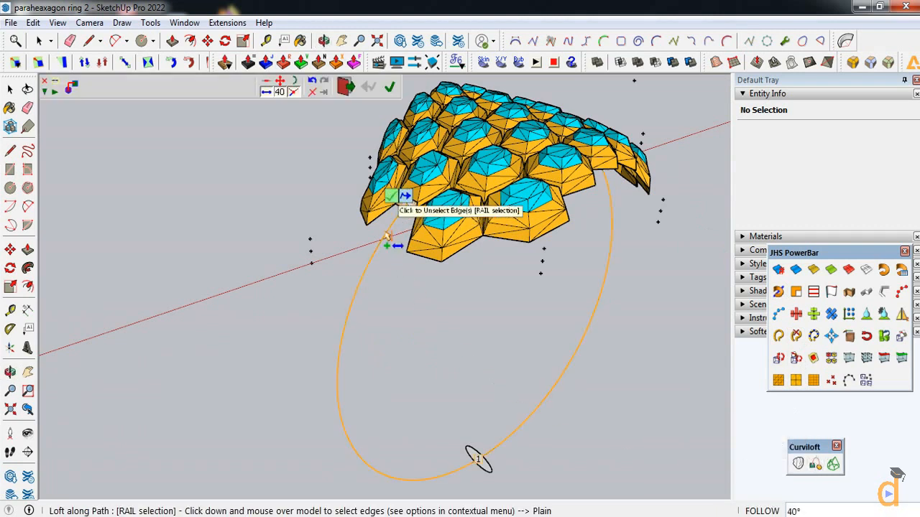
Step: Add the rectangular face outline at the arc's first end and the ellipse as contours of the path loft
scroll(399, 193, up, 5)
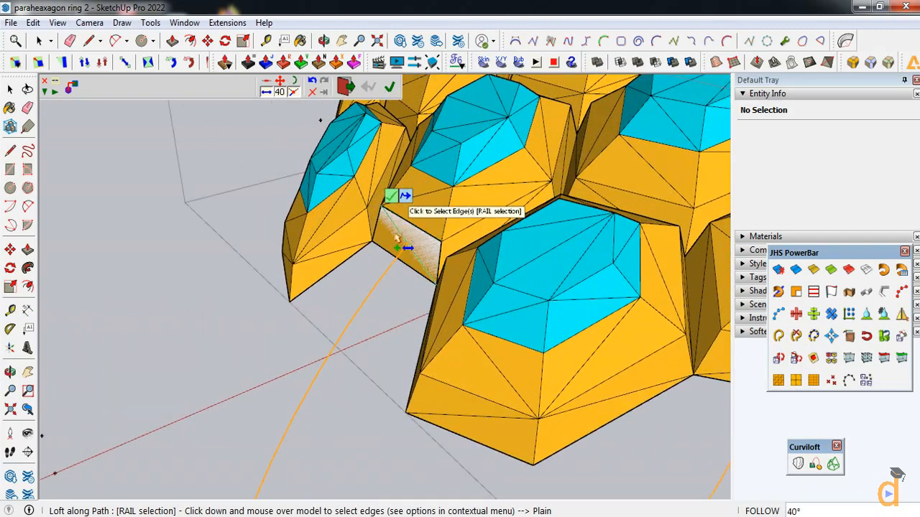
scroll(406, 202, down, 5)
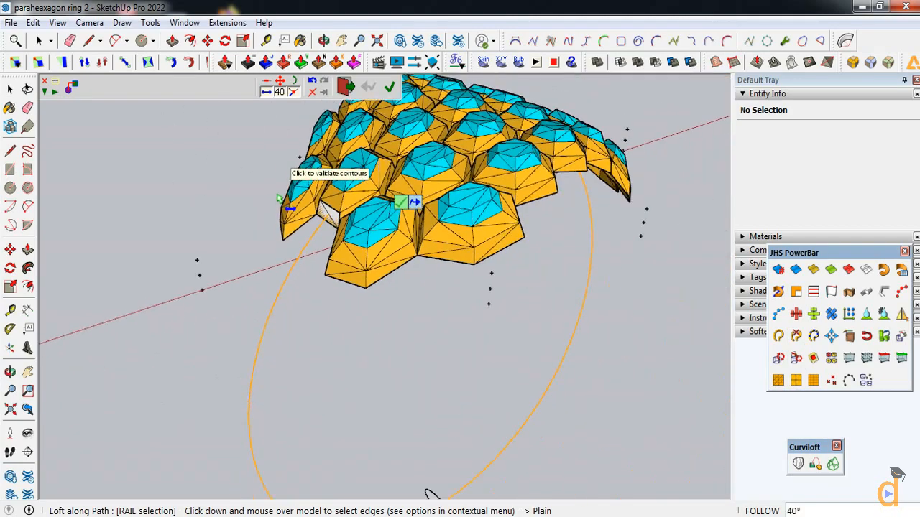
scroll(320, 211, up, 4)
scroll(320, 211, up, 3)
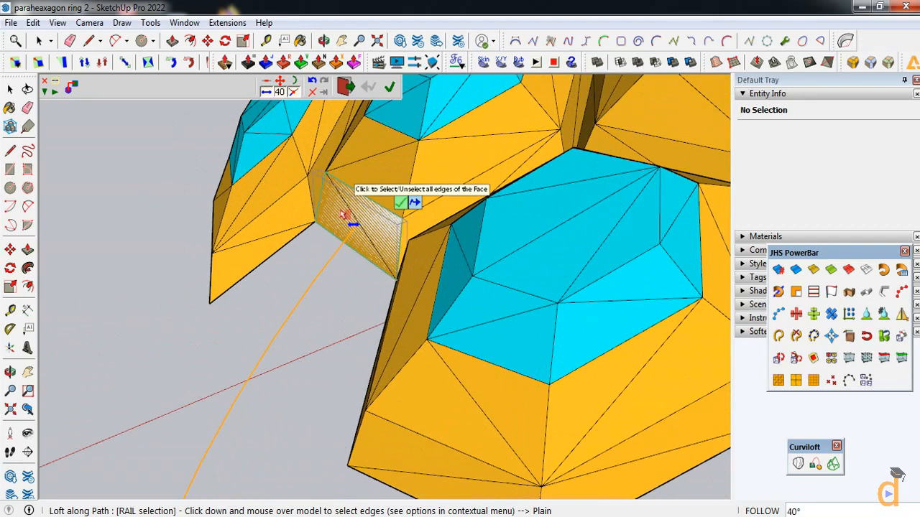
scroll(345, 215, up, 4)
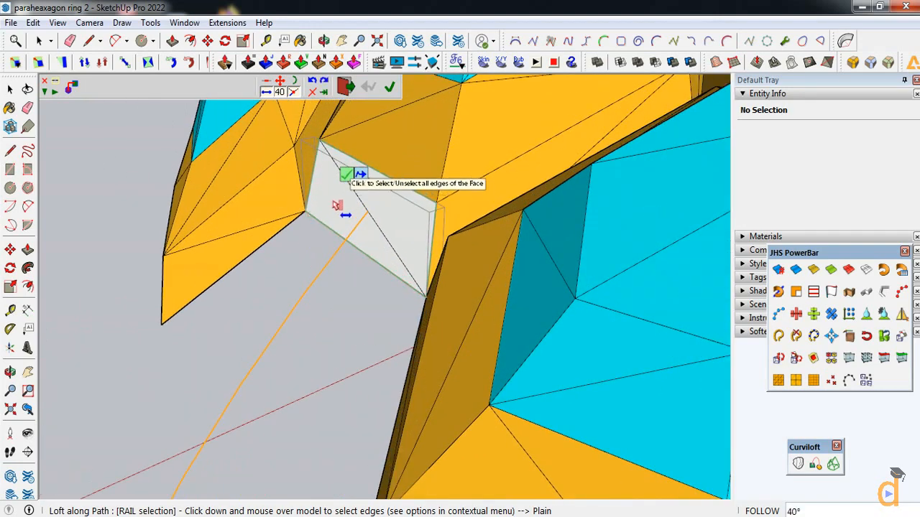
scroll(338, 219, down, 2)
scroll(340, 219, down, 6)
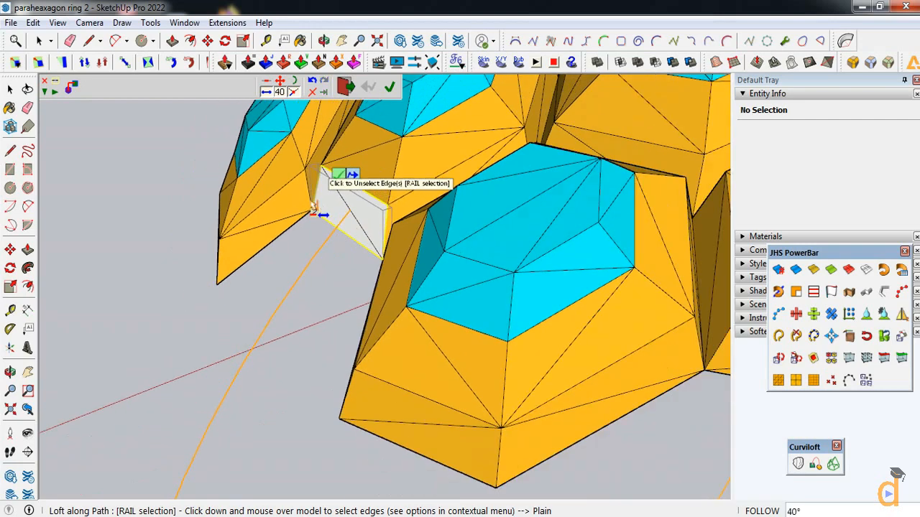
scroll(385, 413, up, 8)
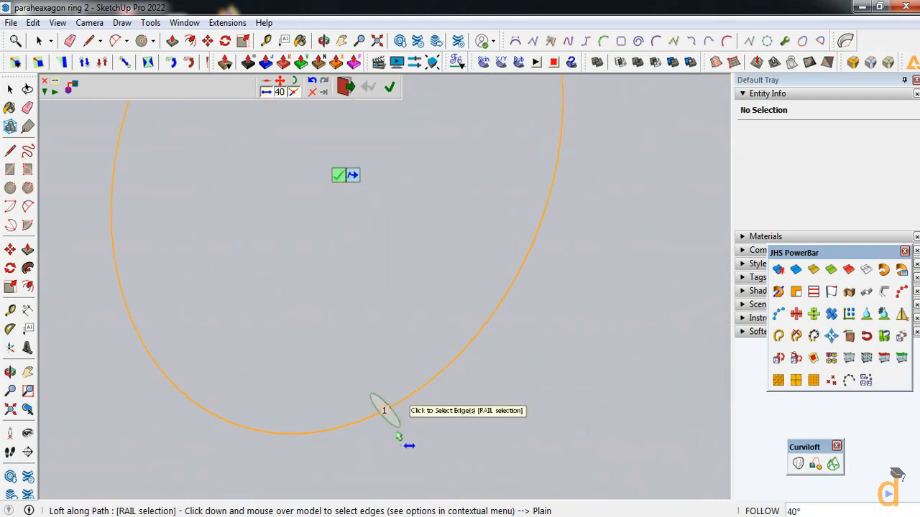
click(395, 414)
scroll(322, 435, down, 8)
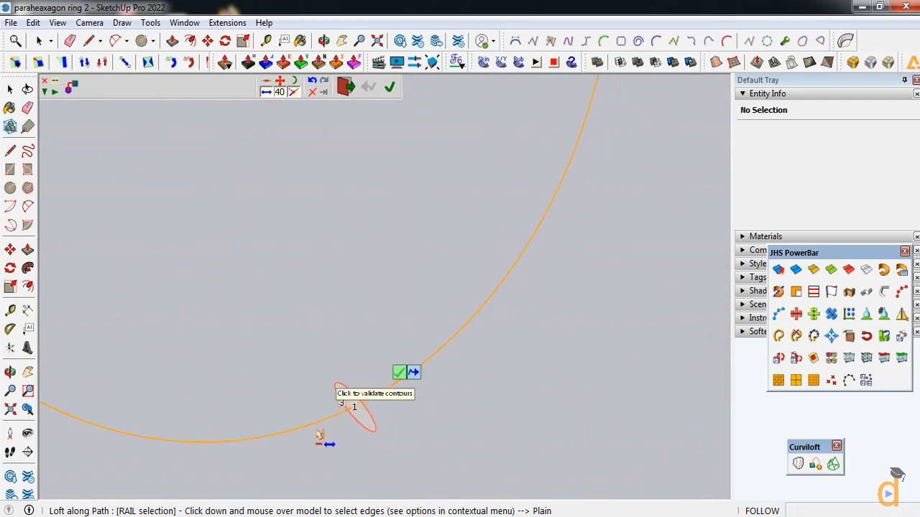
Step: Add the rectangular face outline at the arc's other end as the last contour of the path loft
click(12, 371)
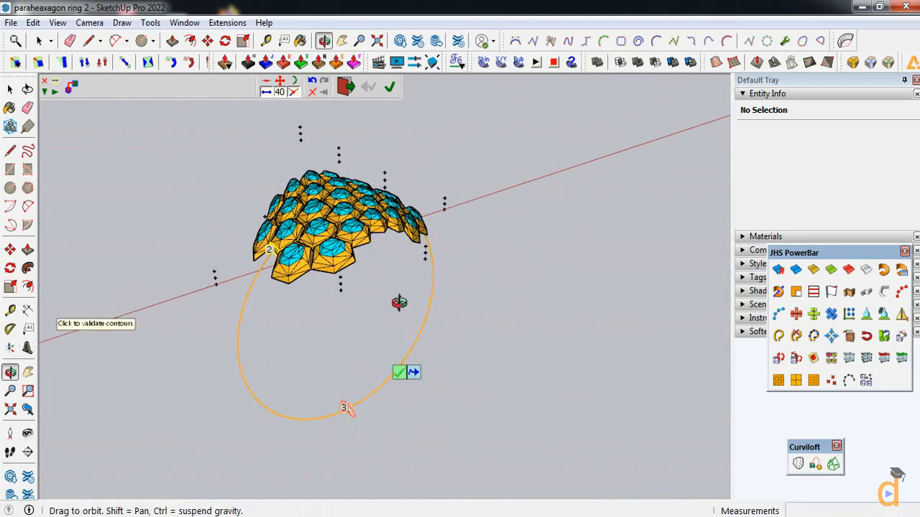
drag(400, 302, 255, 296)
scroll(425, 221, up, 6)
drag(425, 220, 363, 225)
scroll(368, 224, up, 3)
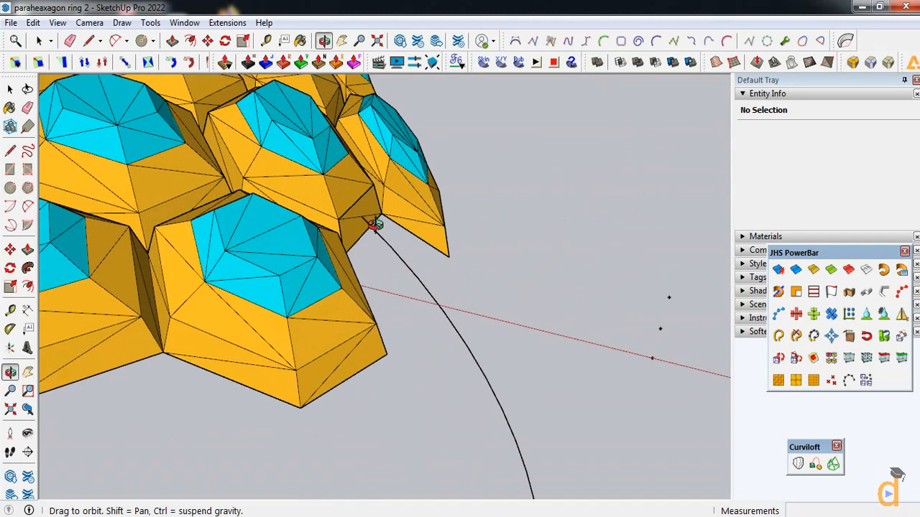
key(Escape)
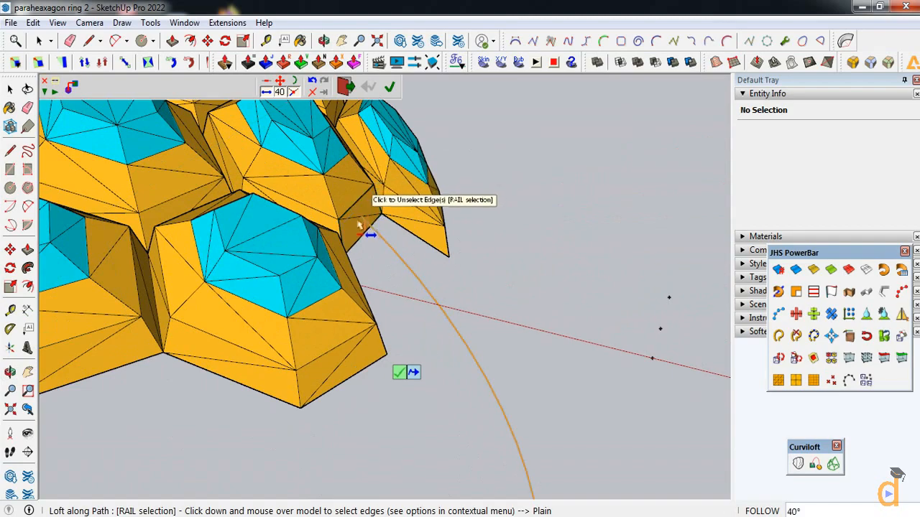
click(359, 230)
scroll(435, 242, down, 5)
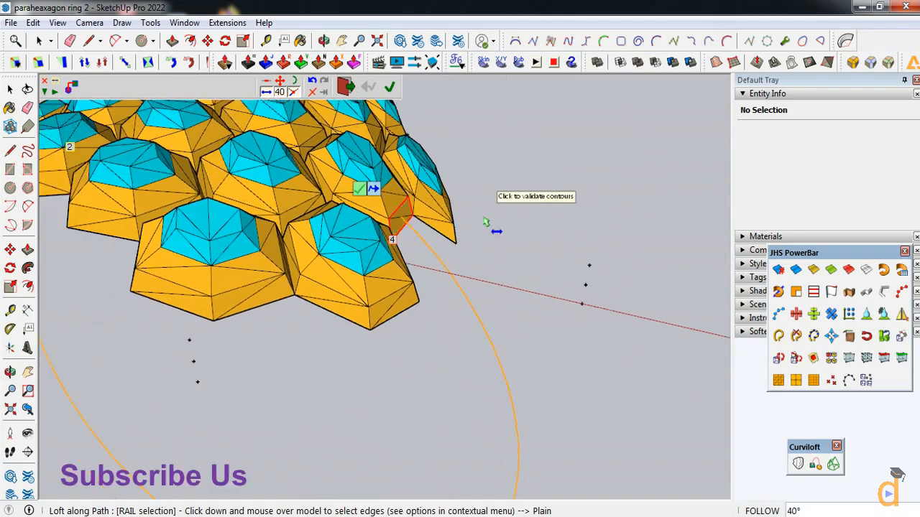
Step: Validate the rail and contours and generate the ring band with Loft along Path
scroll(481, 290, down, 1)
click(10, 372)
drag(270, 321, 461, 331)
key(Escape)
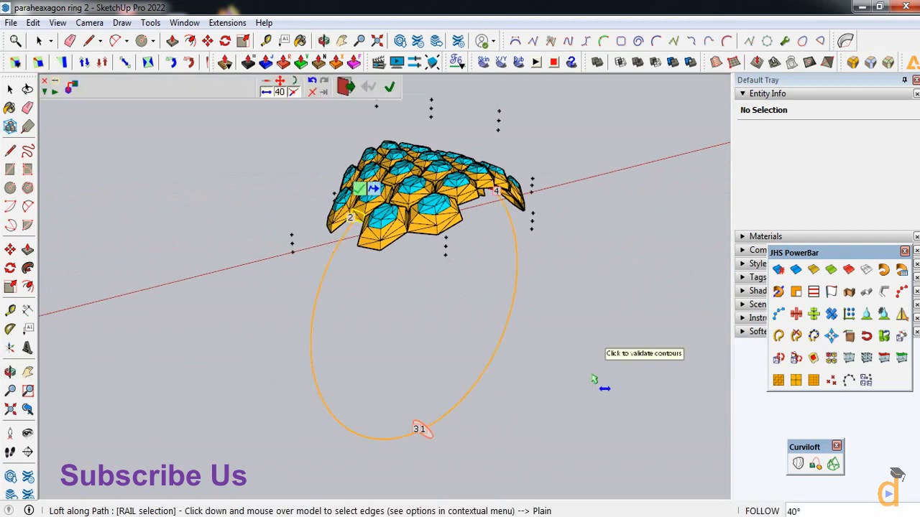
click(593, 379)
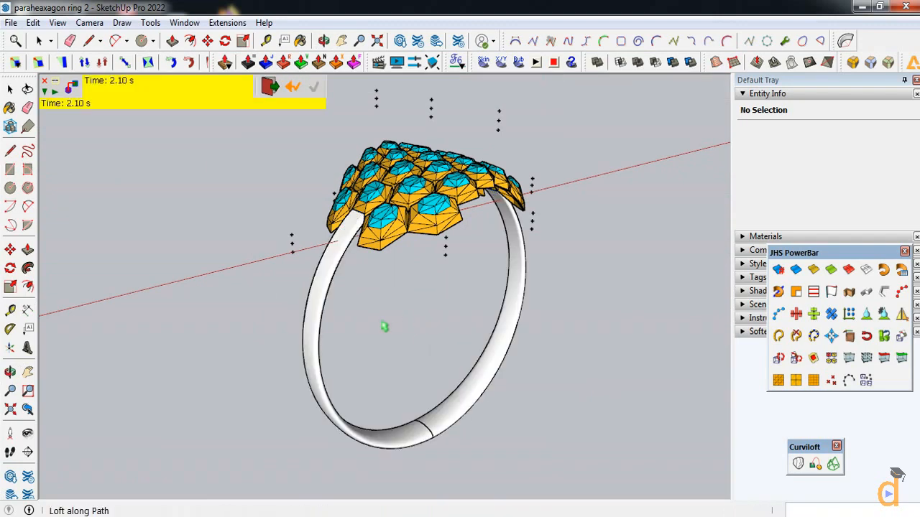
Step: Copy the honeycomb panel and ring band groups together along the red axis, placing the copy clear of the original ring
click(10, 372)
drag(435, 254, 225, 381)
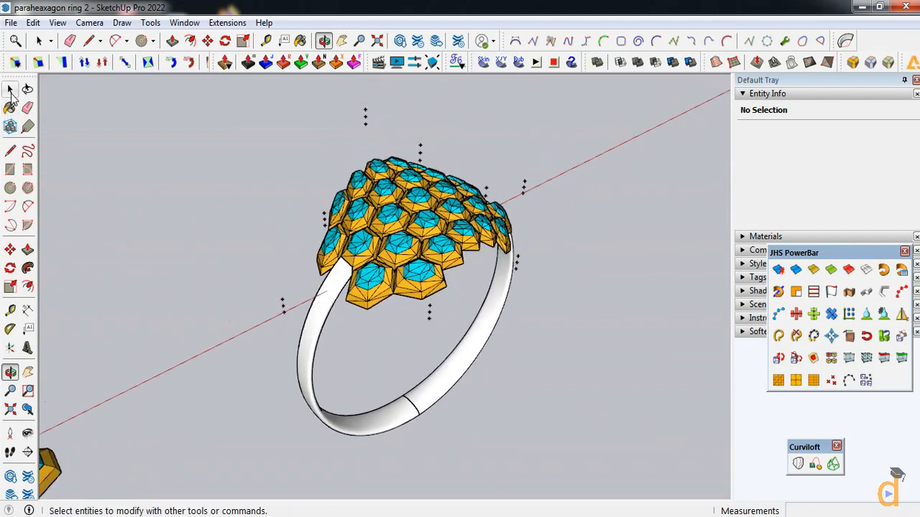
click(10, 89)
scroll(406, 384, down, 2)
click(428, 379)
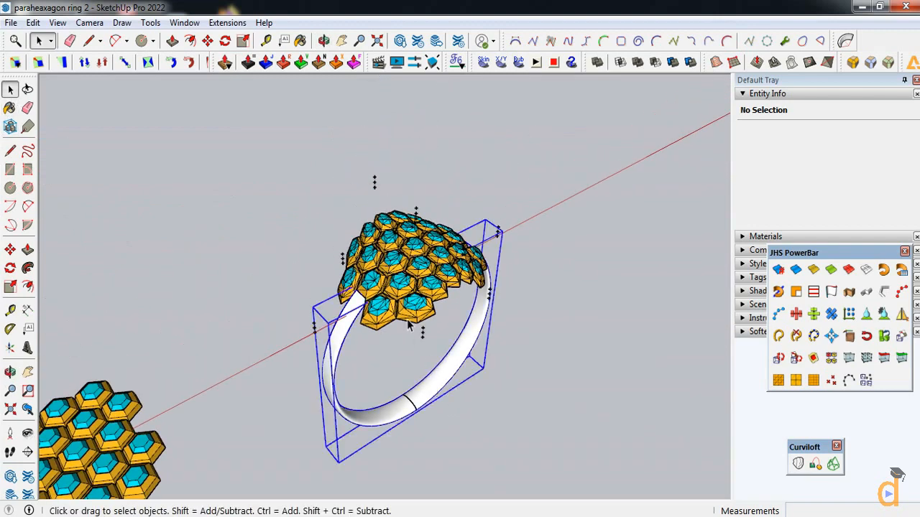
scroll(406, 316, up, 1)
shift+click(391, 313)
scroll(316, 324, down, 1)
click(10, 251)
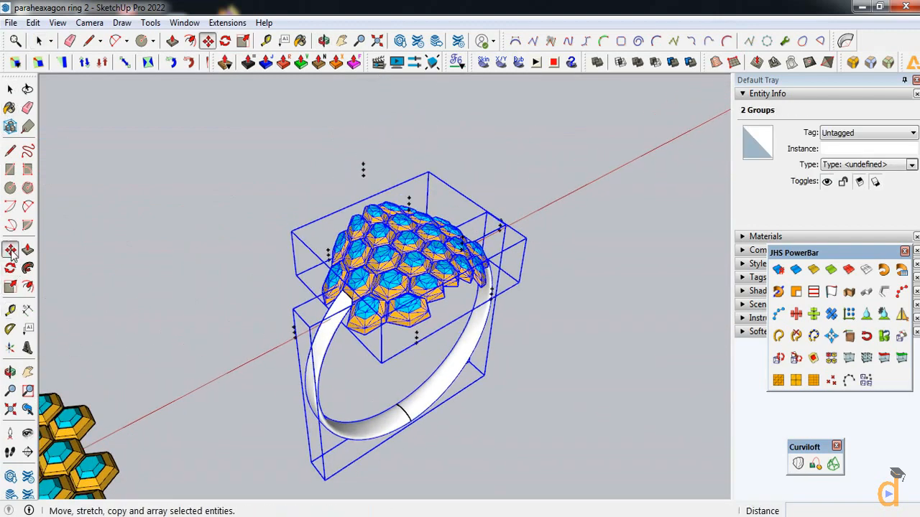
scroll(309, 359, down, 2)
key(ctrl)
click(316, 450)
scroll(194, 380, down, 3)
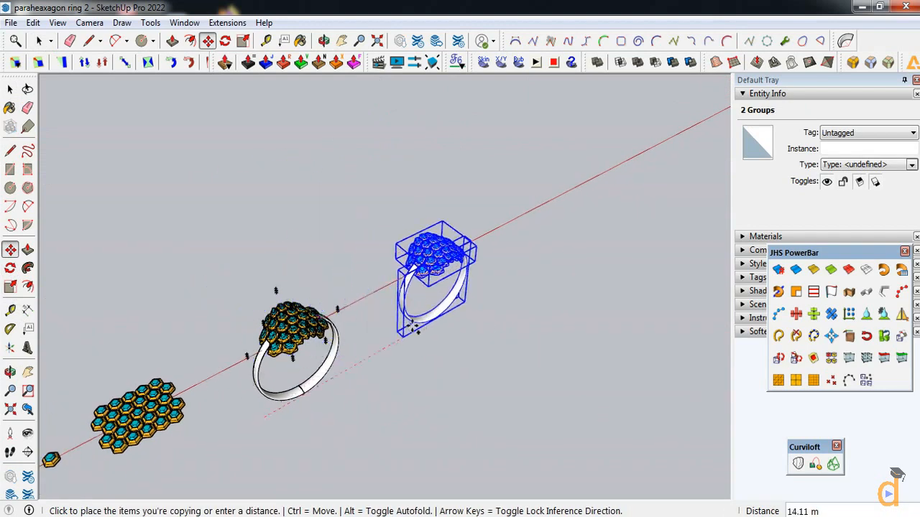
click(496, 282)
scroll(538, 227, up, 5)
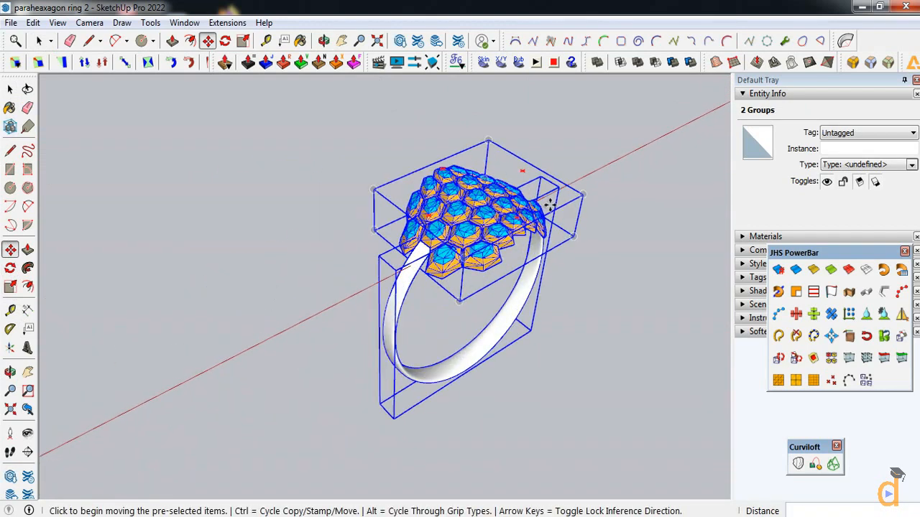
Step: Clear the selection of the two groups and select only the white ring band group
key(space)
click(156, 197)
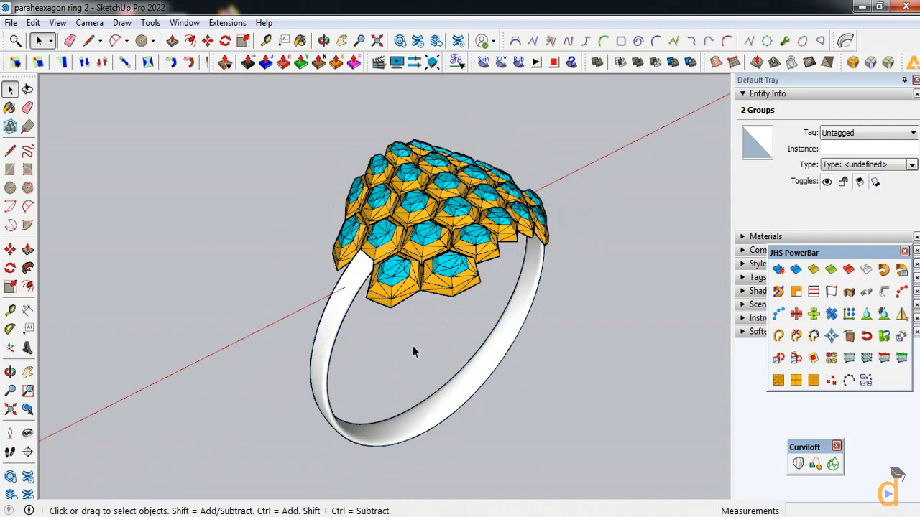
key(o)
drag(531, 391, 575, 350)
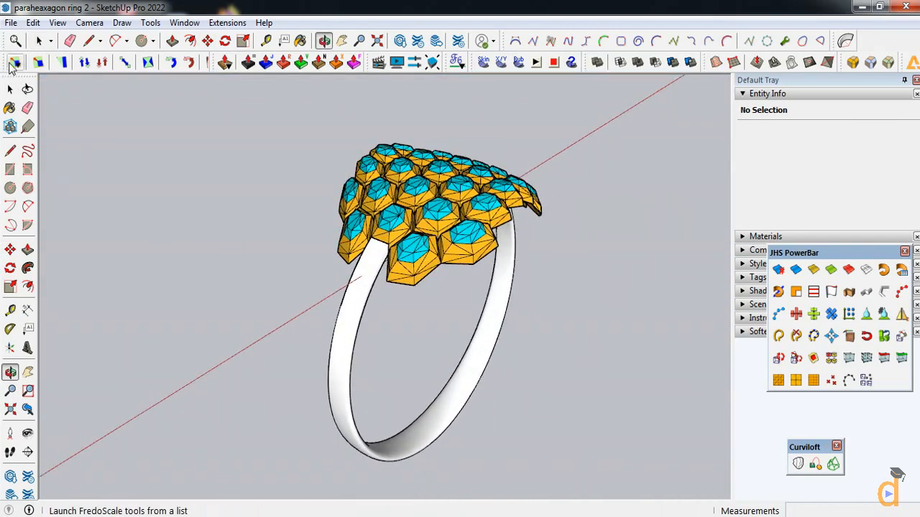
click(10, 89)
click(352, 286)
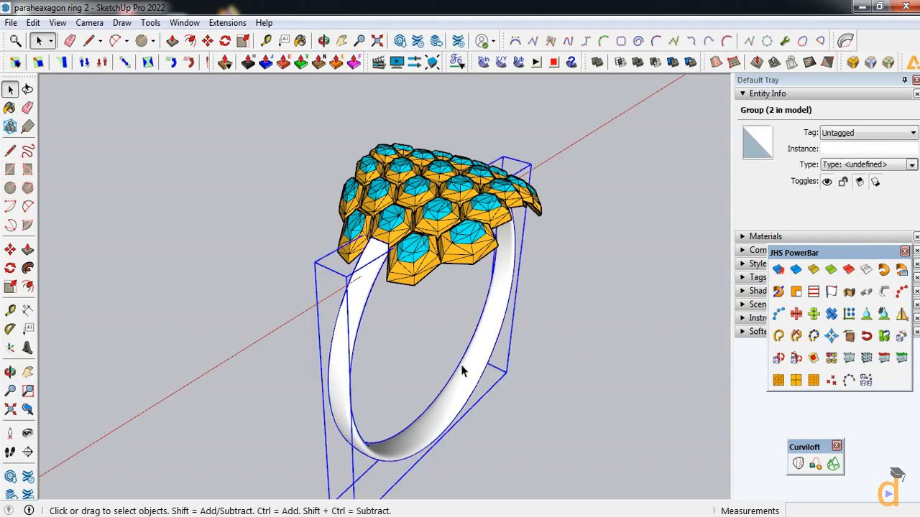
Step: Sample the 0045_Goldenrod material from the honeycomb panel, paint the ring band group with it, and clear the selection
click(796, 98)
click(797, 109)
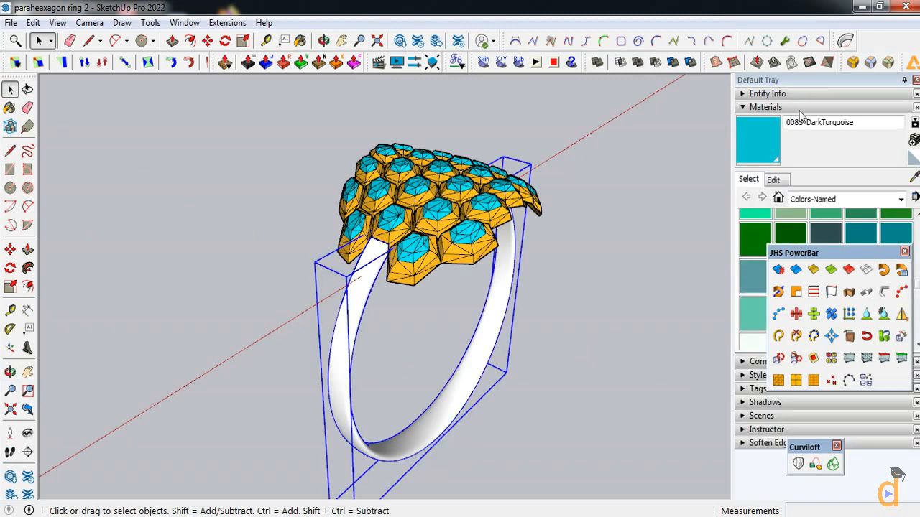
click(913, 178)
click(378, 267)
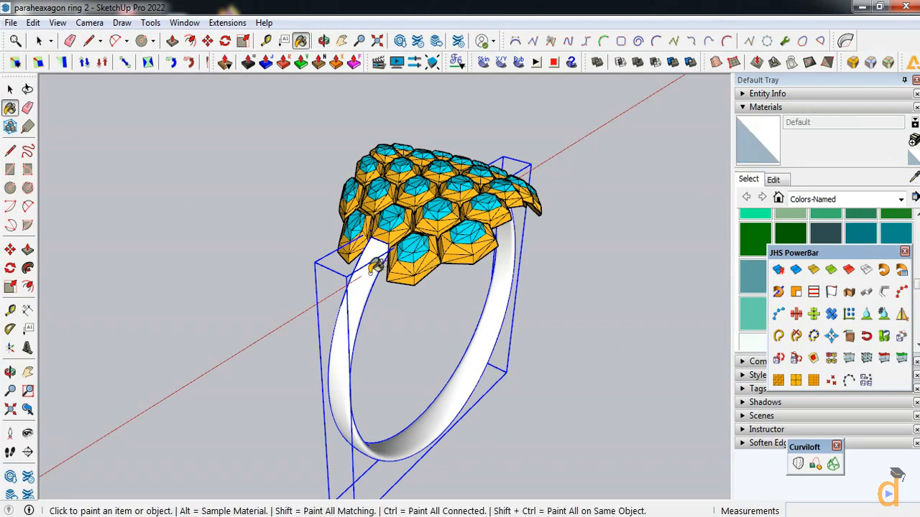
middle_drag(354, 320, 379, 298)
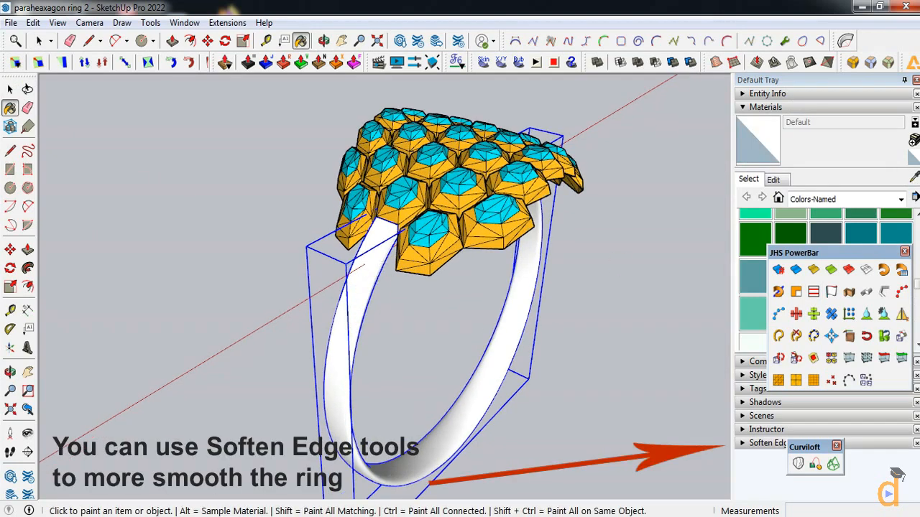
click(914, 179)
click(433, 247)
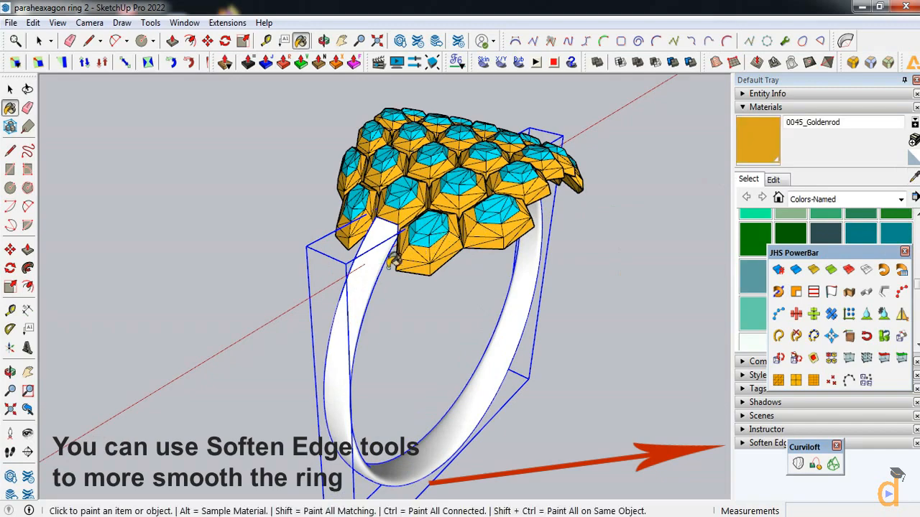
click(370, 276)
middle_drag(338, 271, 133, 209)
click(10, 89)
click(203, 218)
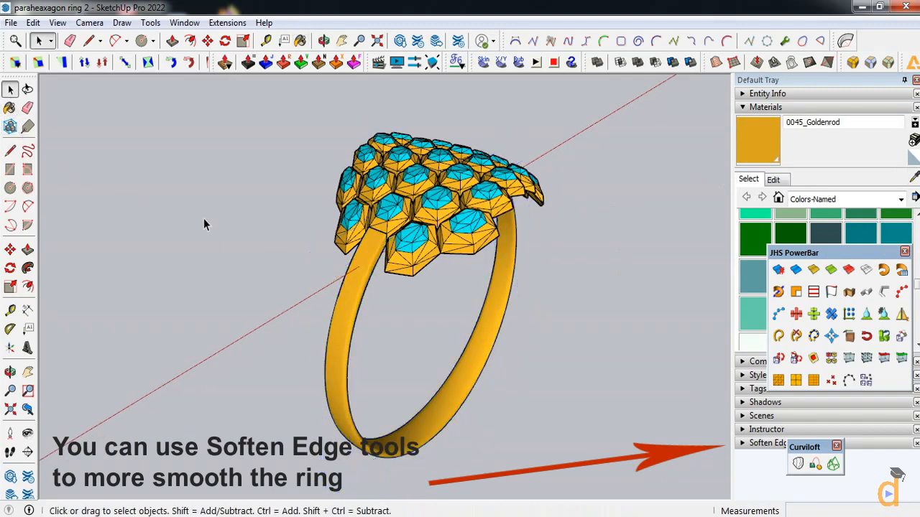
scroll(203, 218, down, 2)
click(11, 373)
drag(149, 373, 404, 292)
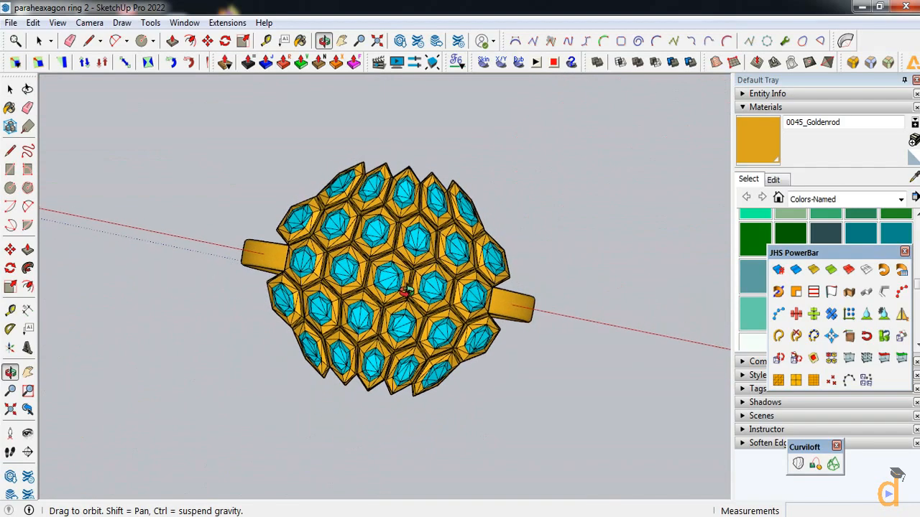
drag(345, 348, 568, 302)
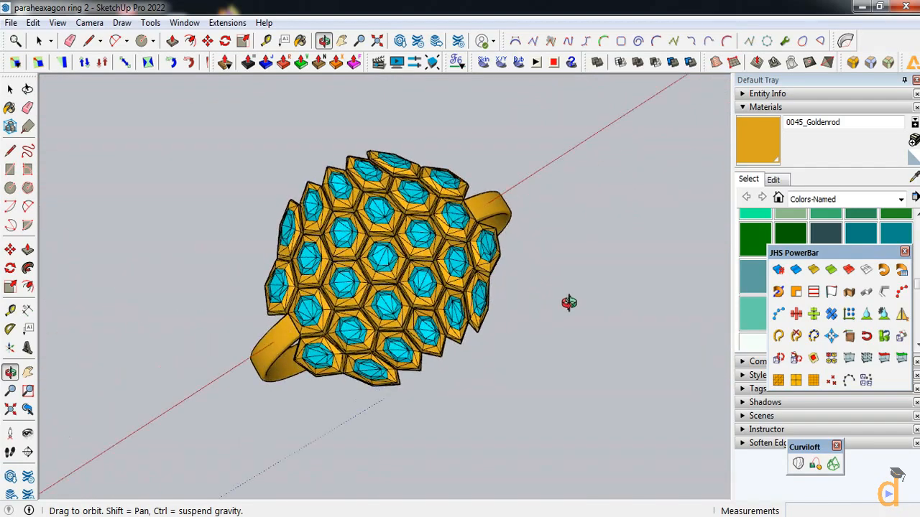